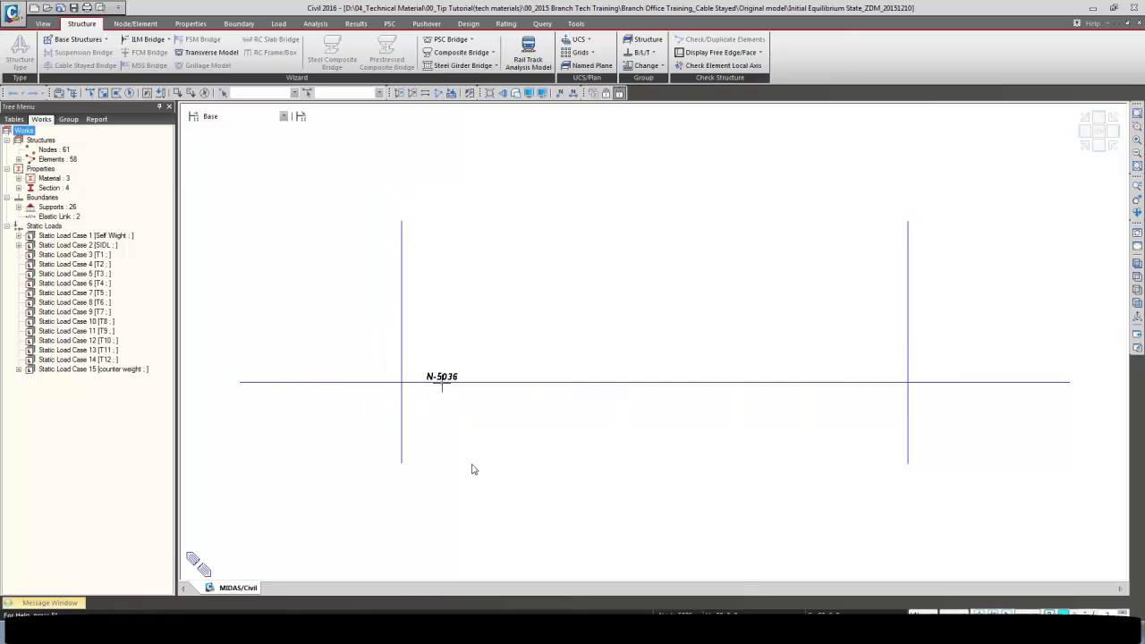
Step: Display the Type 1 [1111110] supports on the model and expand all entries under the static loads
{"action": "double_click", "coordinate": [61, 208]}
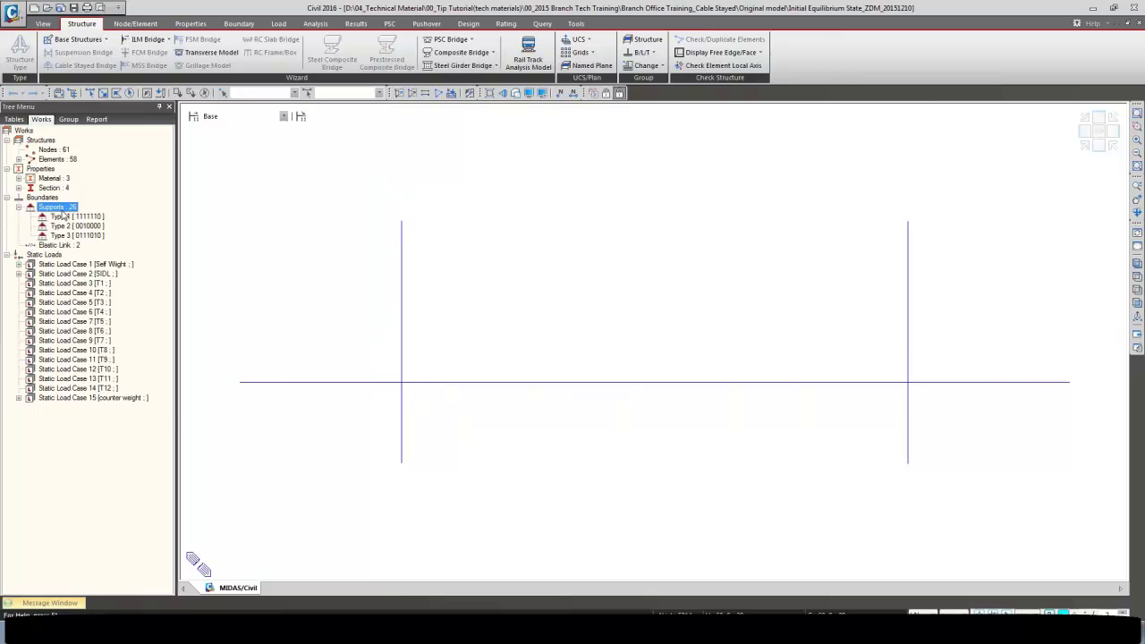
{"action": "right_click", "coordinate": [90, 217]}
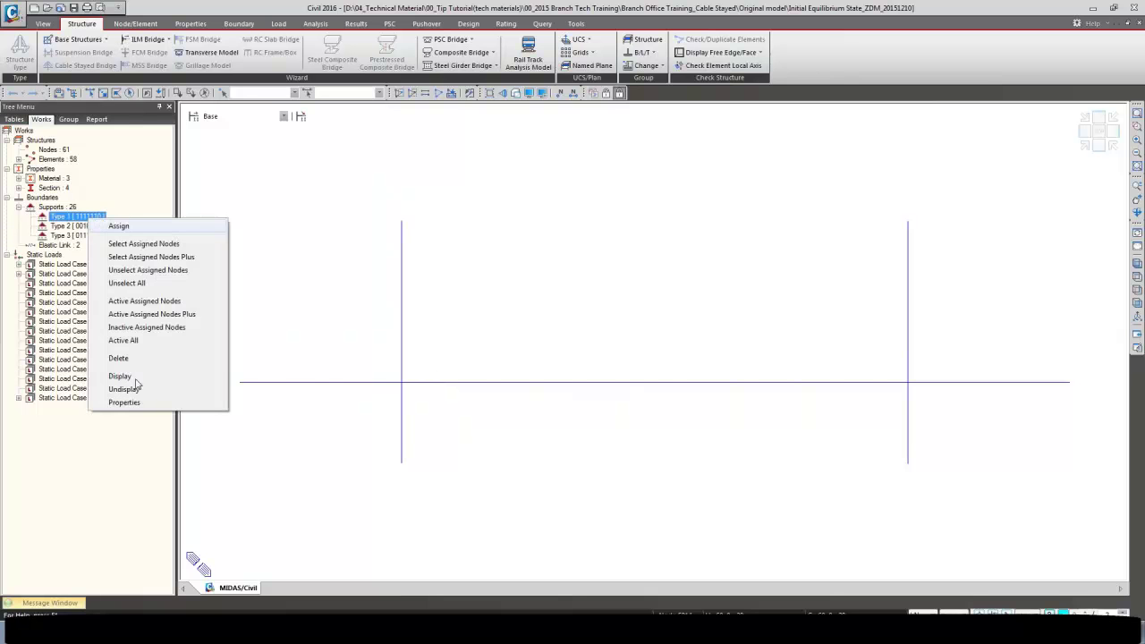
{"action": "left_click", "coordinate": [134, 377]}
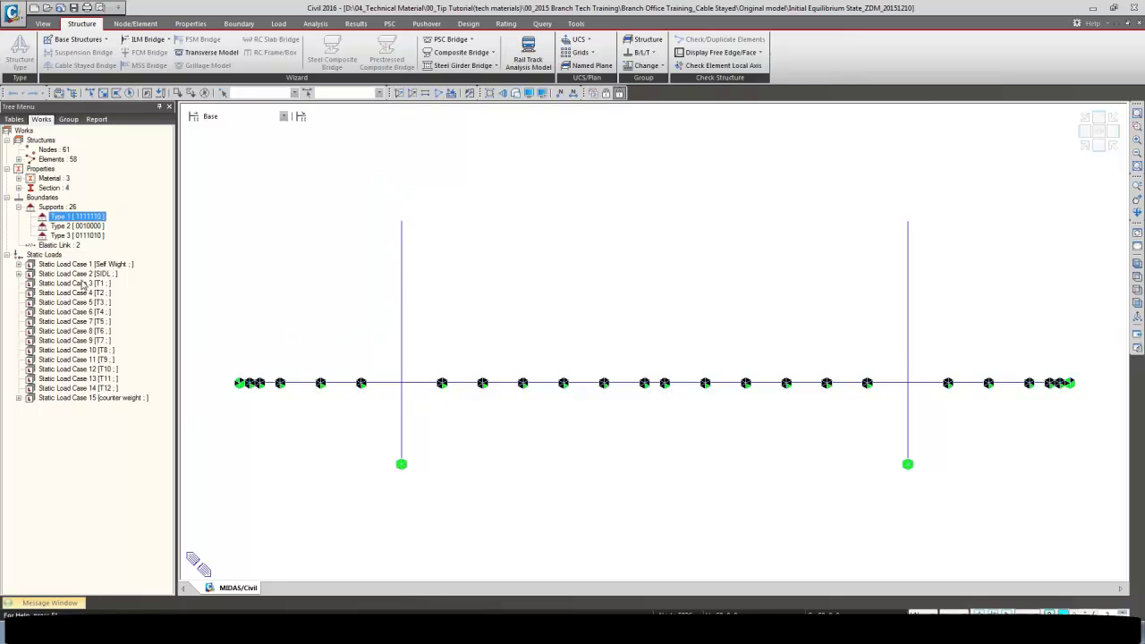
{"action": "right_click", "coordinate": [52, 256]}
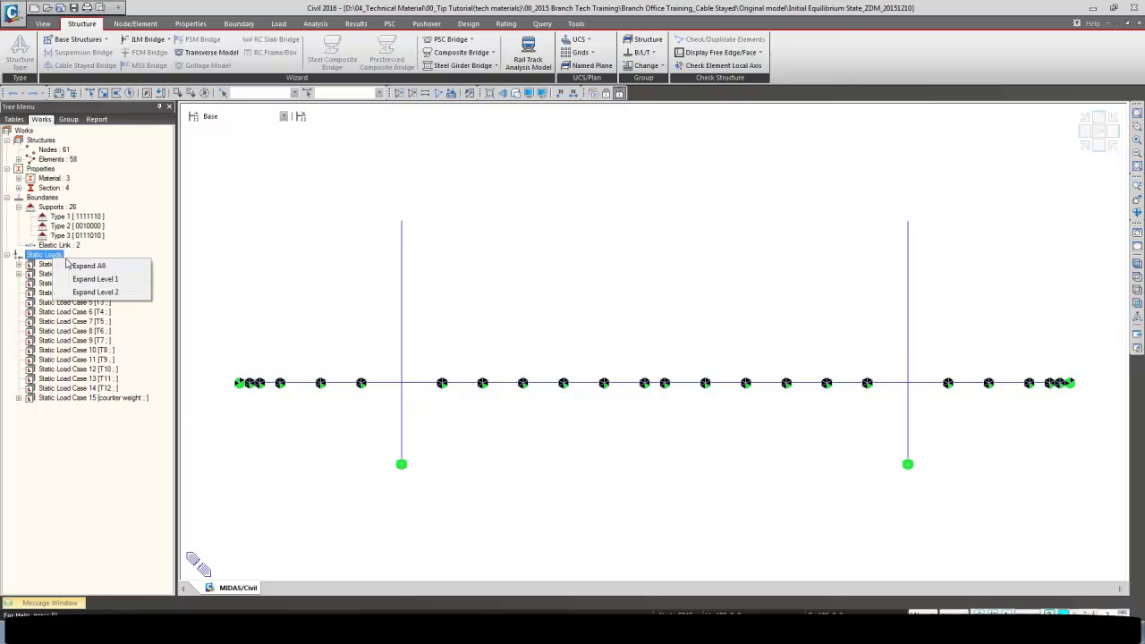
{"action": "left_click", "coordinate": [72, 270]}
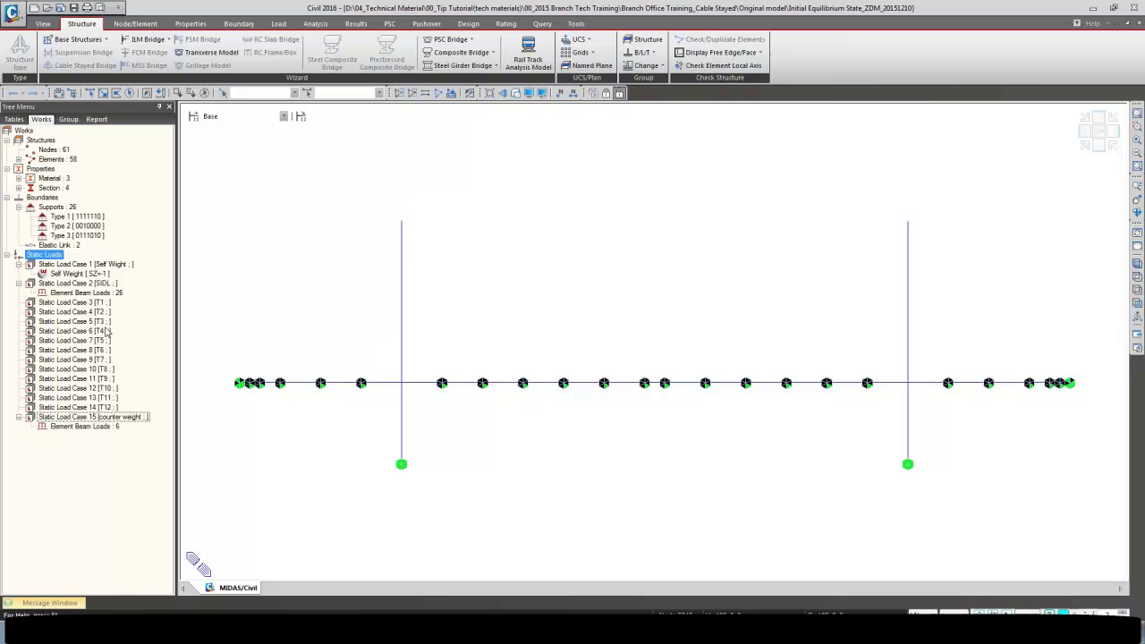
Step: Show the FZ reaction forces for load combination CB: DL with values and legend turned on
{"action": "right_click", "coordinate": [418, 162]}
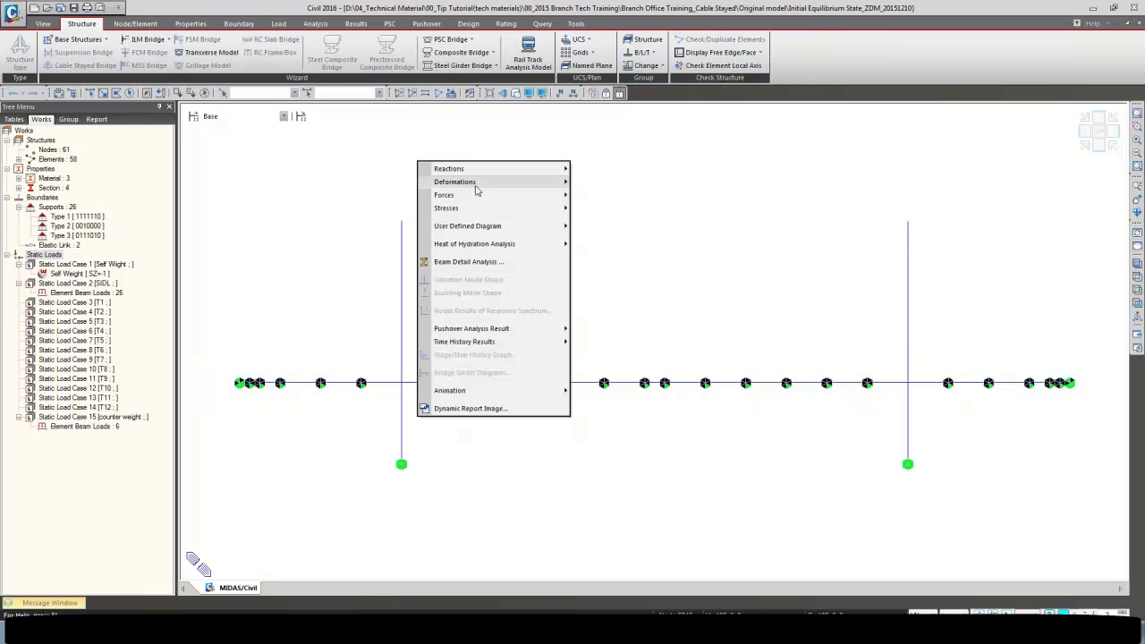
{"action": "mouse_move", "coordinate": [480, 169]}
{"action": "left_click", "coordinate": [627, 170]}
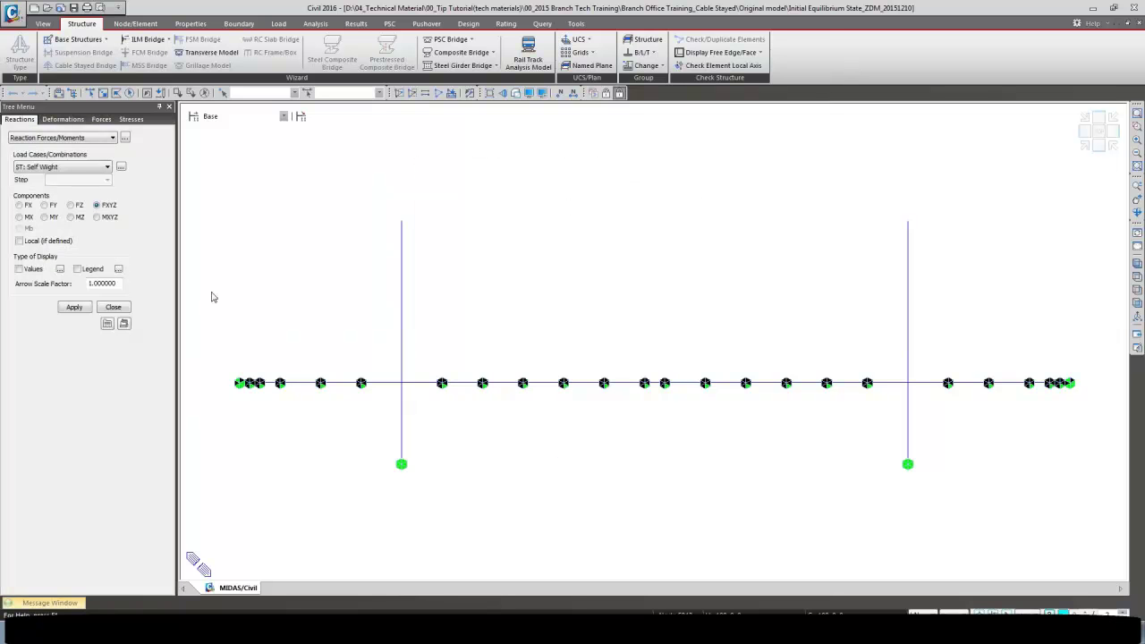
{"action": "left_click", "coordinate": [89, 167]}
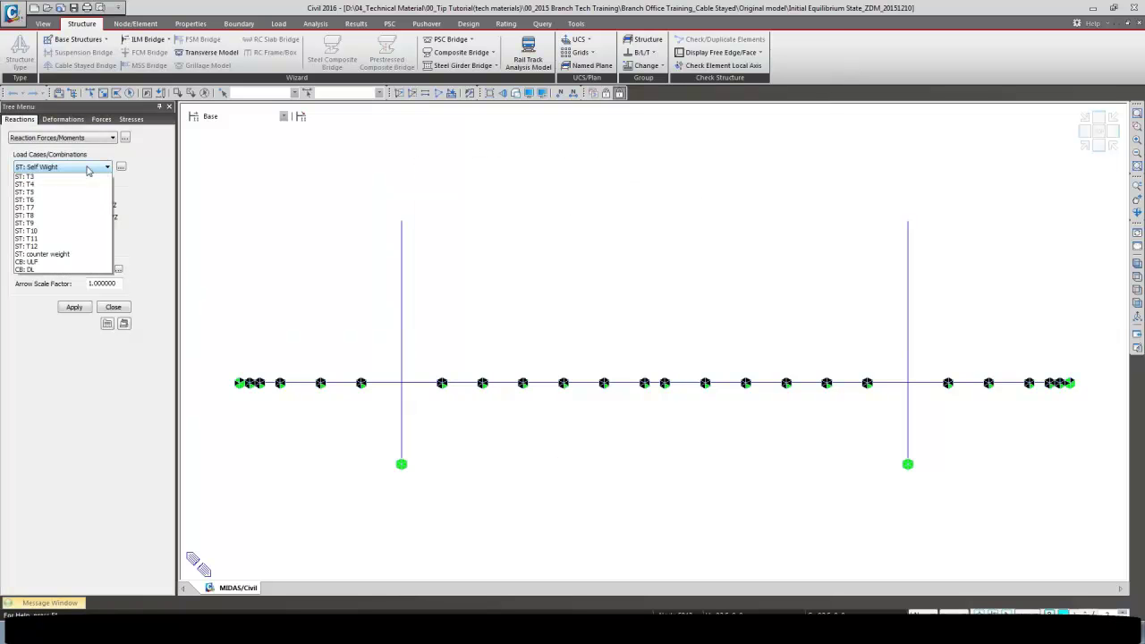
{"action": "left_click", "coordinate": [58, 301]}
{"action": "left_click", "coordinate": [74, 307]}
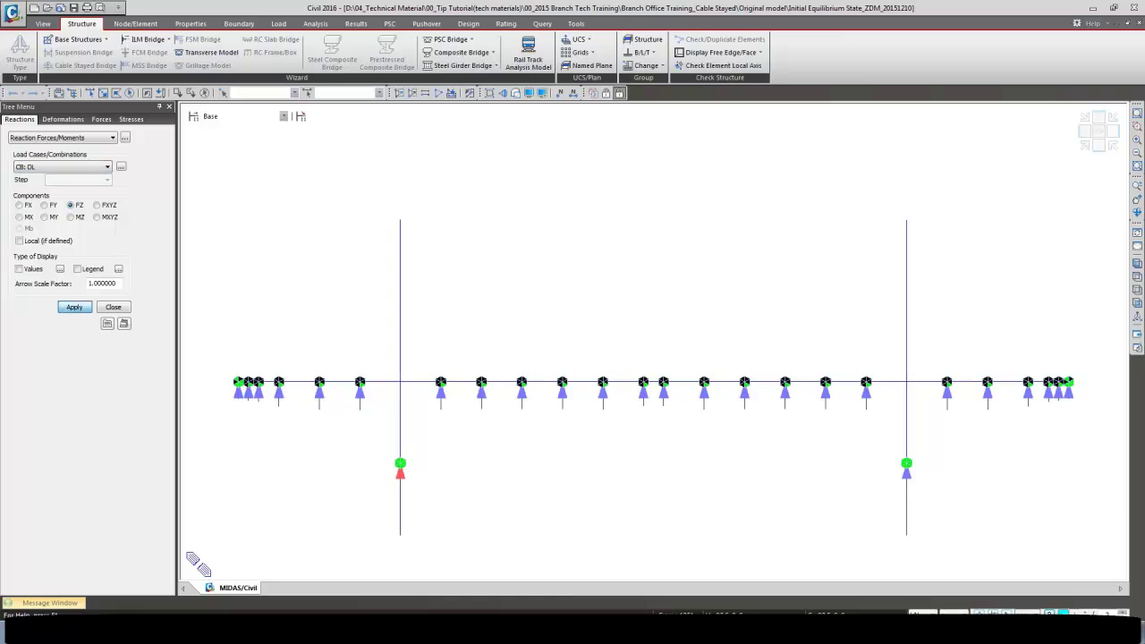
{"action": "left_click", "coordinate": [92, 270]}
{"action": "left_click", "coordinate": [74, 307]}
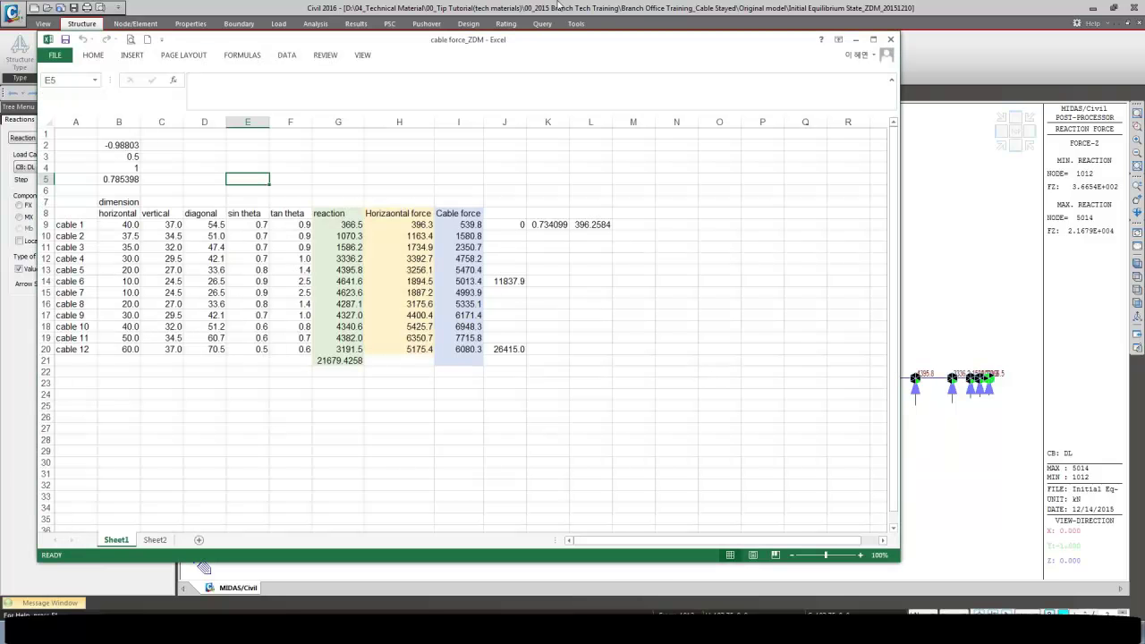
Step: In the cable force_ZDM workbook in Excel, examine the reaction and cable force columns, and place the window beside the model's reactions
{"action": "left_click_drag", "start_coordinate": [527, 48], "coordinate": [665, 52]}
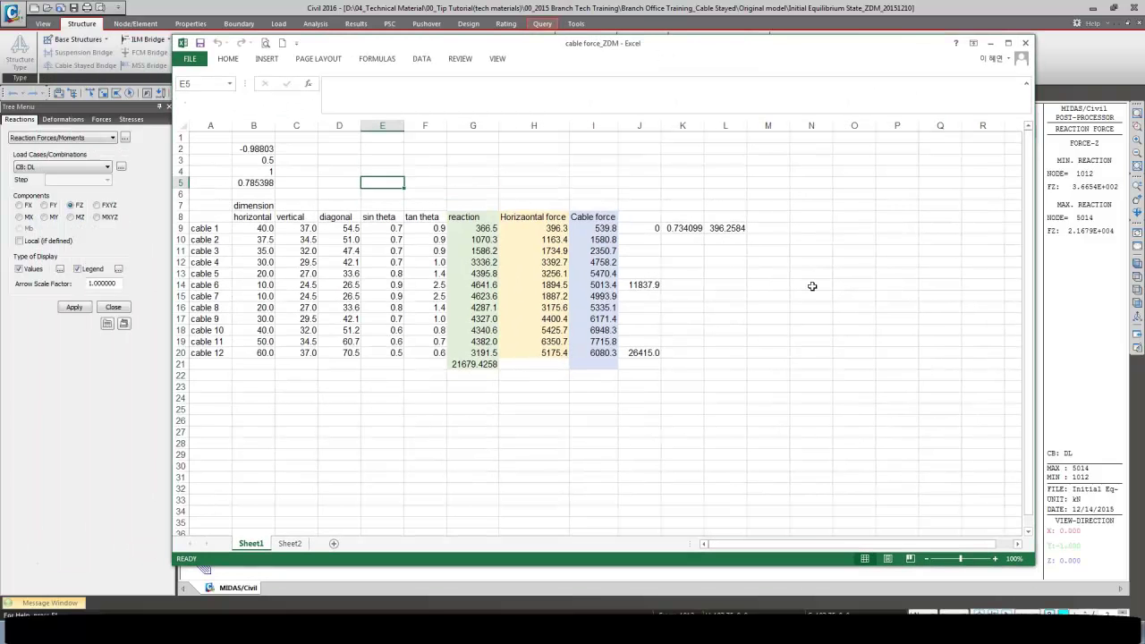
{"action": "left_click", "coordinate": [771, 284]}
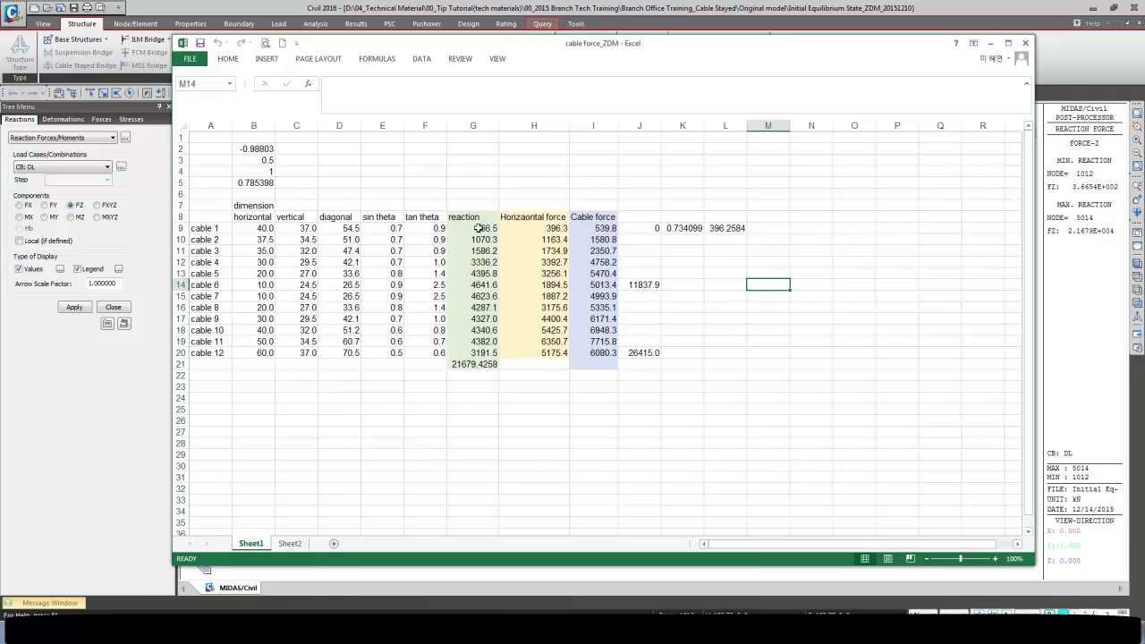
{"action": "left_click_drag", "start_coordinate": [479, 229], "coordinate": [474, 355]}
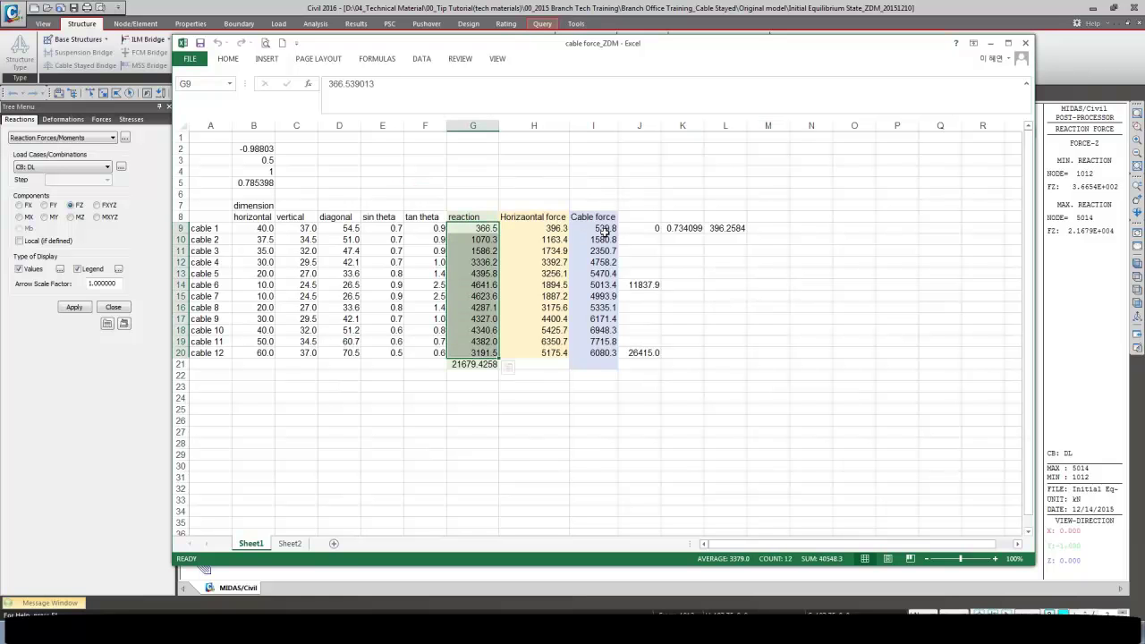
{"action": "left_click_drag", "start_coordinate": [604, 231], "coordinate": [594, 355]}
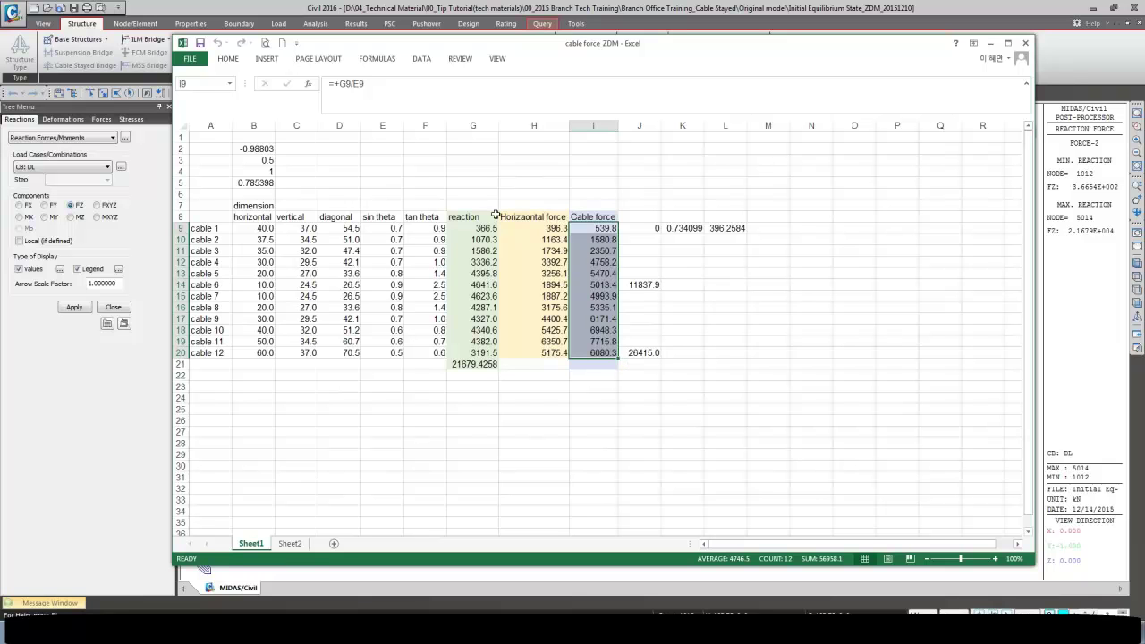
{"action": "left_click_drag", "start_coordinate": [473, 230], "coordinate": [465, 353]}
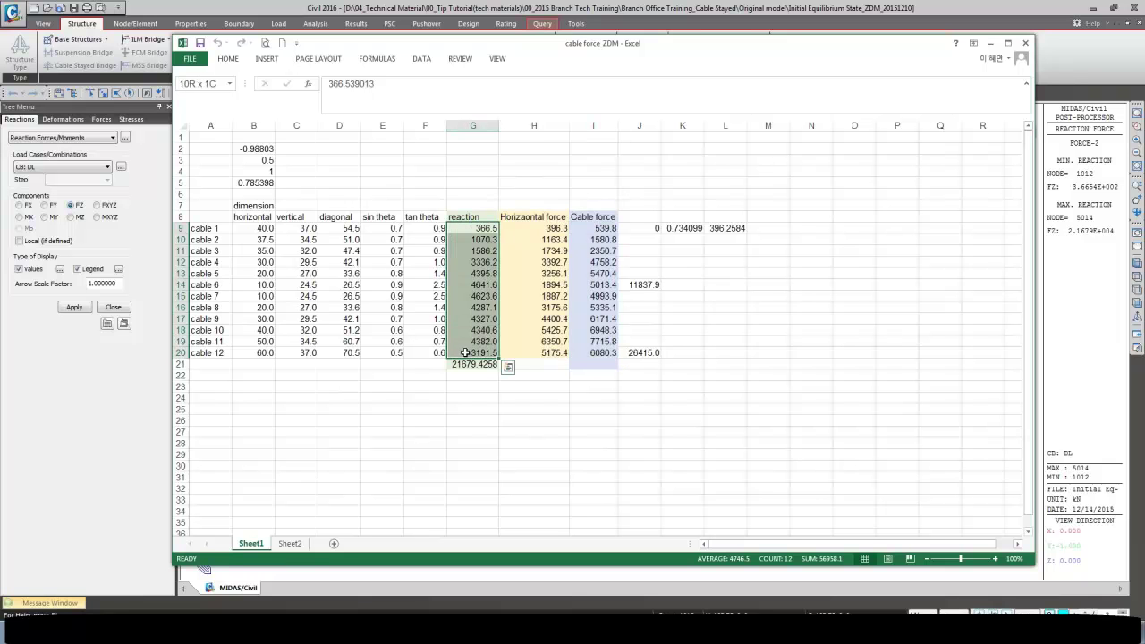
{"action": "left_click_drag", "start_coordinate": [379, 51], "coordinate": [826, 93]}
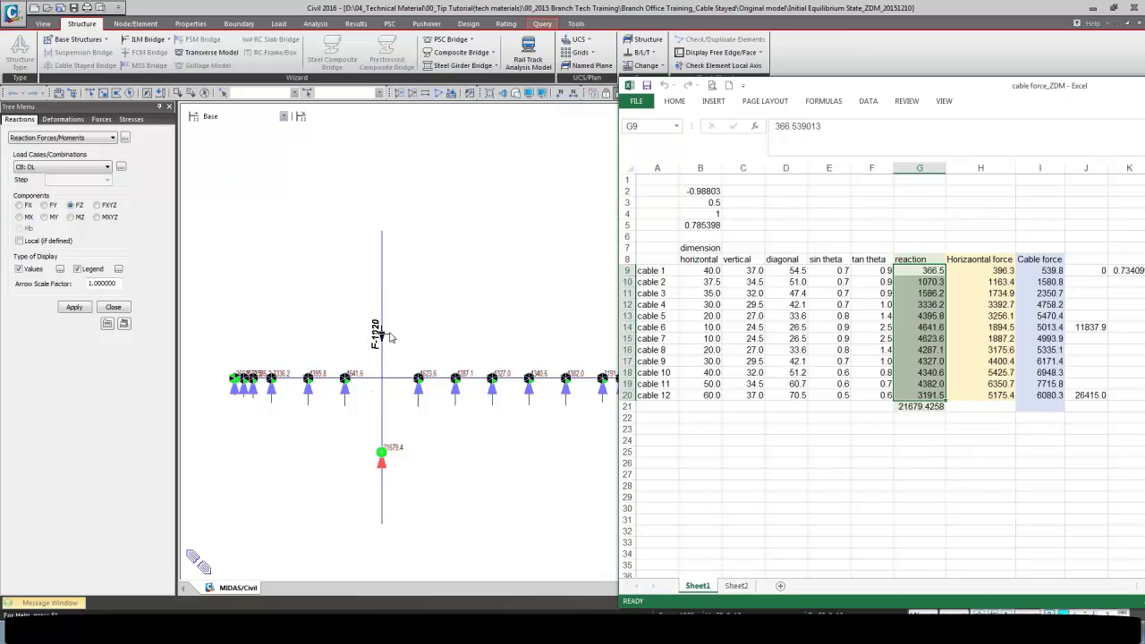
Step: Examine the cable force, horizontal force and reaction columns for cables 1 to 12, checking the individual cells of cables 1 and 2
{"action": "mouse_move", "coordinate": [390, 337]}
{"action": "left_click", "coordinate": [1038, 270]}
{"action": "left_click_drag", "start_coordinate": [1038, 313], "coordinate": [1033, 396]}
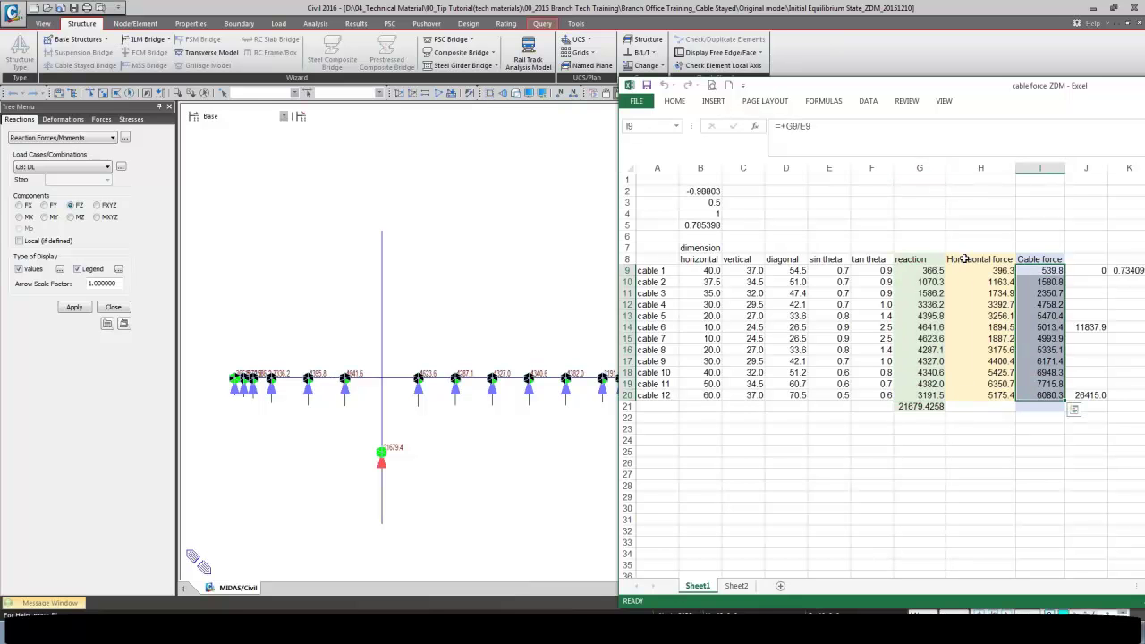
{"action": "left_click_drag", "start_coordinate": [962, 272], "coordinate": [984, 396]}
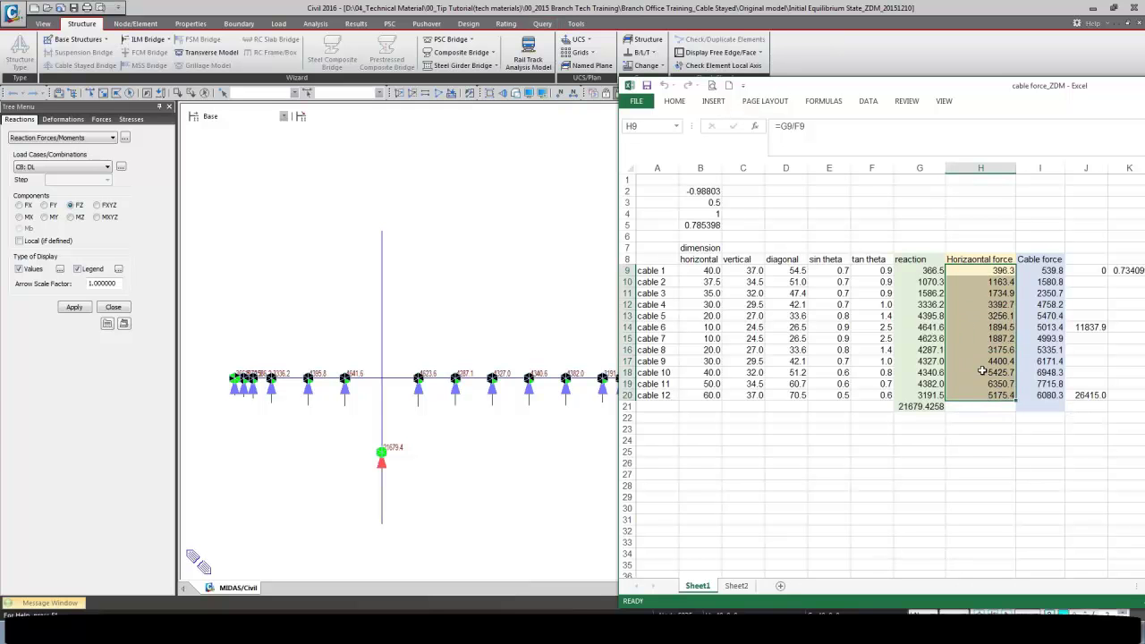
{"action": "left_click_drag", "start_coordinate": [935, 270], "coordinate": [963, 396]}
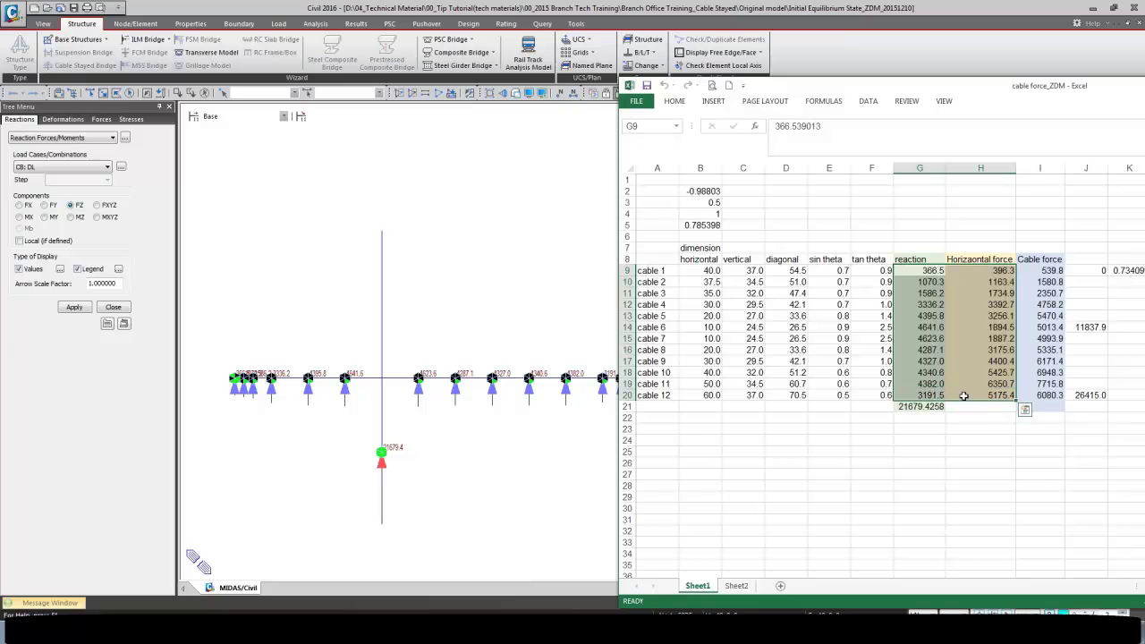
{"action": "left_click", "coordinate": [938, 281]}
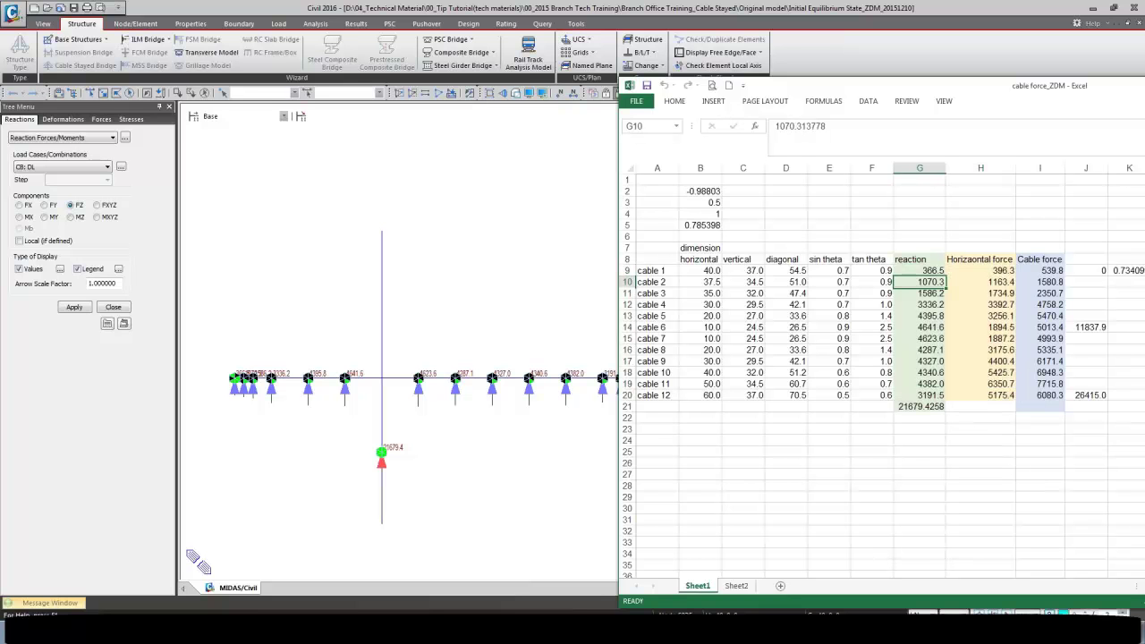
{"action": "left_click", "coordinate": [977, 269]}
{"action": "key", "text": "Right"}
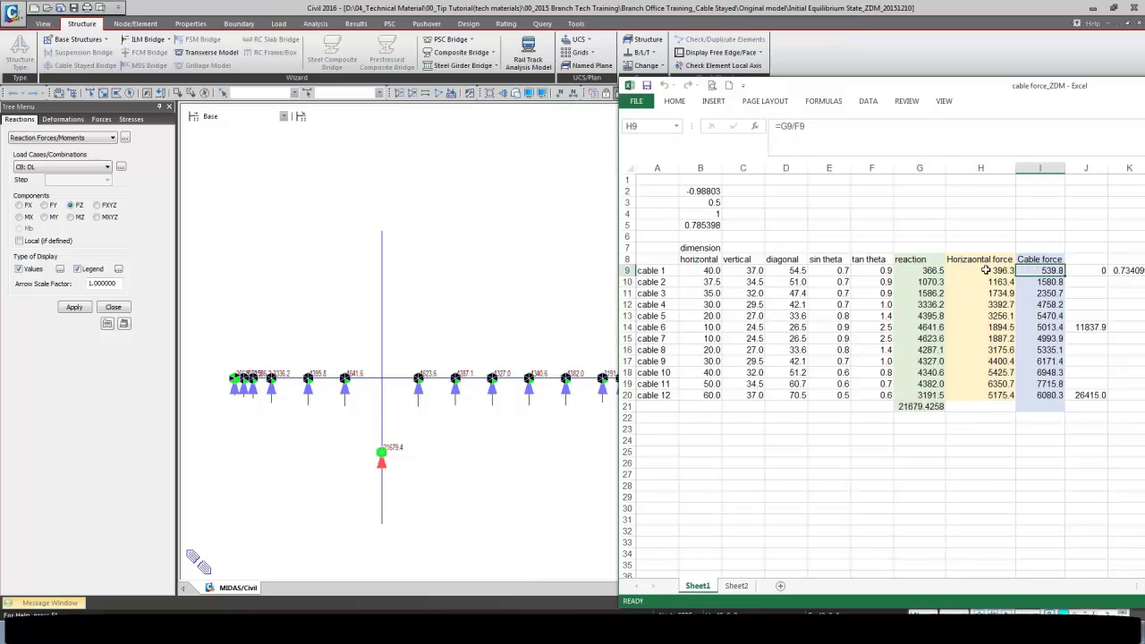
{"action": "key", "text": "Left"}
{"action": "key", "text": "Right"}
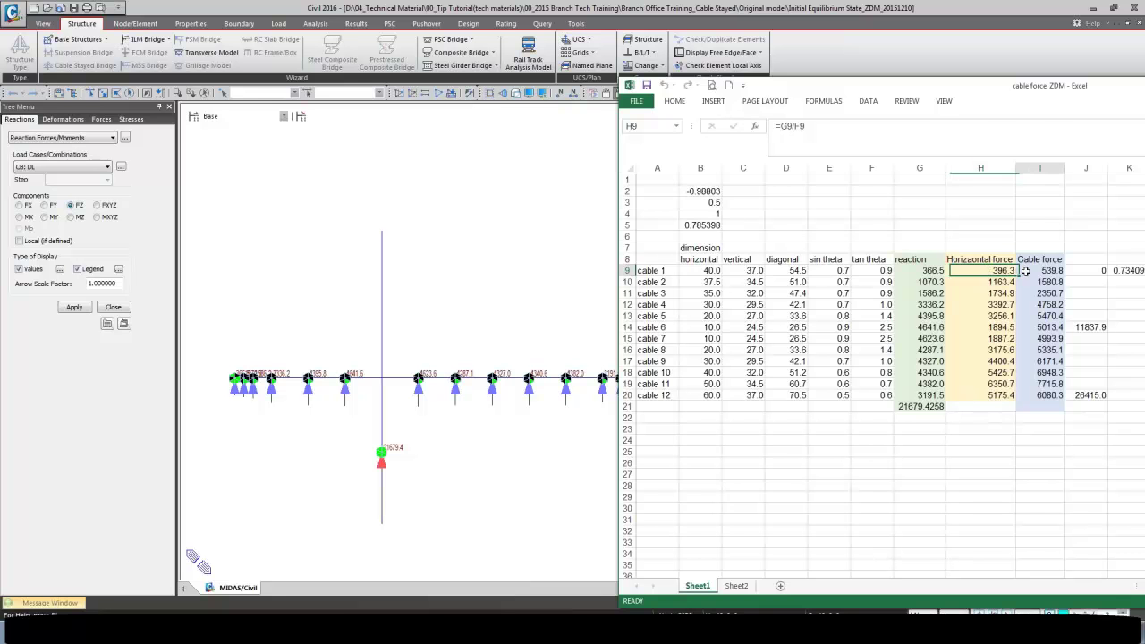
{"action": "left_click", "coordinate": [984, 279]}
Step: Switch to the step2 model in MIDAS/Civil, expand all static loads and display the T1 nodal loads in front view
{"action": "left_click", "coordinate": [921, 10]}
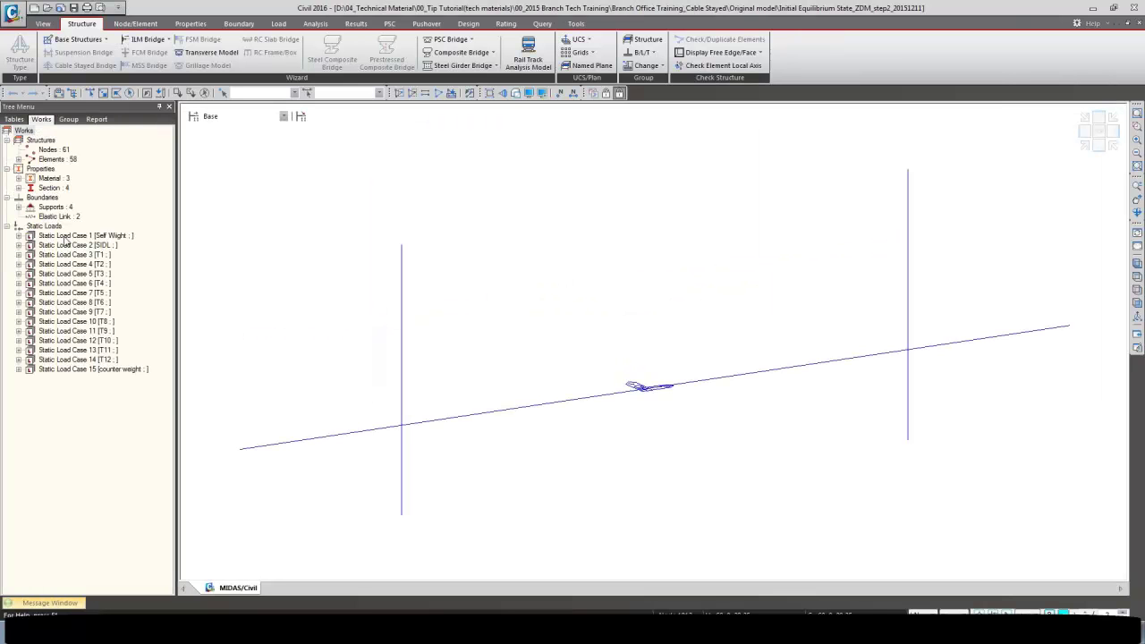
{"action": "right_click", "coordinate": [40, 225]}
{"action": "left_click", "coordinate": [63, 236]}
{"action": "right_click", "coordinate": [70, 283]}
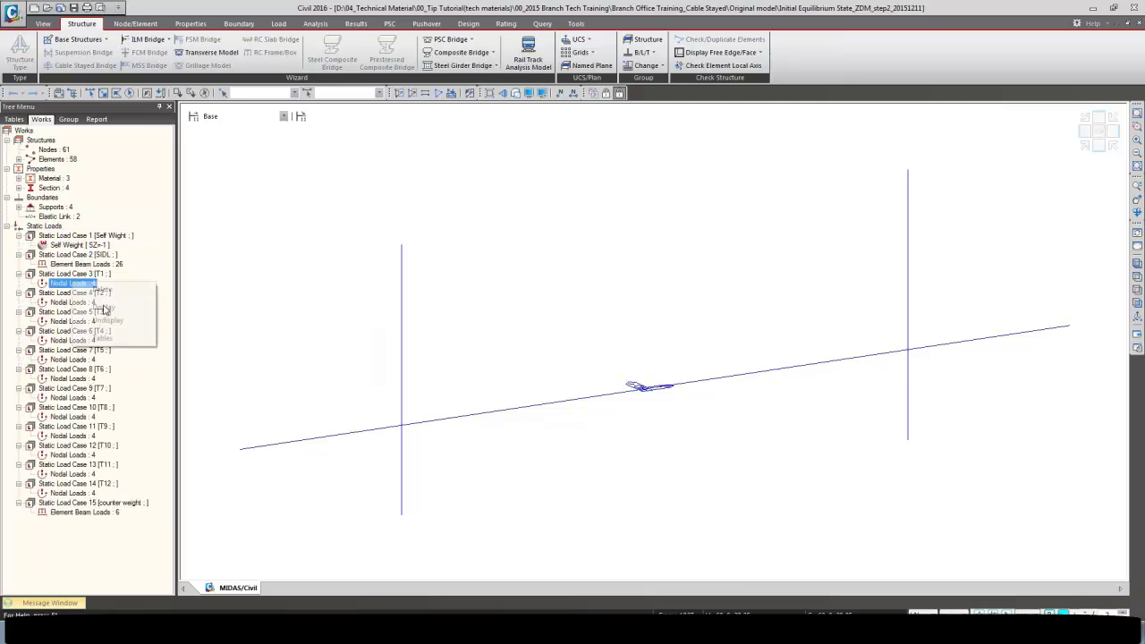
{"action": "left_click", "coordinate": [105, 308]}
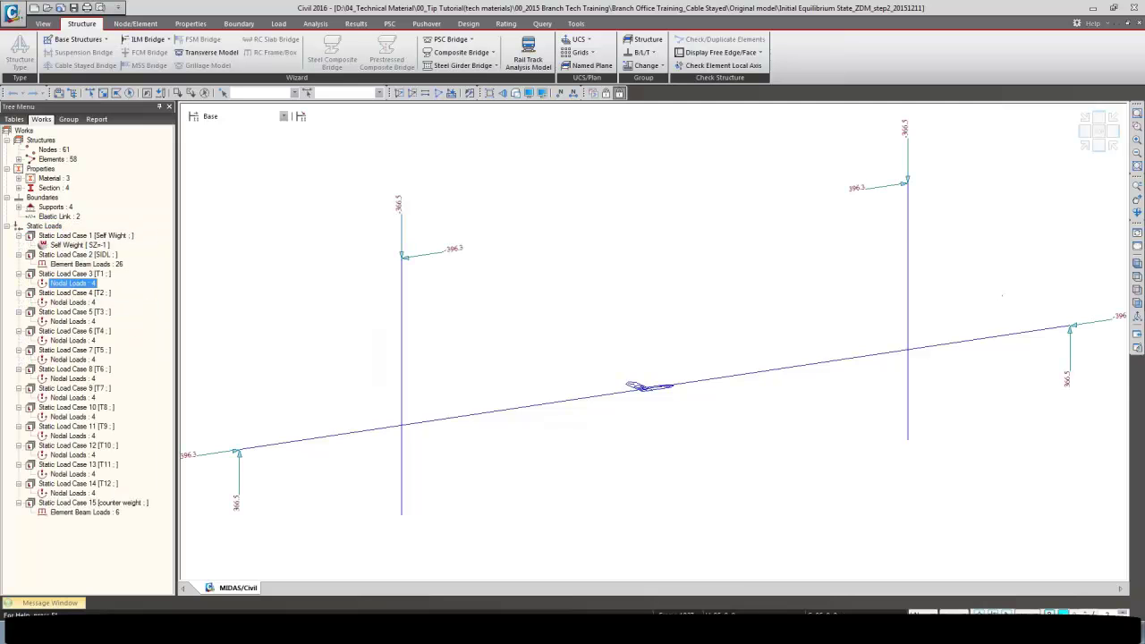
{"action": "left_click", "coordinate": [1137, 305]}
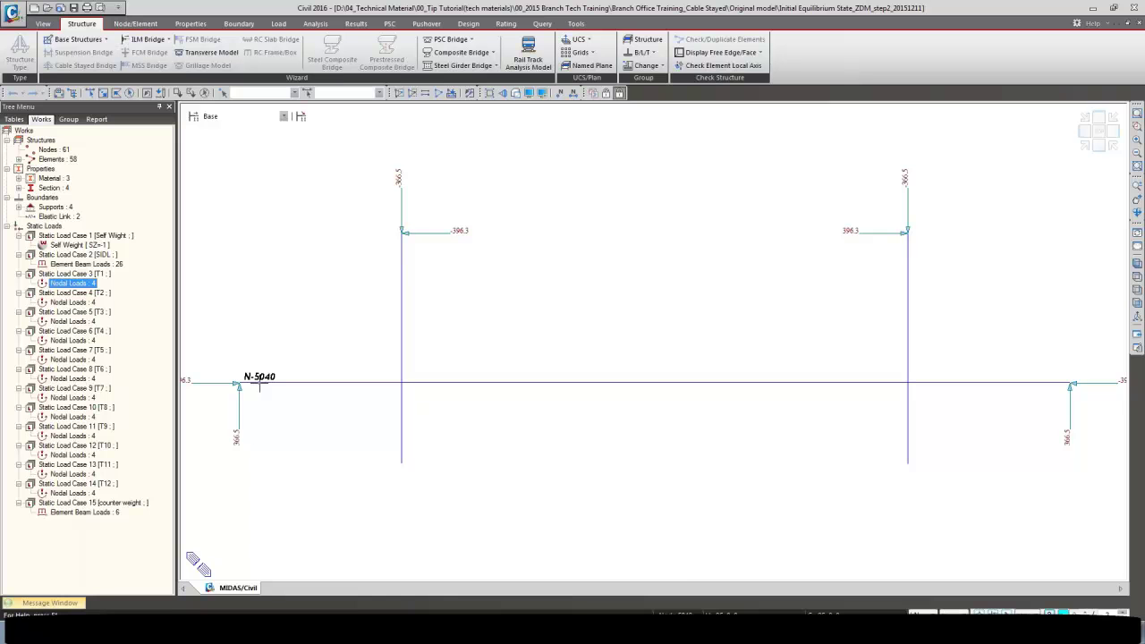
Step: Switch to the Excel workbook and compare cable 1's reaction and horizontal force with the T1 nodal loads on the model
{"action": "key", "text": "alt+Tab"}
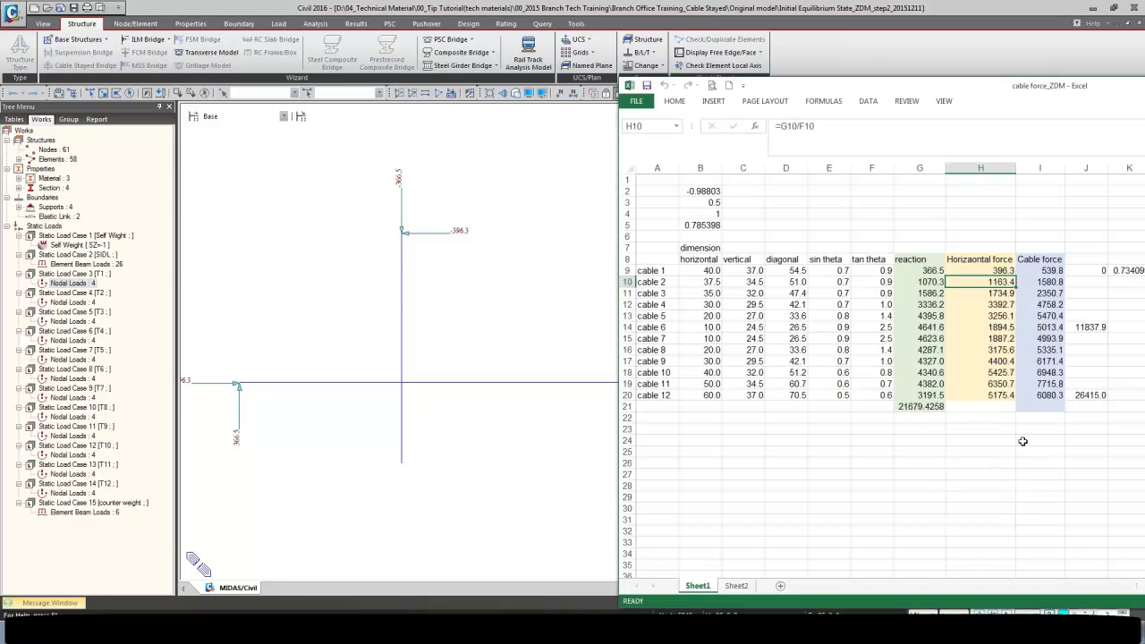
{"action": "left_click_drag", "start_coordinate": [995, 269], "coordinate": [1043, 268]}
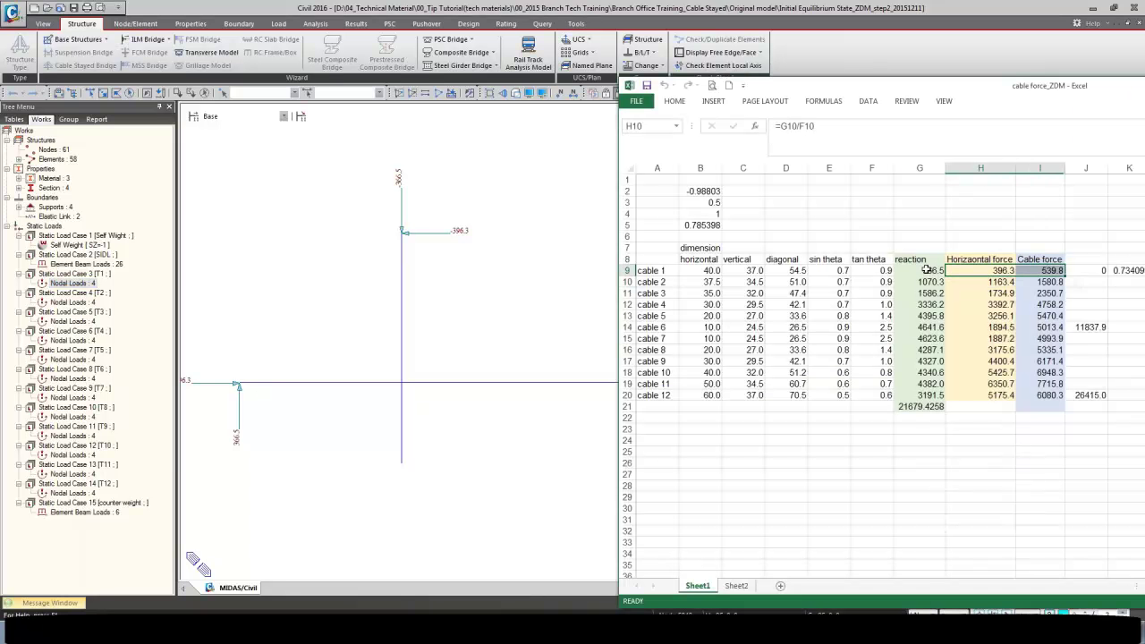
{"action": "left_click_drag", "start_coordinate": [927, 269], "coordinate": [981, 270]}
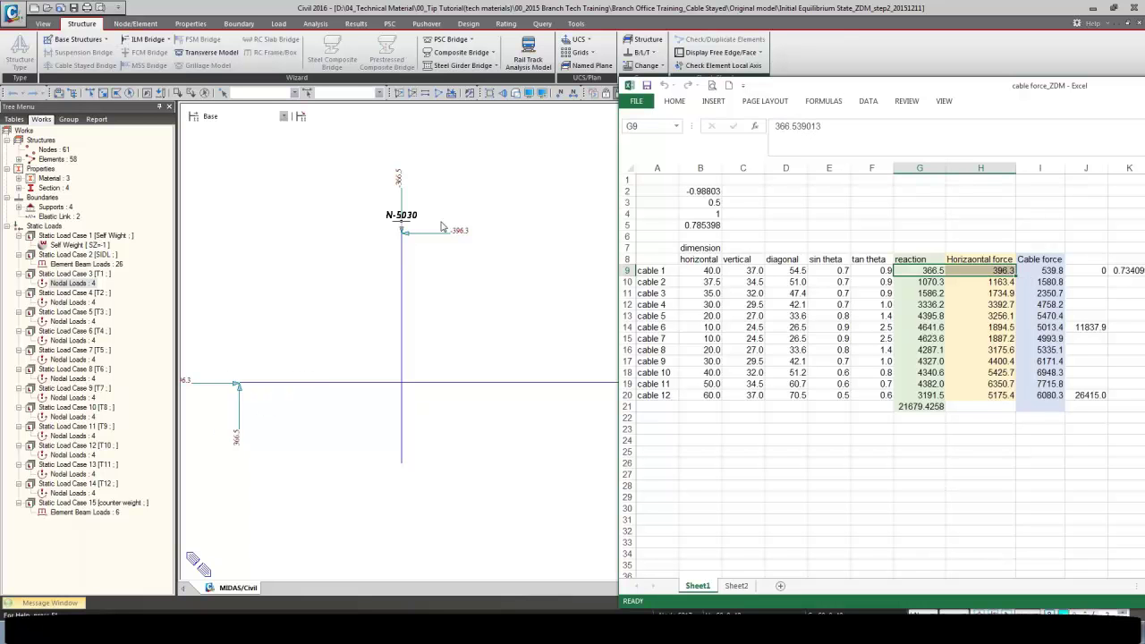
Step: Switch to the step2 model in MIDAS/Civil and display the nodal loads of T2, T3, T4 and T5 one after another
{"action": "left_click", "coordinate": [612, 7]}
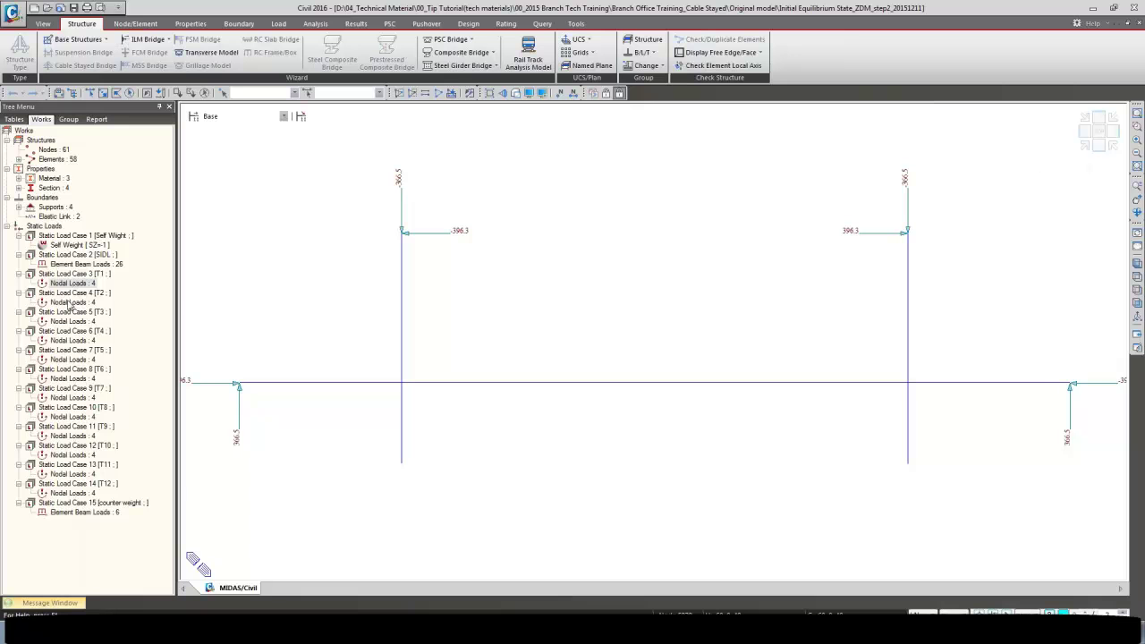
{"action": "right_click", "coordinate": [69, 304]}
{"action": "left_click", "coordinate": [90, 333]}
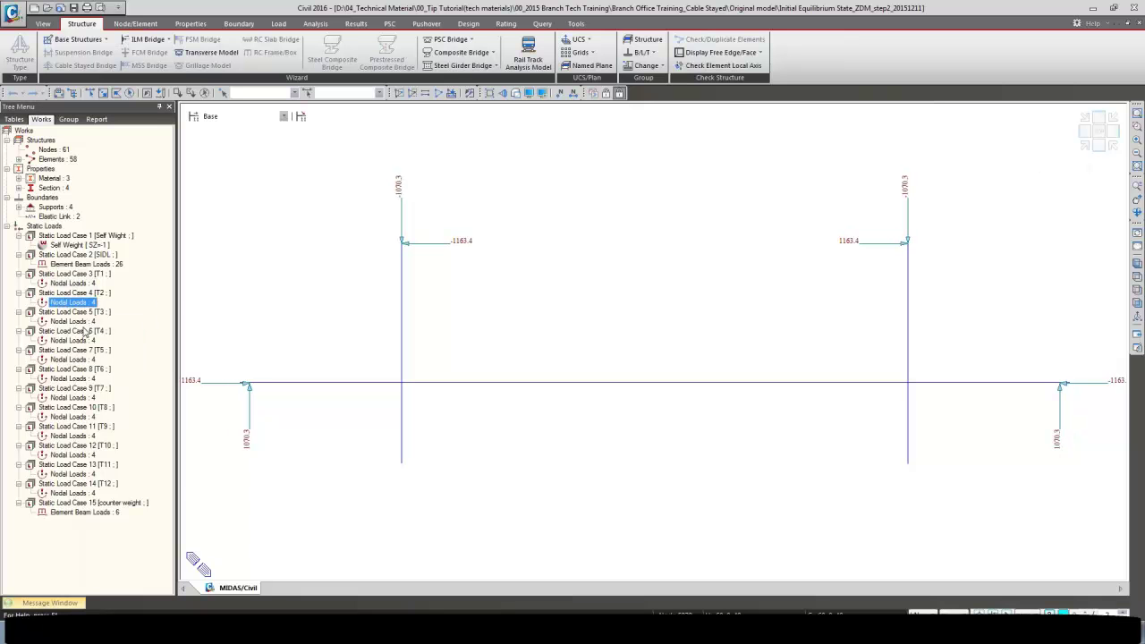
{"action": "right_click", "coordinate": [79, 321]}
{"action": "left_click", "coordinate": [105, 348]}
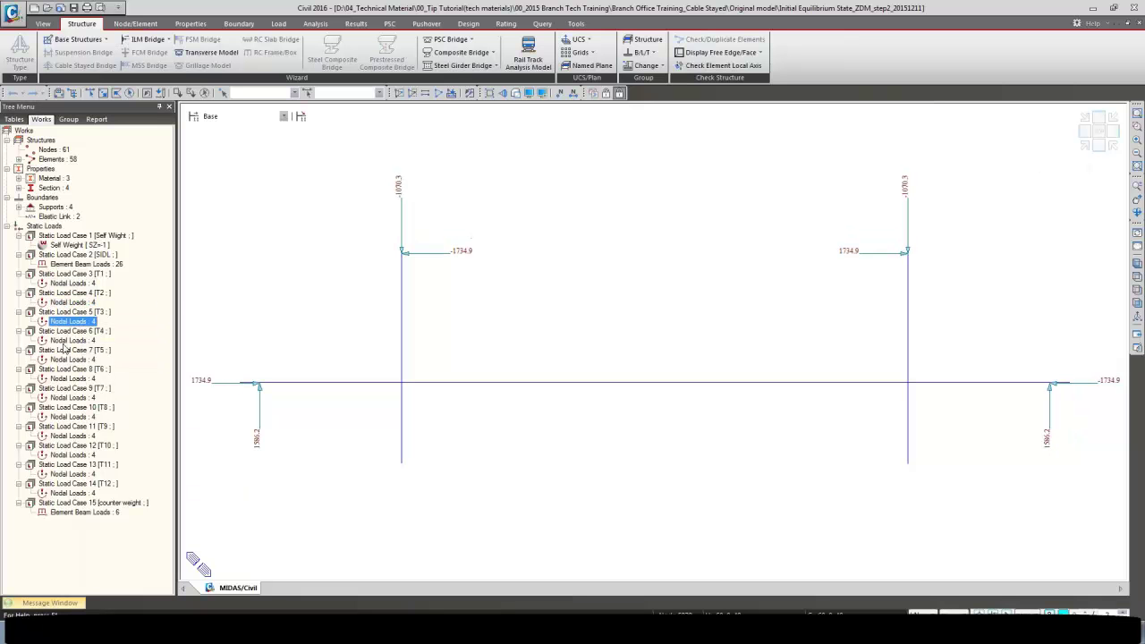
{"action": "right_click", "coordinate": [71, 341]}
{"action": "left_click", "coordinate": [82, 368]}
{"action": "right_click", "coordinate": [71, 360]}
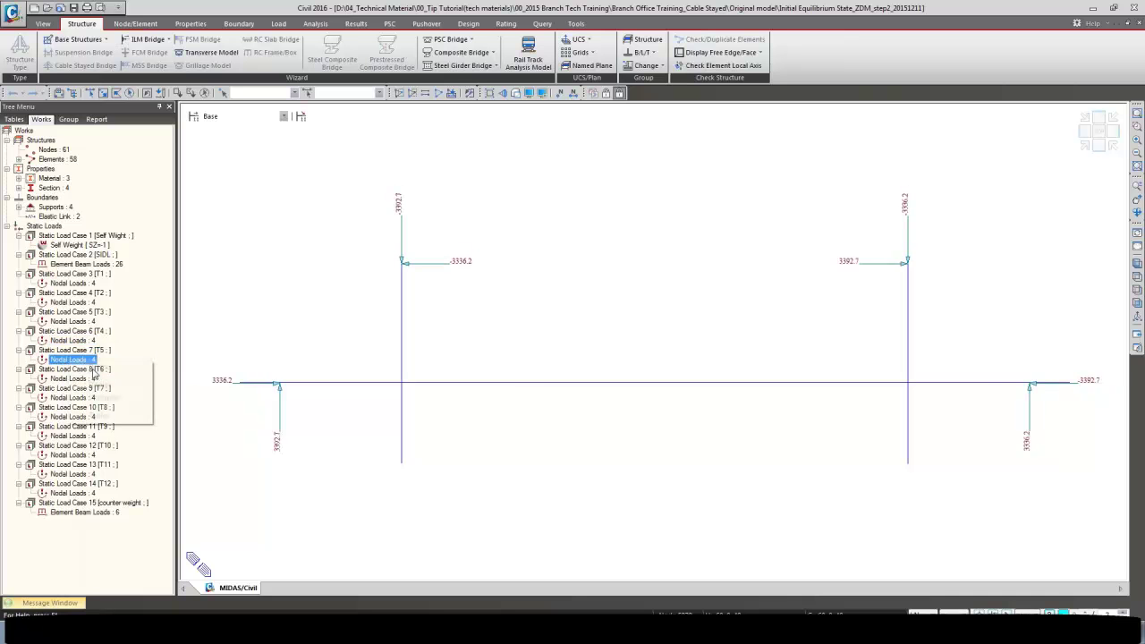
{"action": "left_click", "coordinate": [87, 387]}
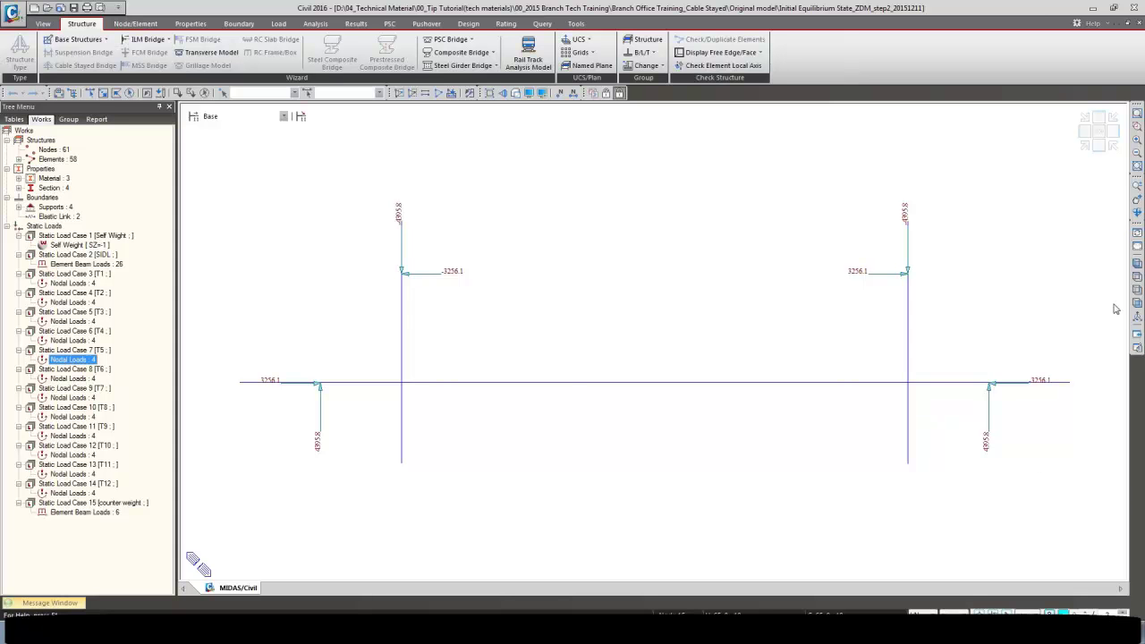
Step: Display the nodal loads of T6, T8, T9, T10 and T11 one after another on the model
{"action": "right_click", "coordinate": [86, 380]}
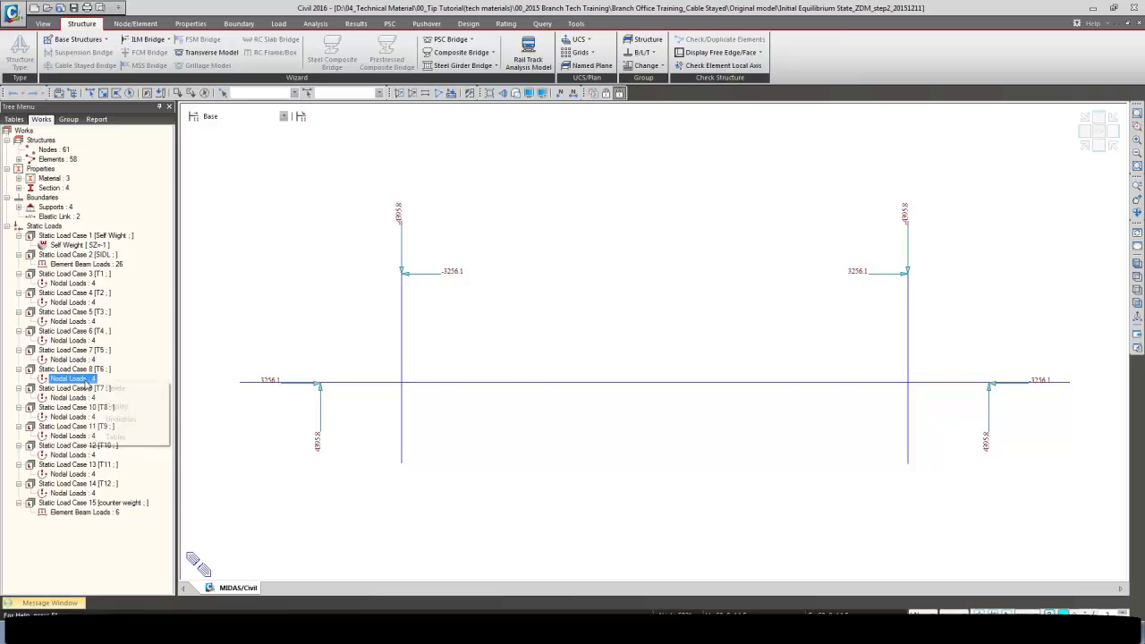
{"action": "left_click", "coordinate": [111, 407]}
{"action": "right_click", "coordinate": [72, 417]}
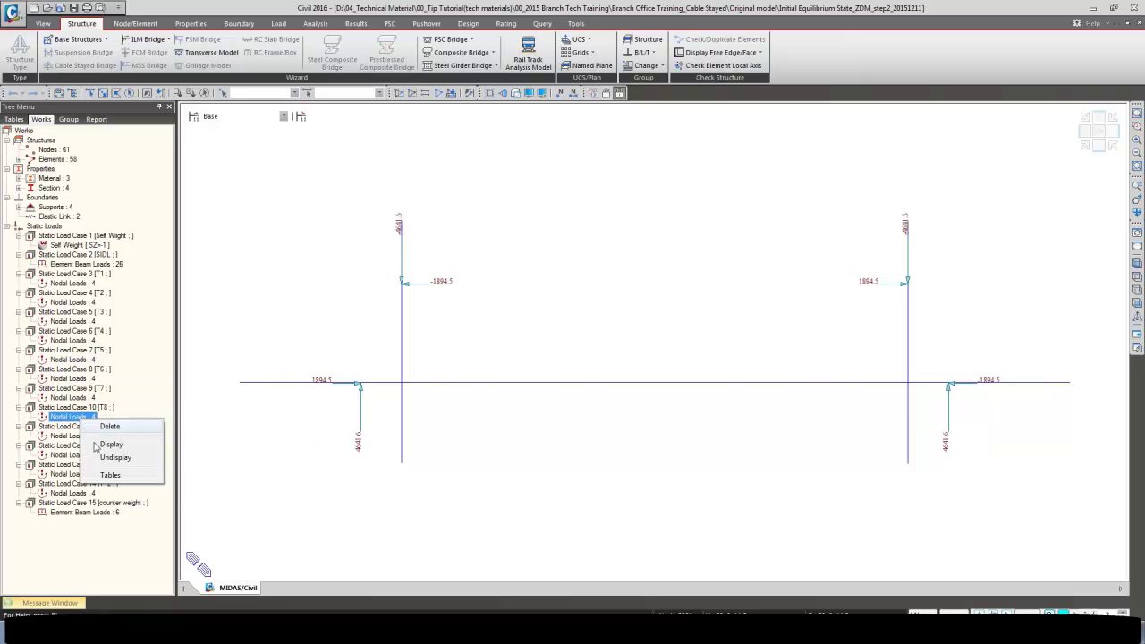
{"action": "left_click", "coordinate": [99, 445]}
{"action": "right_click", "coordinate": [92, 437]}
{"action": "left_click", "coordinate": [114, 456]}
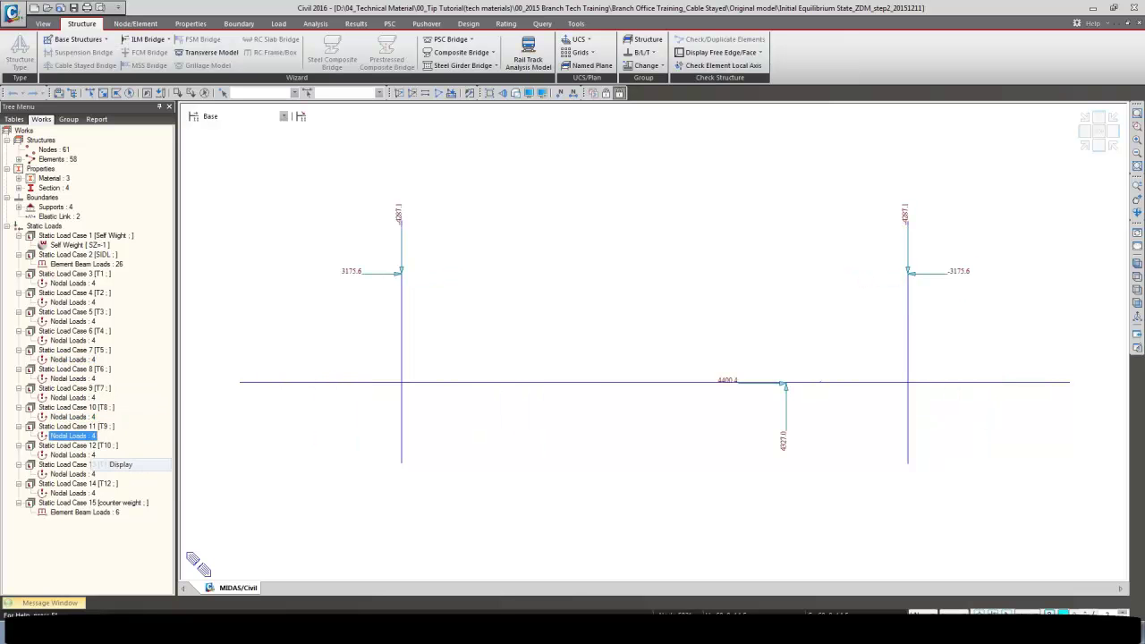
{"action": "right_click", "coordinate": [90, 455]}
{"action": "left_click", "coordinate": [117, 477]}
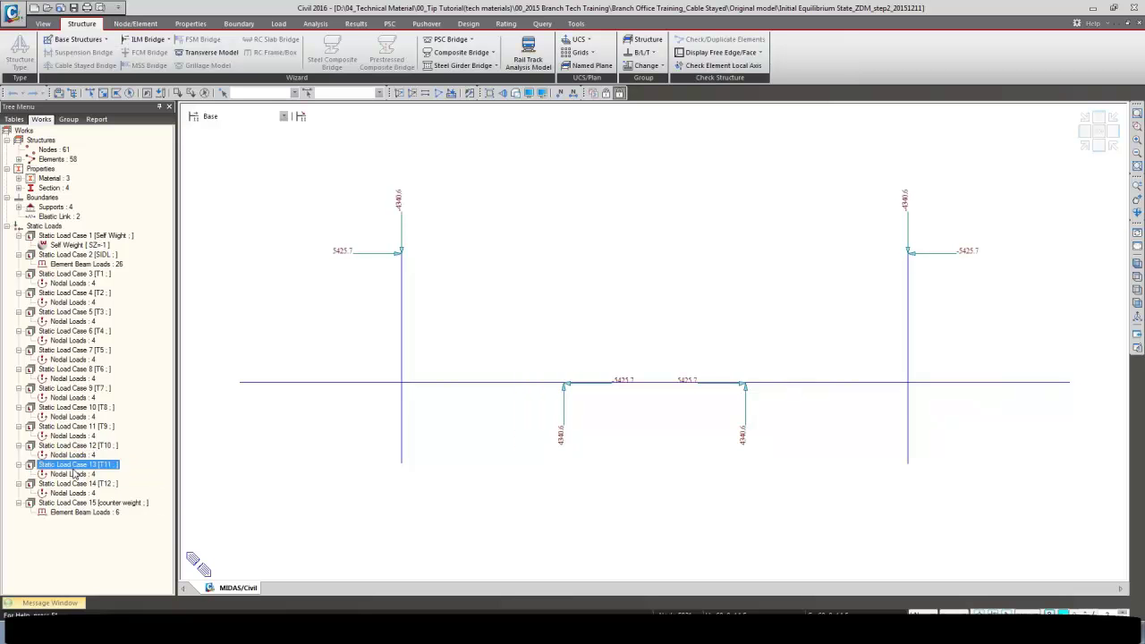
{"action": "right_click", "coordinate": [63, 474]}
{"action": "left_click", "coordinate": [95, 500]}
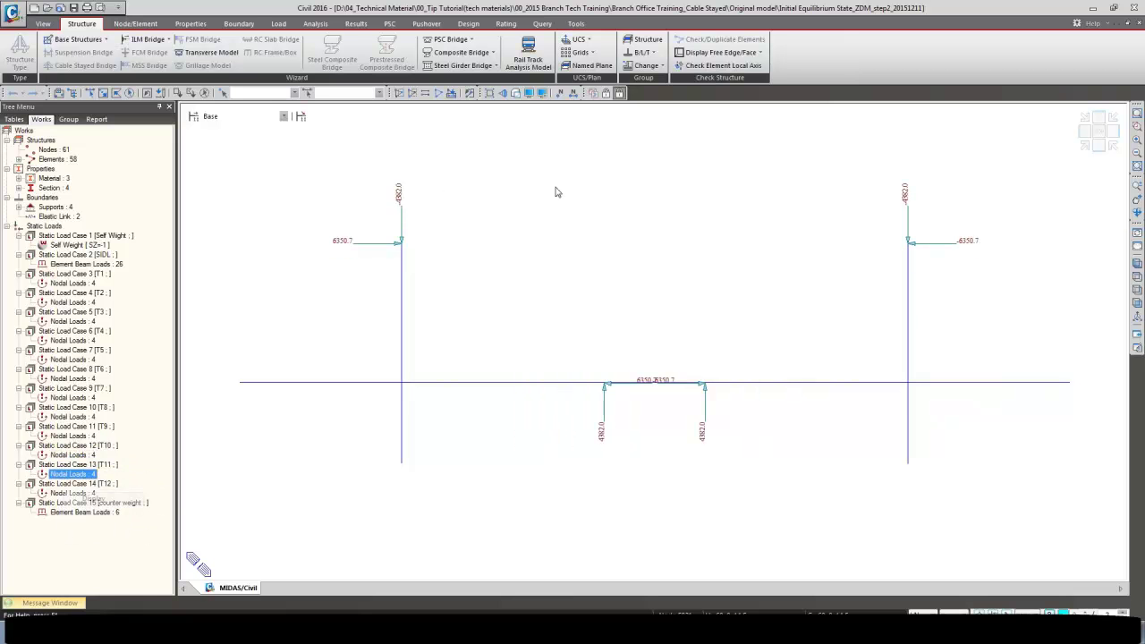
Step: Open the beam force diagrams and choose the ULF load combination
{"action": "right_click", "coordinate": [472, 184]}
{"action": "mouse_move", "coordinate": [537, 218]}
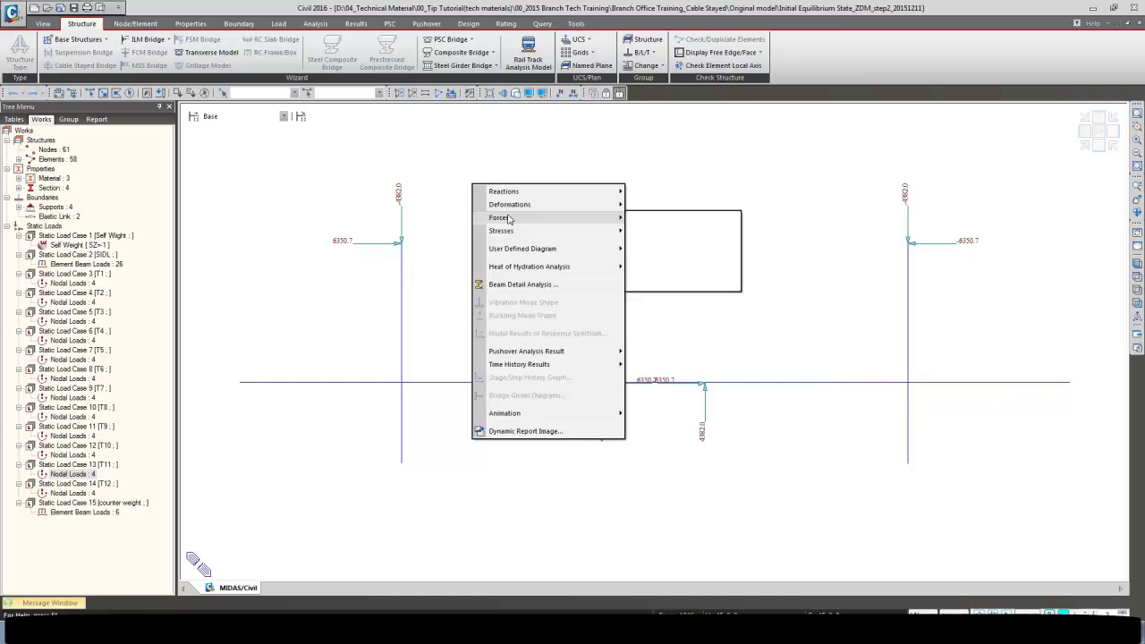
{"action": "left_click", "coordinate": [664, 247]}
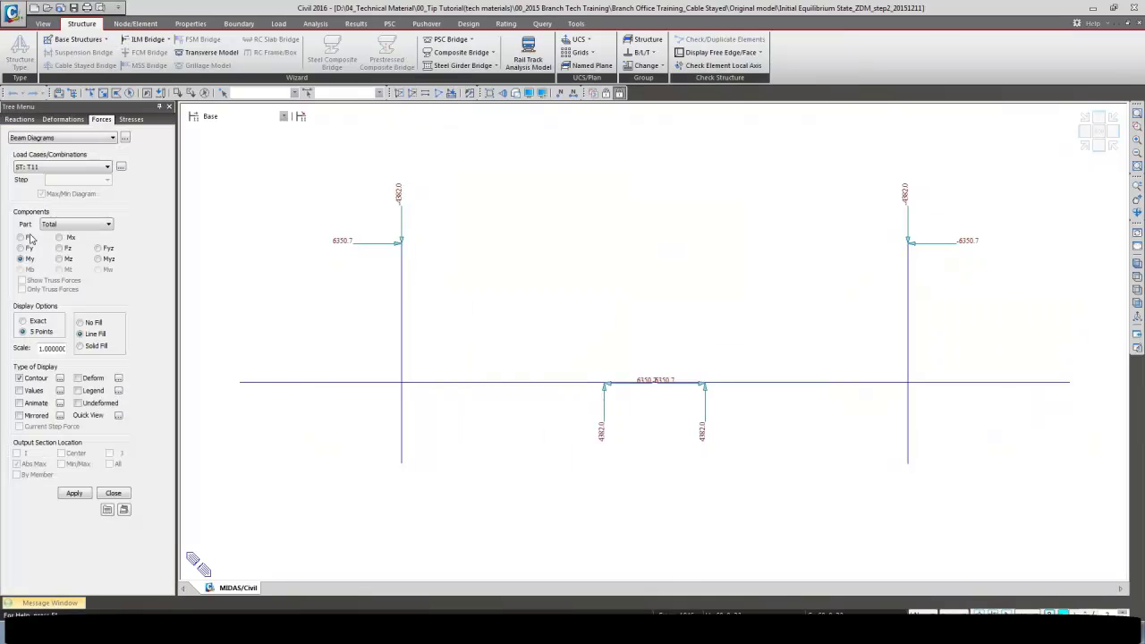
{"action": "left_click", "coordinate": [33, 169]}
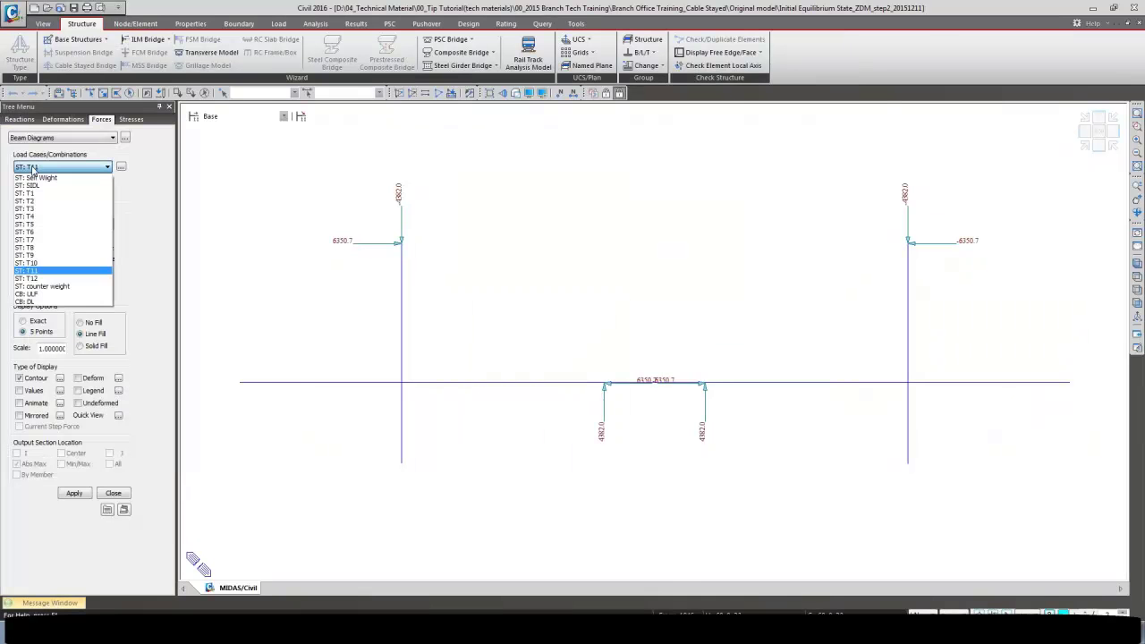
{"action": "left_click", "coordinate": [59, 296]}
Step: Examine the load cases and factors of the ULF combination from self weight to T12, and close the load combinations
{"action": "left_click", "coordinate": [122, 168]}
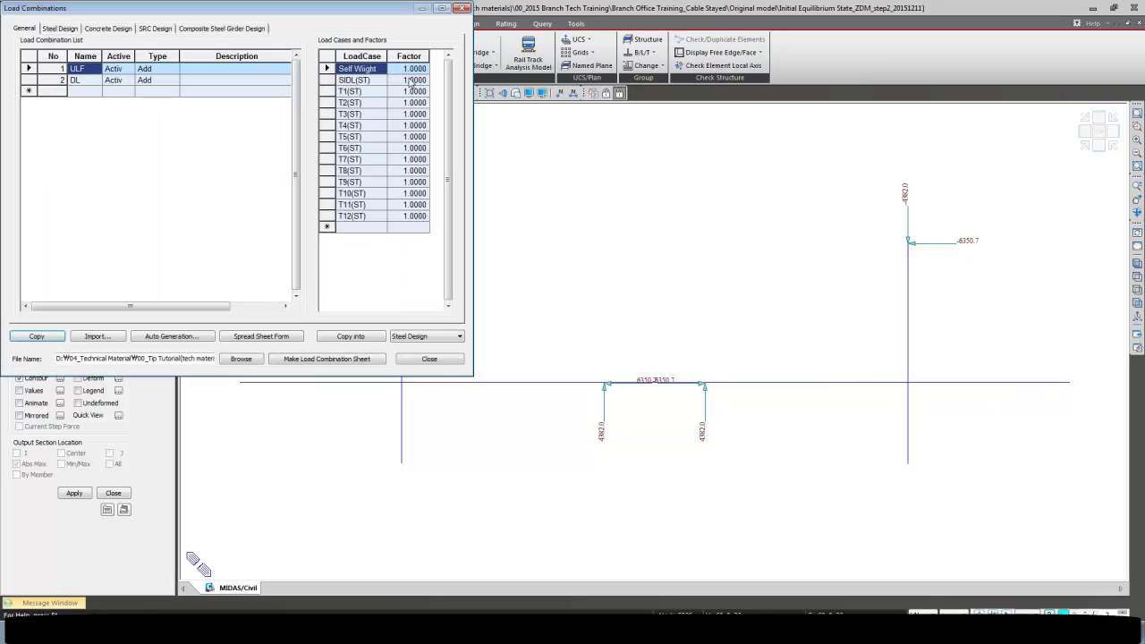
{"action": "left_click_drag", "start_coordinate": [411, 71], "coordinate": [409, 206]}
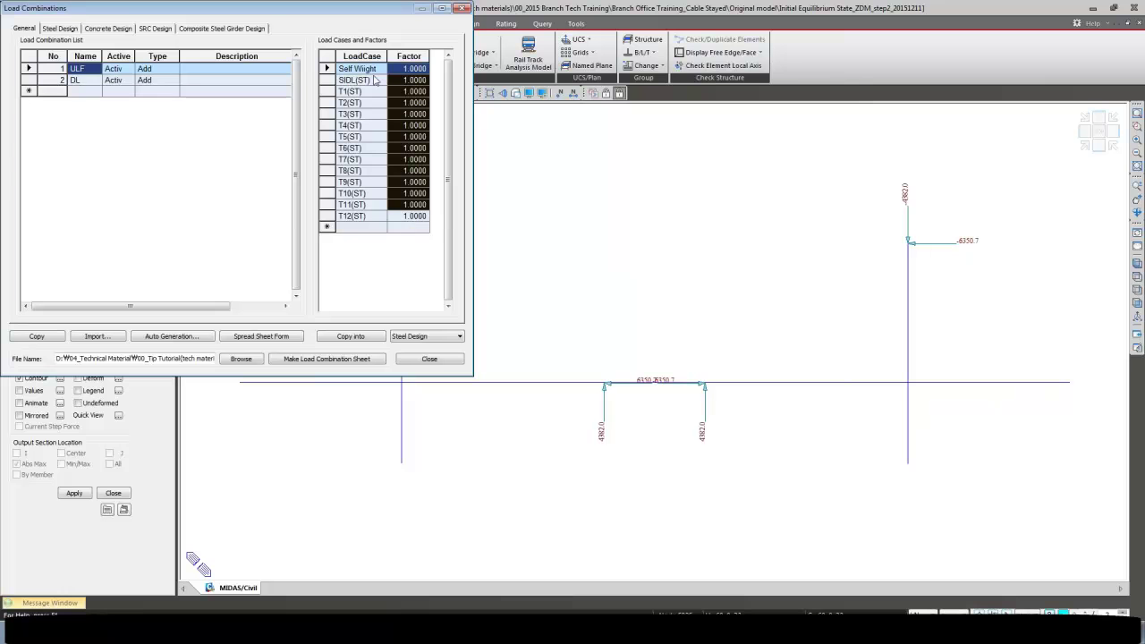
{"action": "left_click", "coordinate": [409, 216], "text": "shift"}
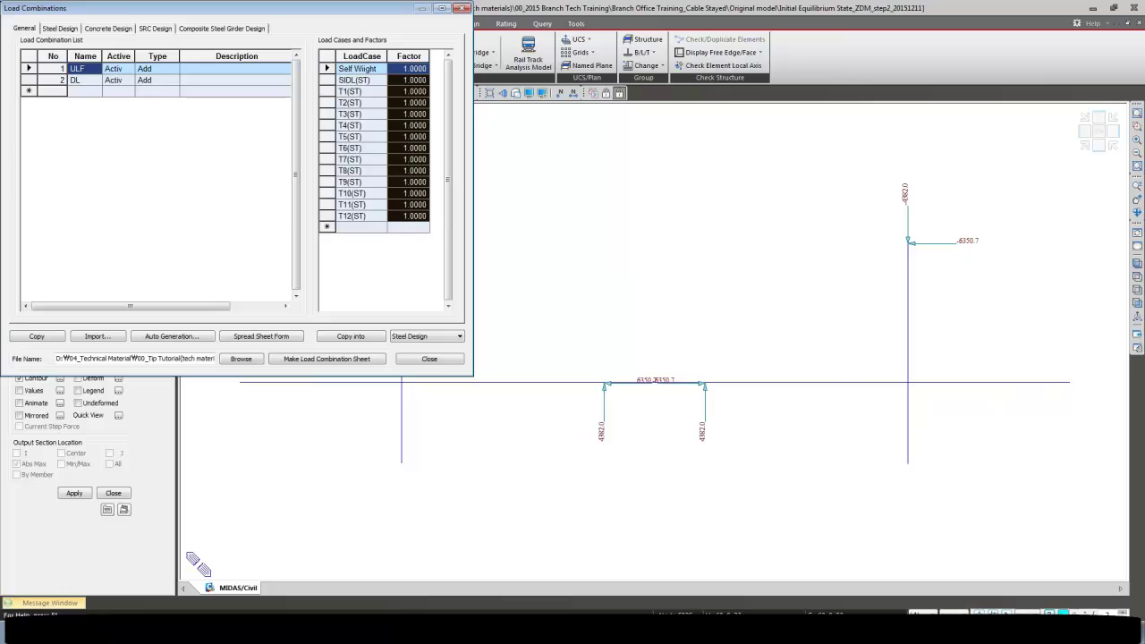
{"action": "left_click", "coordinate": [430, 359]}
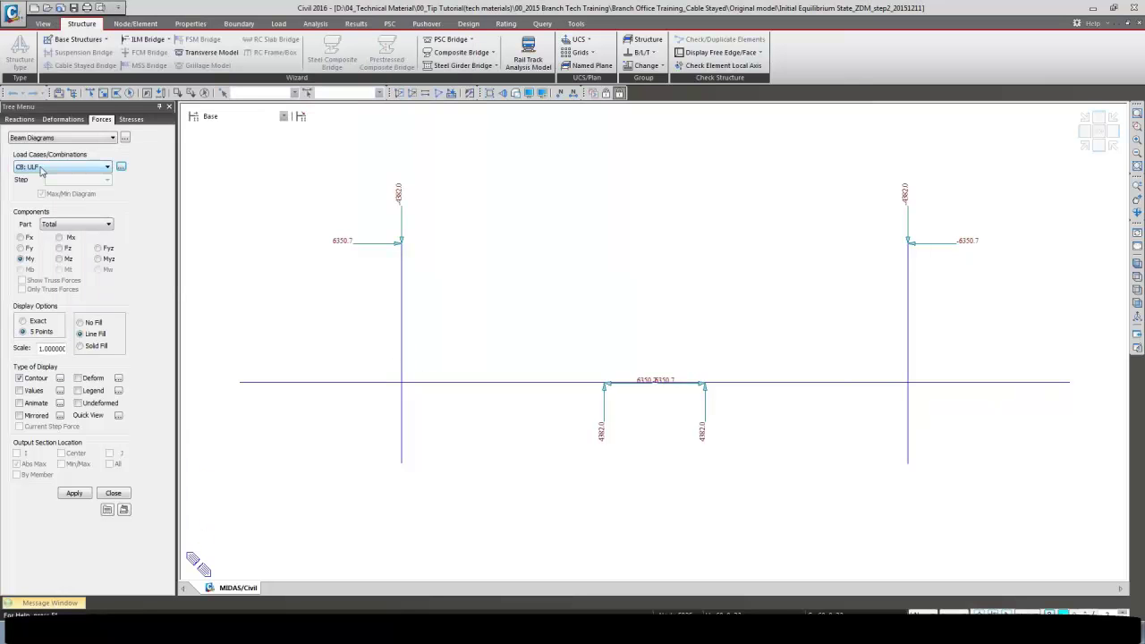
Step: Display the My beam diagram for ULF with values and legend, and hide the nodal loads
{"action": "left_click", "coordinate": [38, 391]}
{"action": "left_click", "coordinate": [75, 493]}
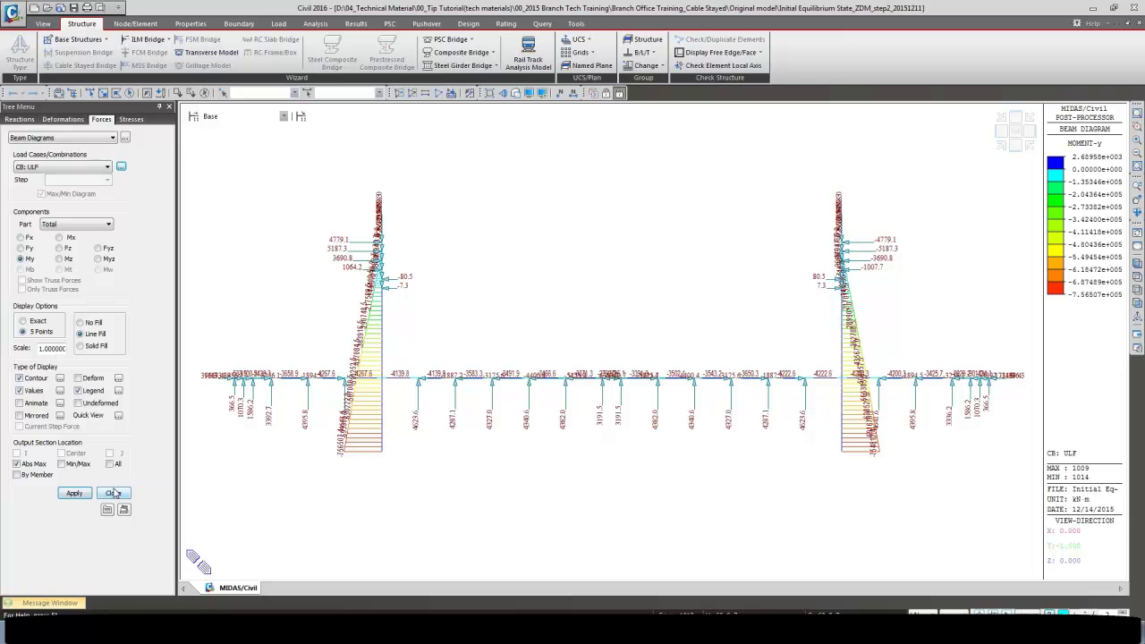
{"action": "left_click", "coordinate": [113, 493]}
{"action": "right_click", "coordinate": [80, 343]}
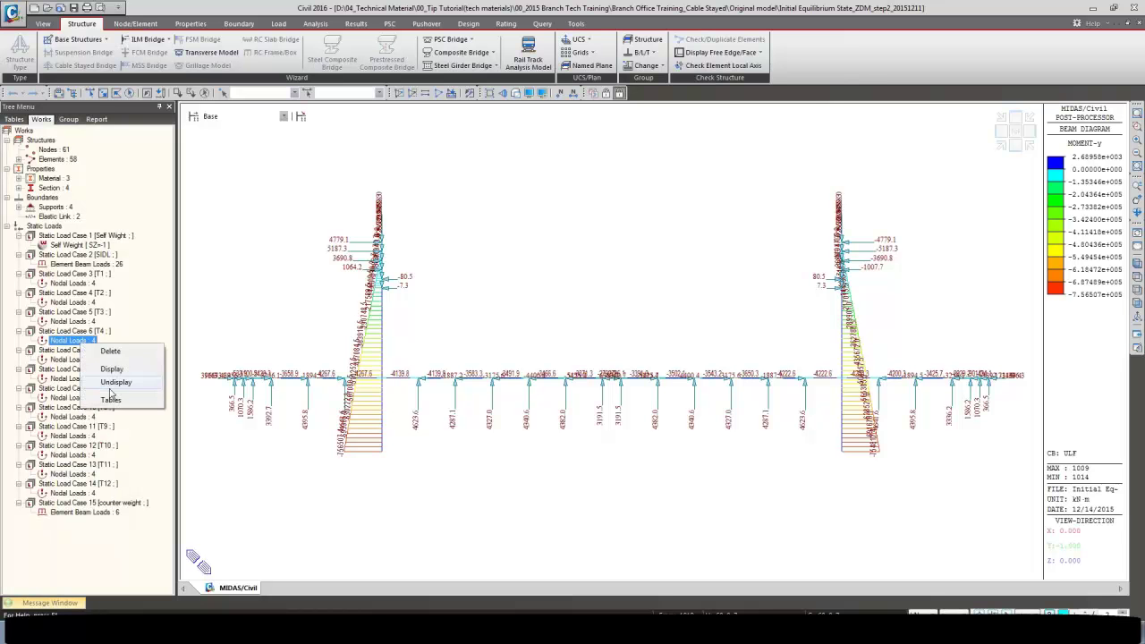
{"action": "left_click", "coordinate": [121, 401]}
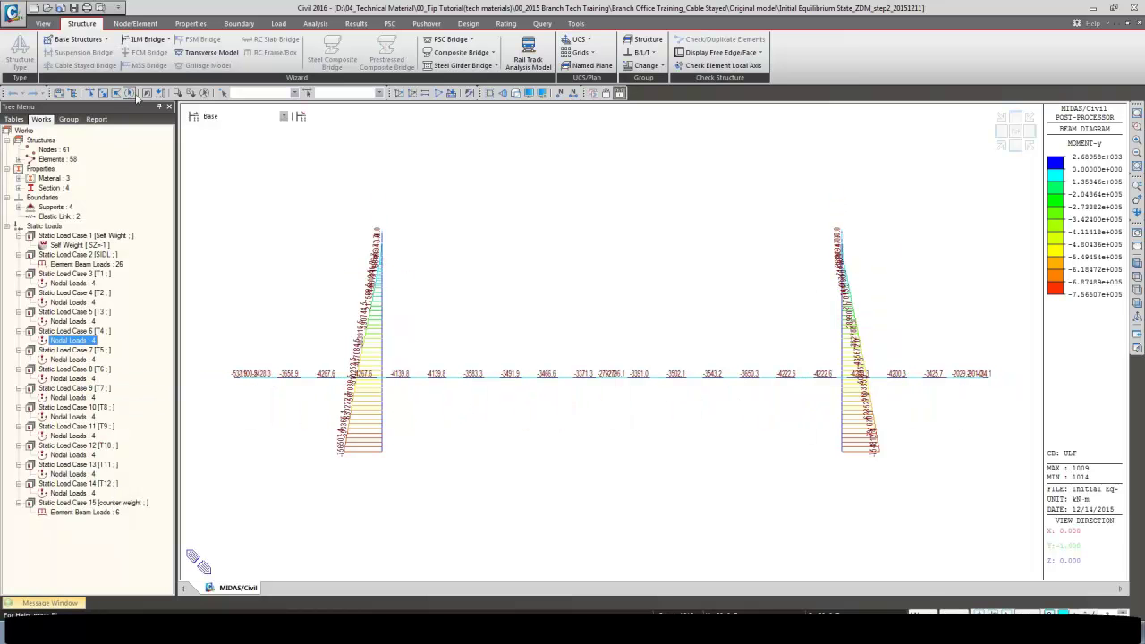
Step: Select all girder elements with a window and activate only them, leaving the pylons out of the My diagram
{"action": "left_click", "coordinate": [73, 92]}
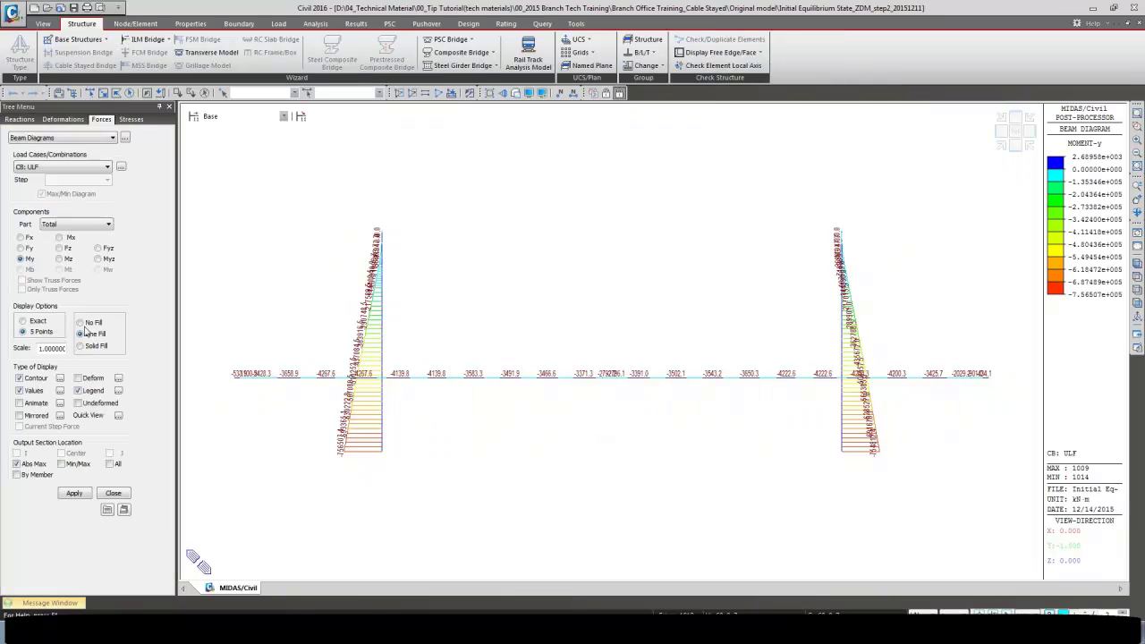
{"action": "left_click", "coordinate": [90, 93]}
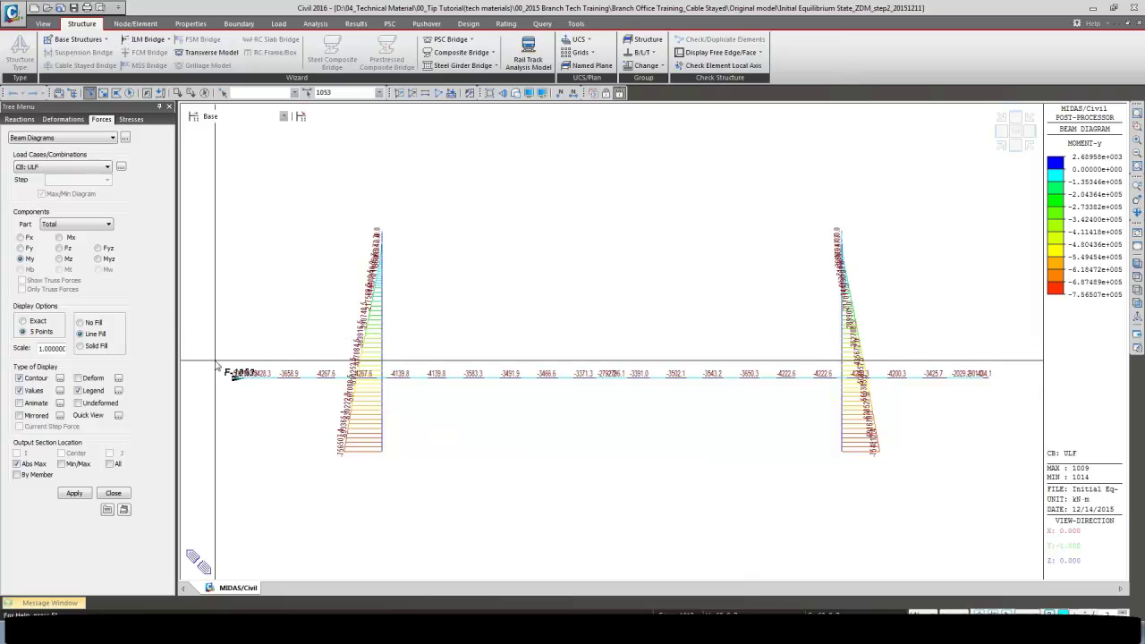
{"action": "left_click", "coordinate": [103, 92]}
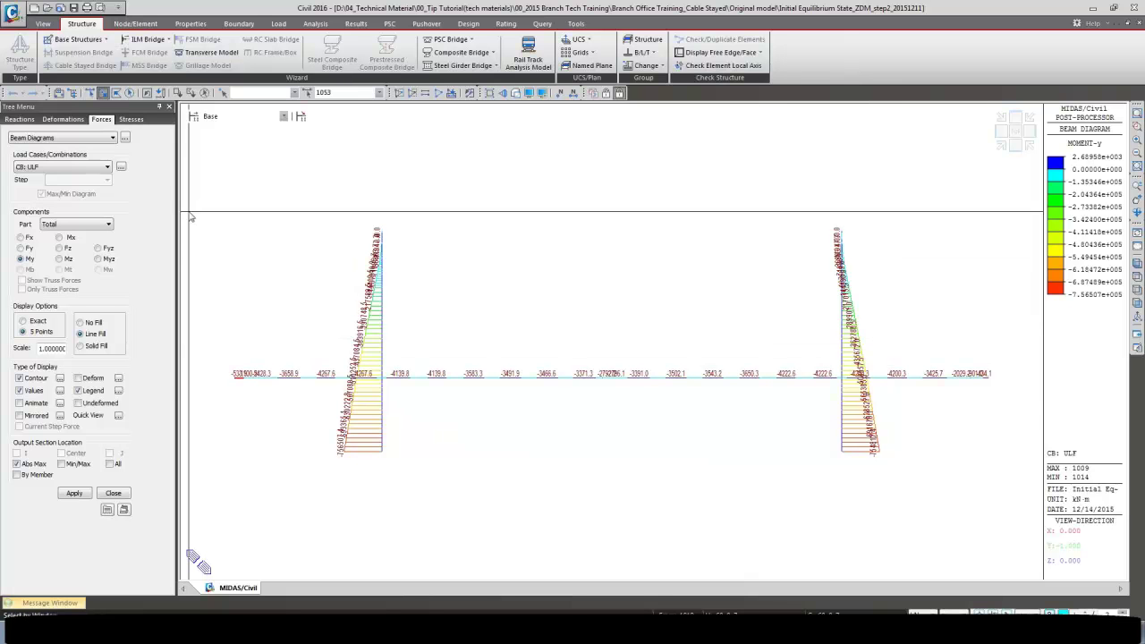
{"action": "left_click_drag", "start_coordinate": [224, 370], "coordinate": [1009, 390]}
{"action": "key", "text": "F2"}
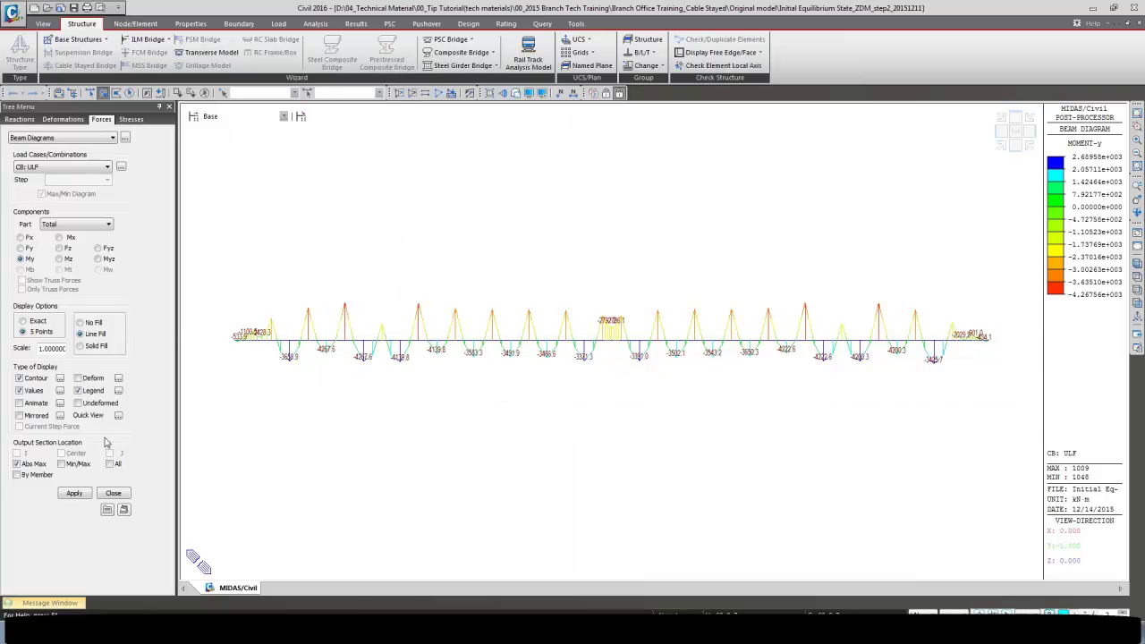
Step: Expand the supports and display the Type 1 [1111110] supports on the girder
{"action": "left_click", "coordinate": [114, 493]}
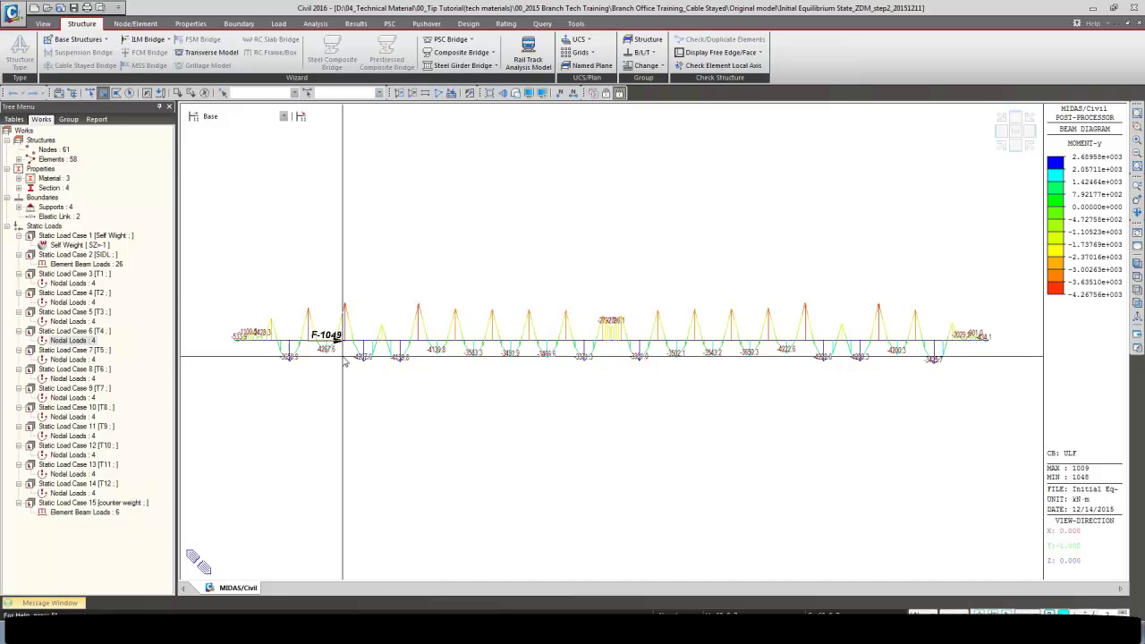
{"action": "double_click", "coordinate": [41, 208]}
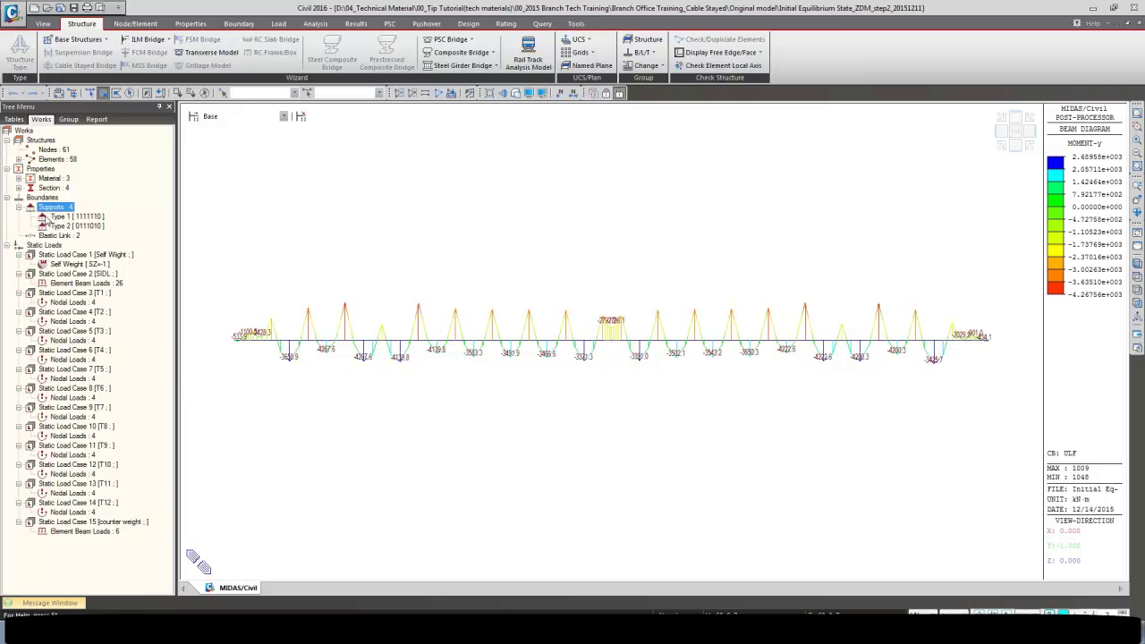
{"action": "left_click", "coordinate": [53, 217]}
{"action": "right_click", "coordinate": [47, 217]}
{"action": "left_click", "coordinate": [79, 374]}
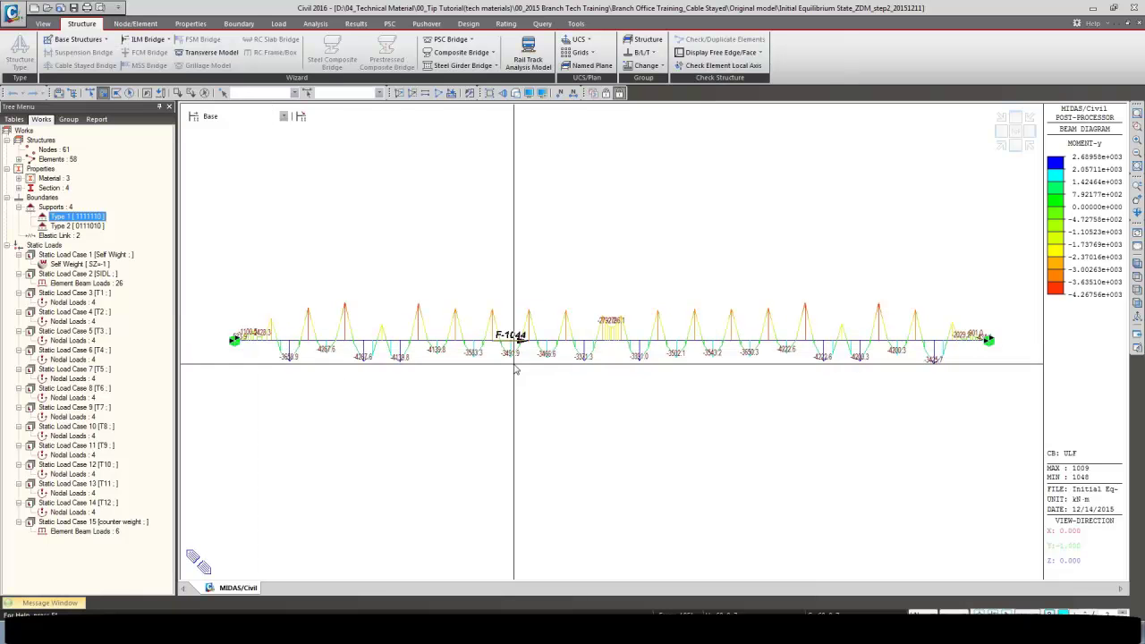
Step: Redraw the girder's ULF My beam diagram with solid fill
{"action": "left_click", "coordinate": [73, 93]}
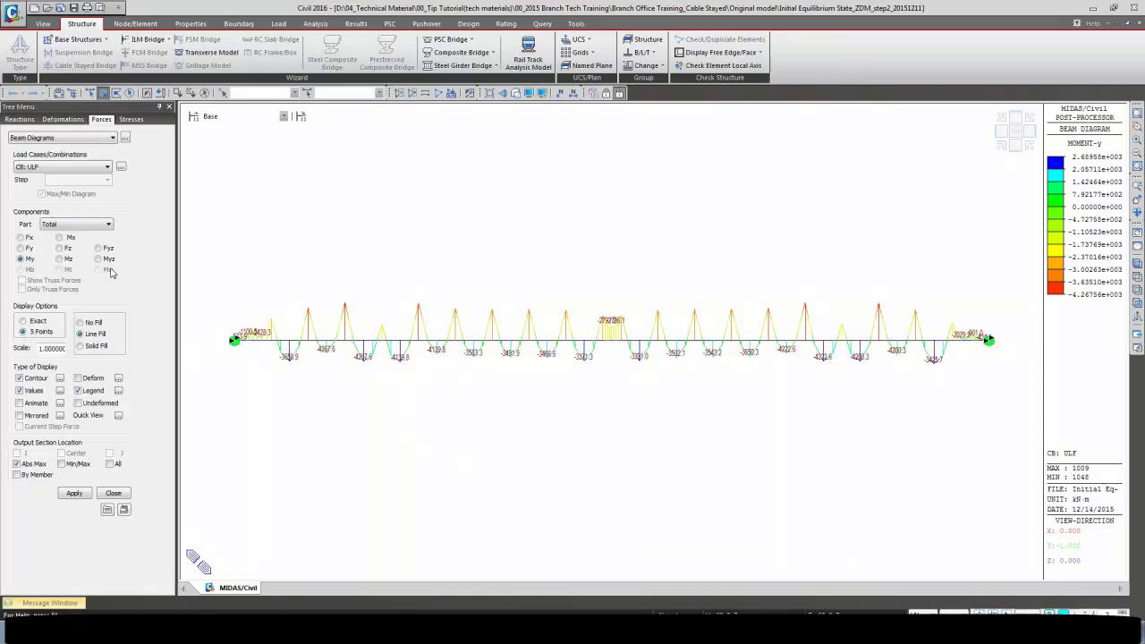
{"action": "left_click", "coordinate": [80, 346]}
{"action": "left_click", "coordinate": [74, 493]}
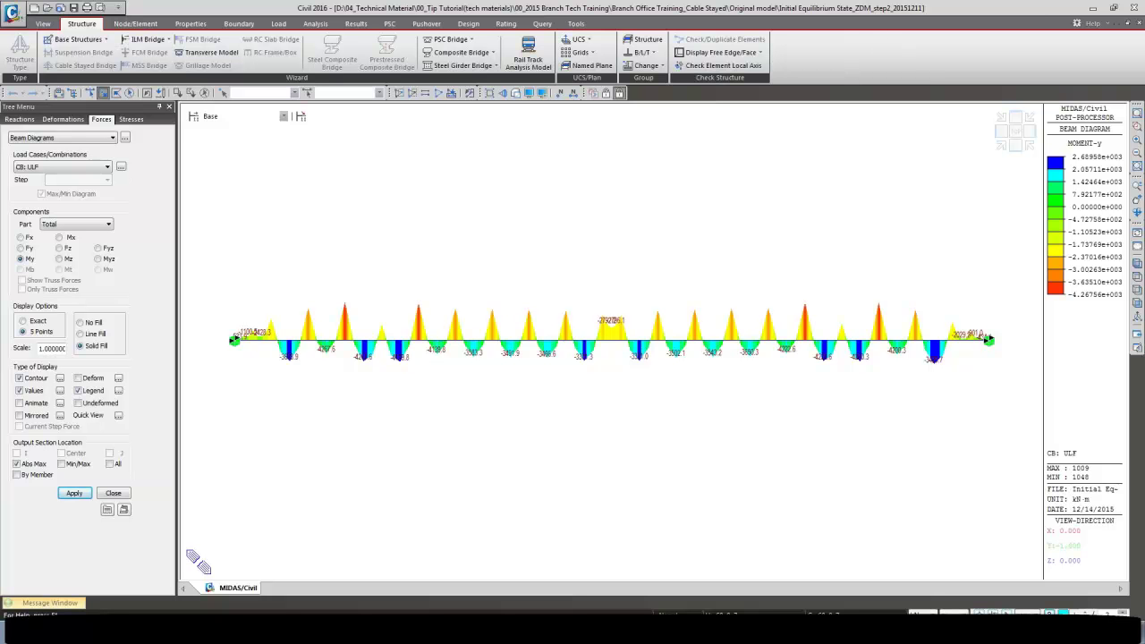
Step: Switch to the step4 model, expand all static loads and display the T1 pretension loads
{"action": "left_click", "coordinate": [438, 93]}
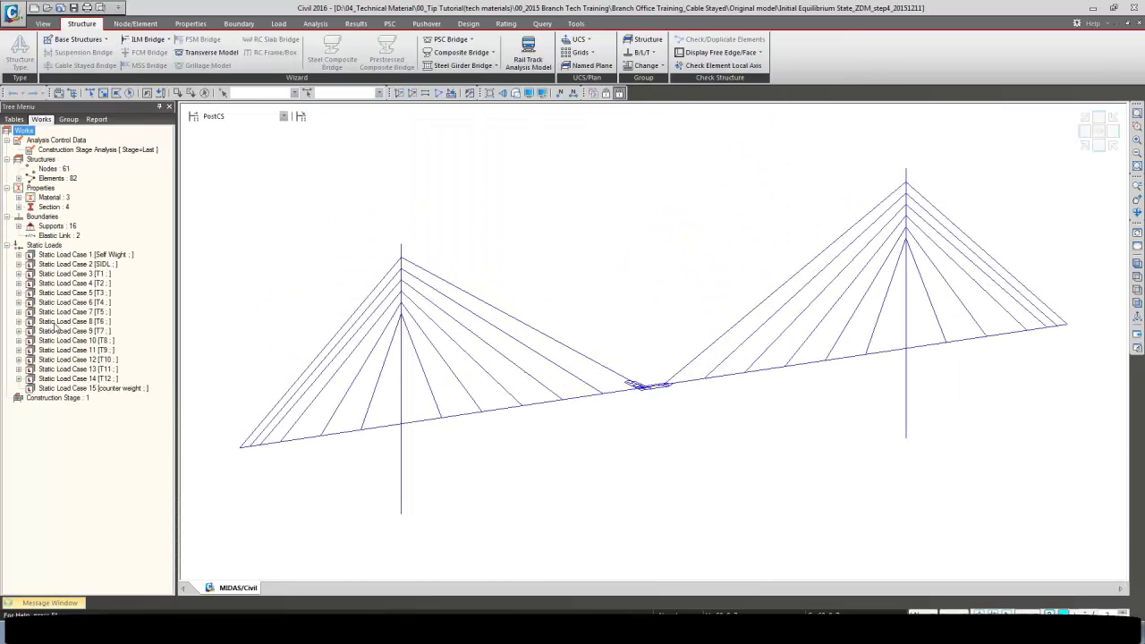
{"action": "right_click", "coordinate": [47, 247]}
{"action": "left_click", "coordinate": [76, 257]}
{"action": "right_click", "coordinate": [77, 304]}
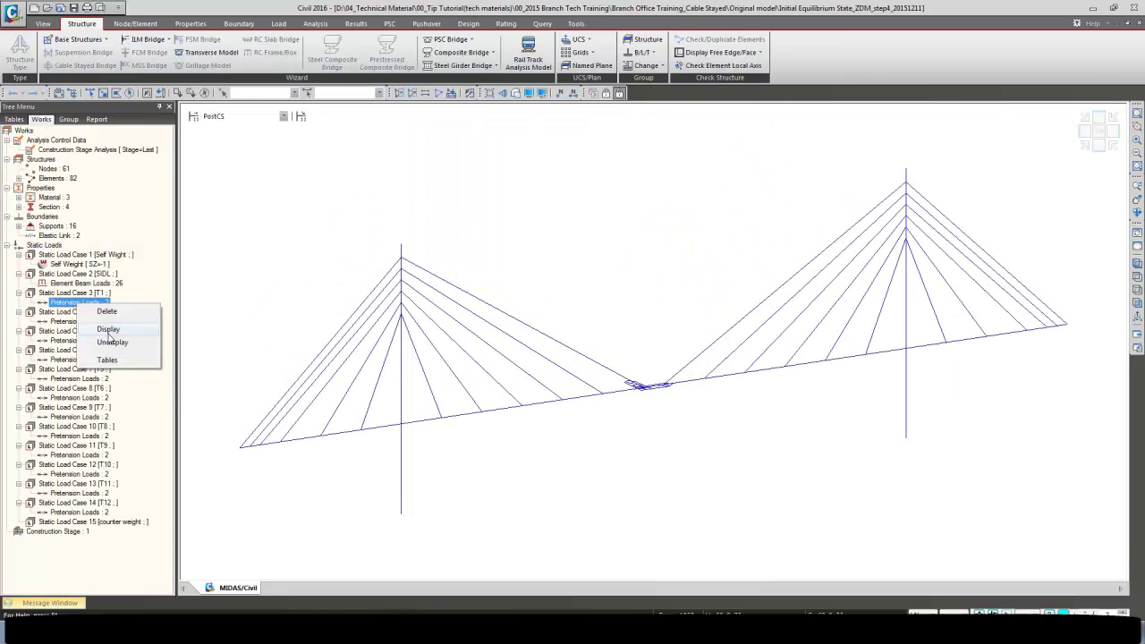
{"action": "left_click", "coordinate": [111, 340]}
Step: Display the T2 pretension loads, select those of T3, and show the bridge in front view
{"action": "right_click", "coordinate": [88, 321]}
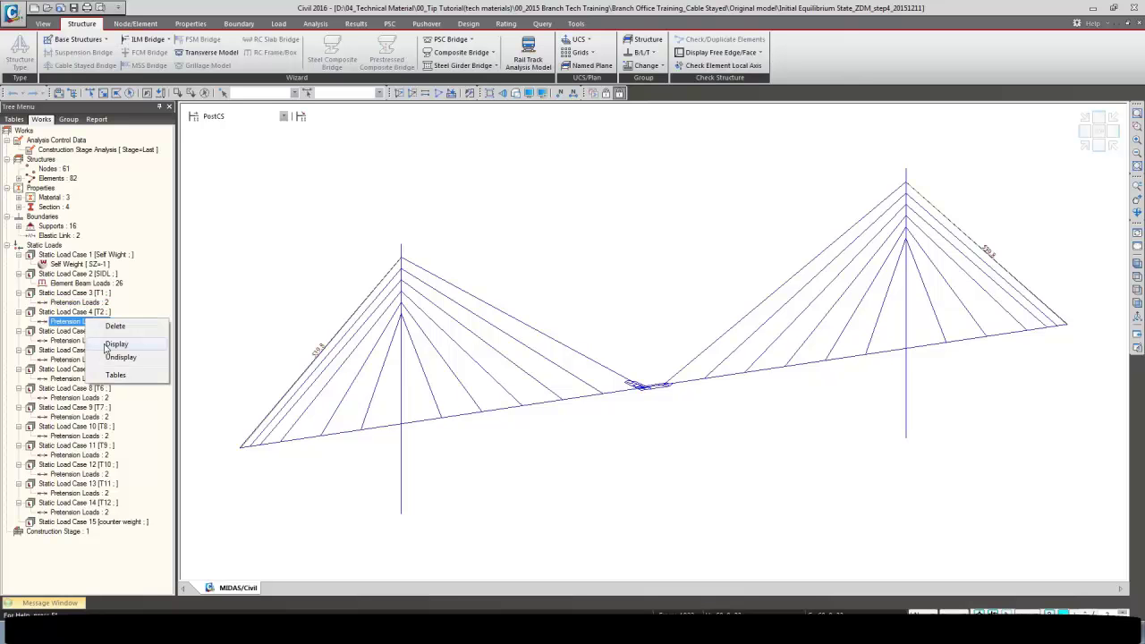
{"action": "left_click", "coordinate": [107, 356]}
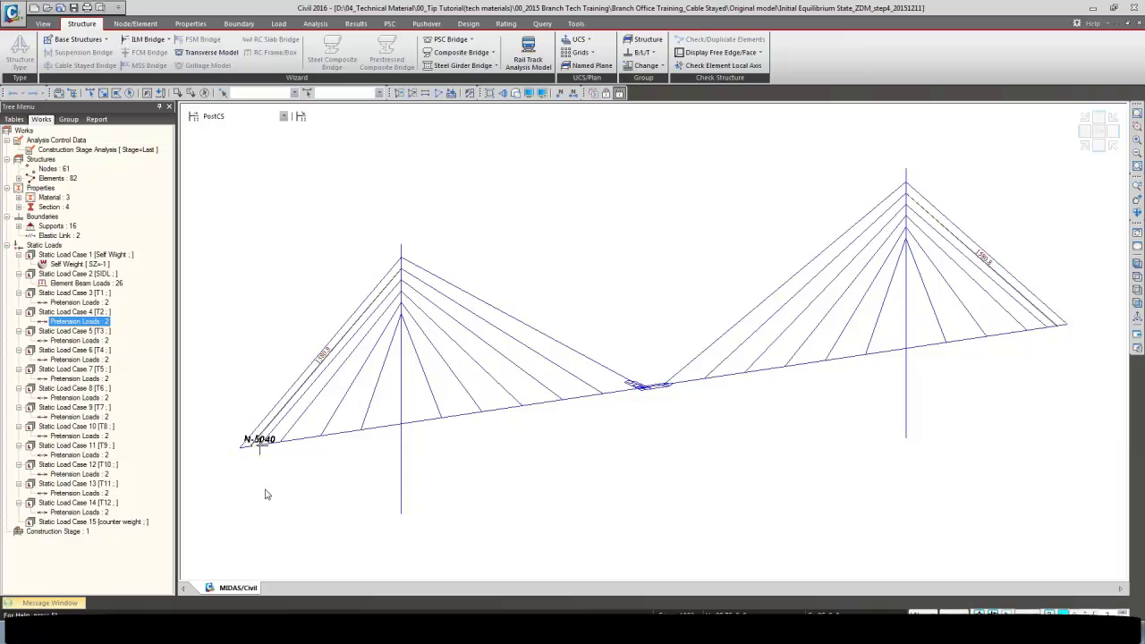
{"action": "left_click", "coordinate": [74, 340]}
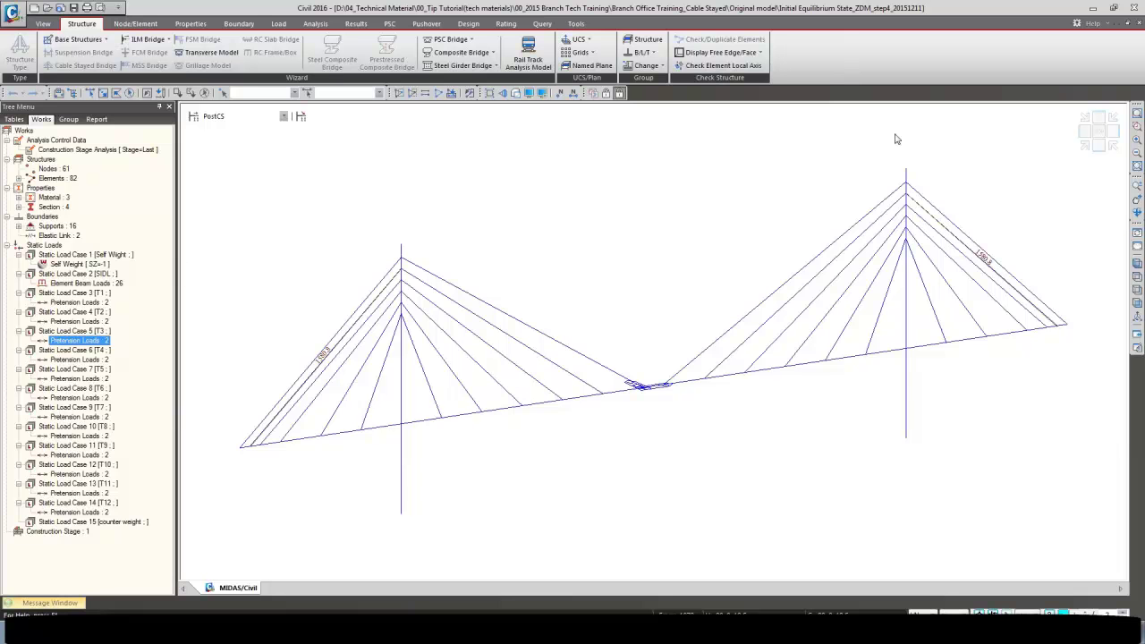
{"action": "left_click", "coordinate": [1138, 304]}
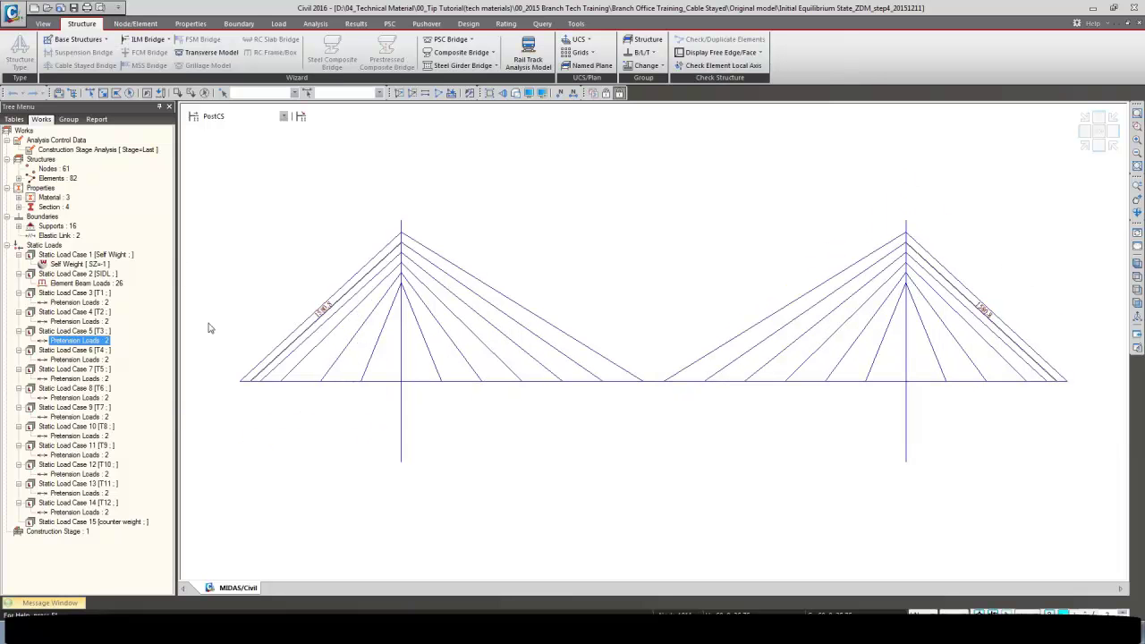
Step: Expand the supports of the step4 model and display the Type 3 [1000000] supports on the bridge
{"action": "left_click", "coordinate": [41, 227]}
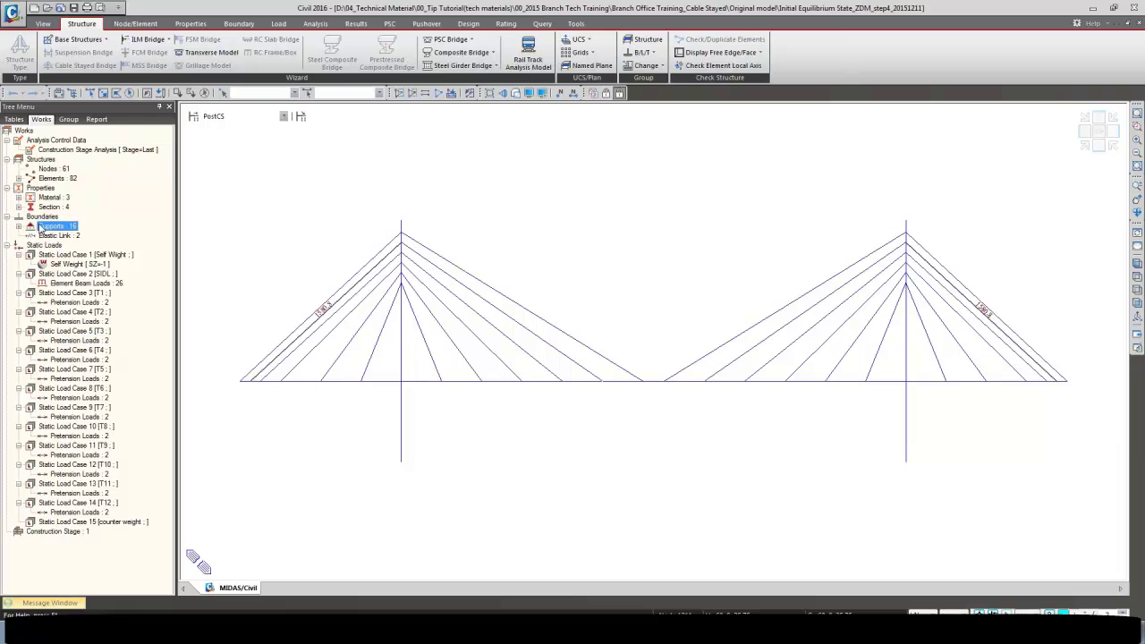
{"action": "double_click", "coordinate": [40, 228]}
{"action": "right_click", "coordinate": [67, 244]}
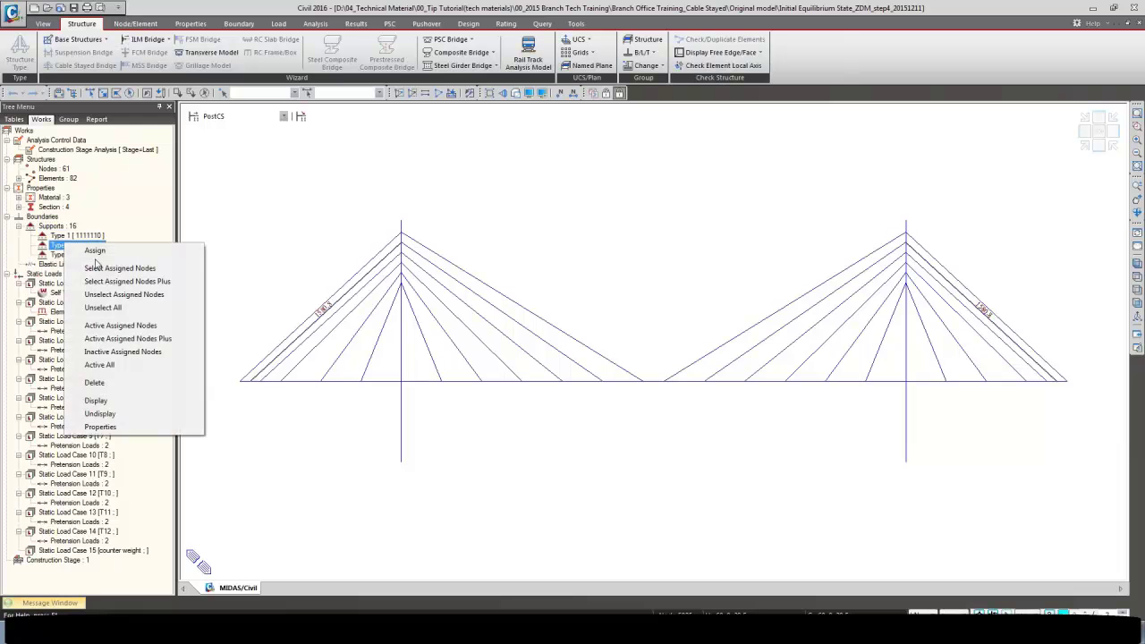
{"action": "right_click", "coordinate": [60, 255]}
{"action": "left_click", "coordinate": [93, 416]}
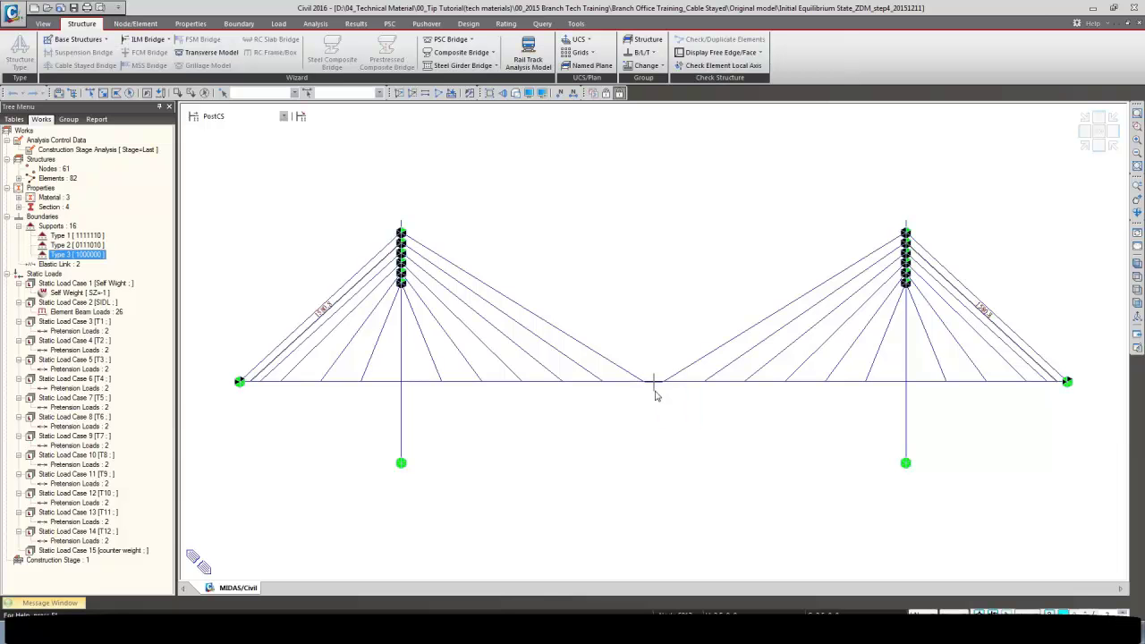
{"action": "left_click", "coordinate": [578, 146]}
{"action": "right_click", "coordinate": [577, 146]}
{"action": "key", "text": "Escape"}
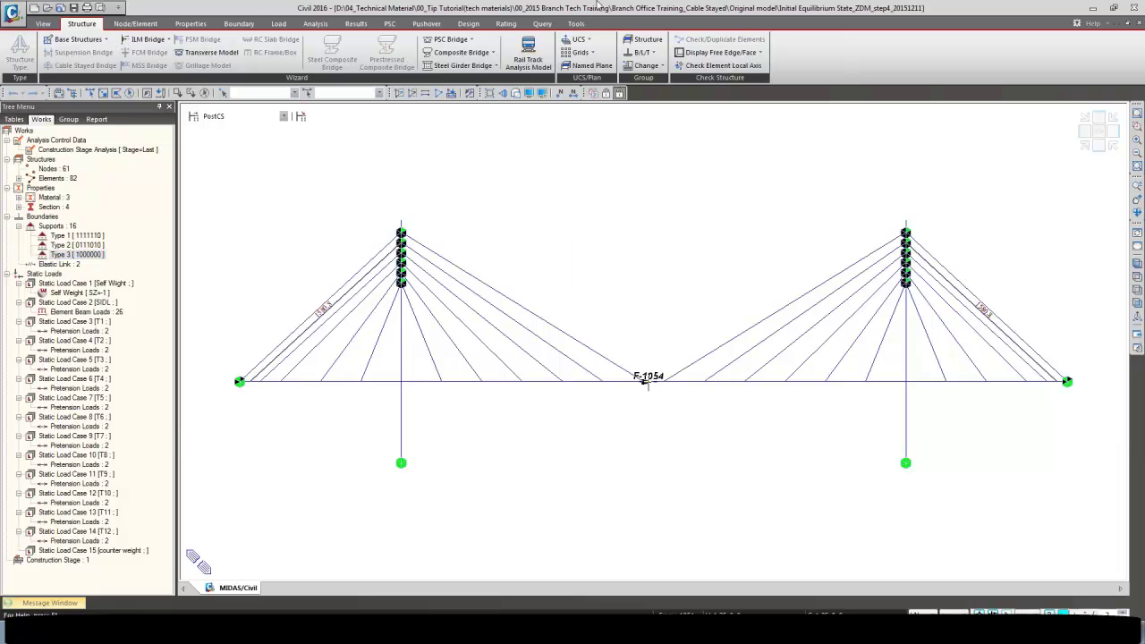
Step: Show the DZ displacement contour for CB: ULF with values and legend, and inspect the girder displacements around midspan
{"action": "right_click", "coordinate": [533, 214]}
{"action": "mouse_move", "coordinate": [559, 232]}
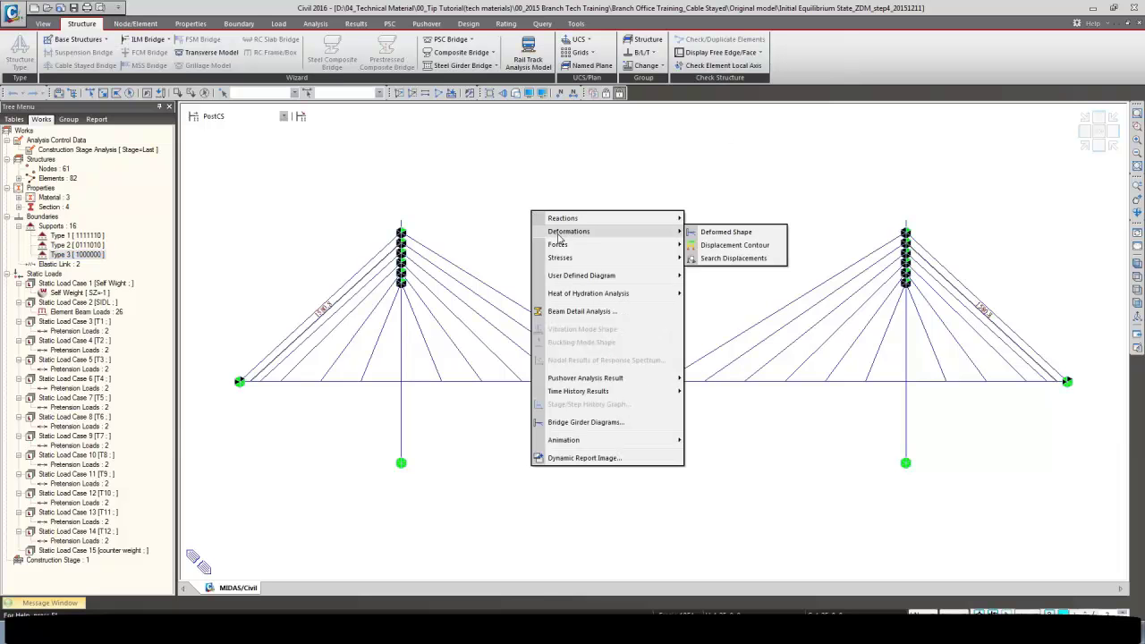
{"action": "left_click", "coordinate": [729, 245]}
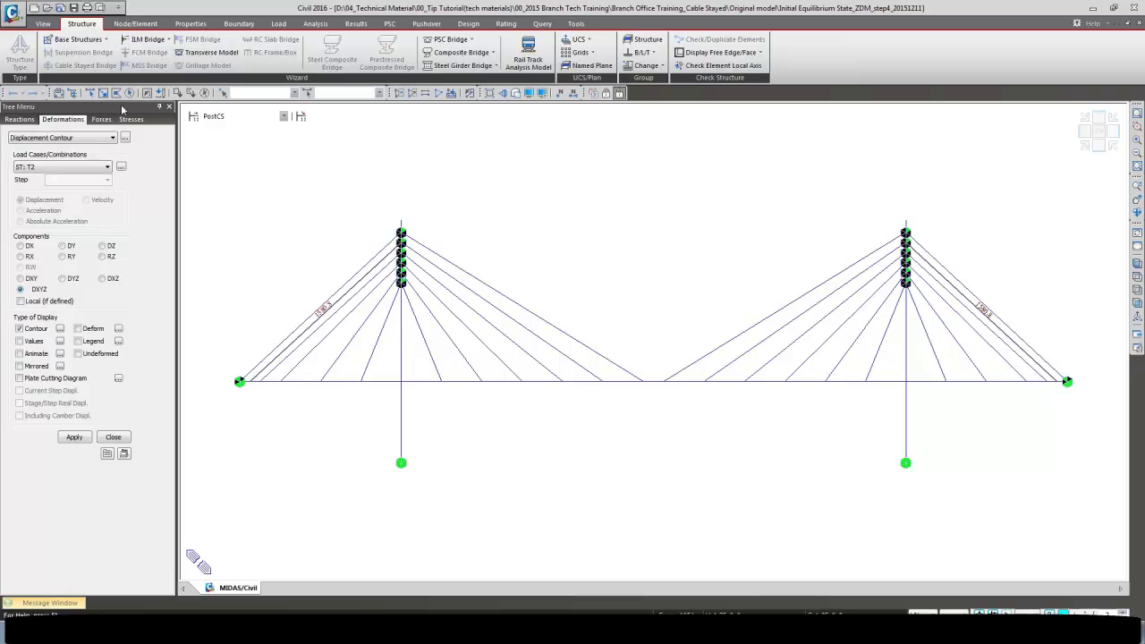
{"action": "left_click", "coordinate": [89, 165]}
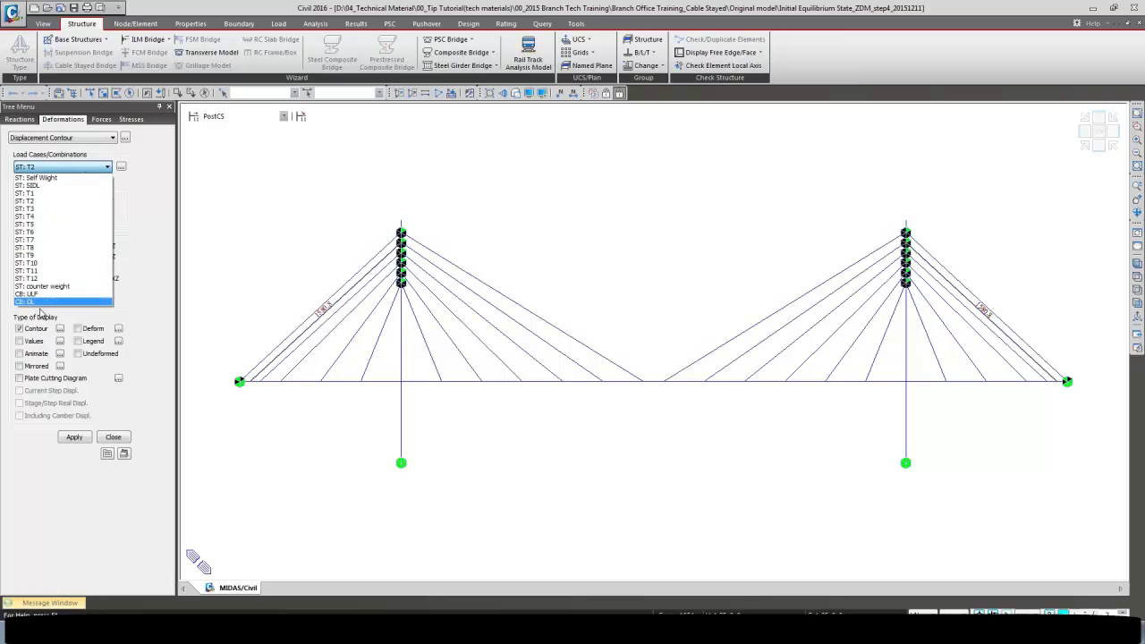
{"action": "left_click", "coordinate": [39, 295]}
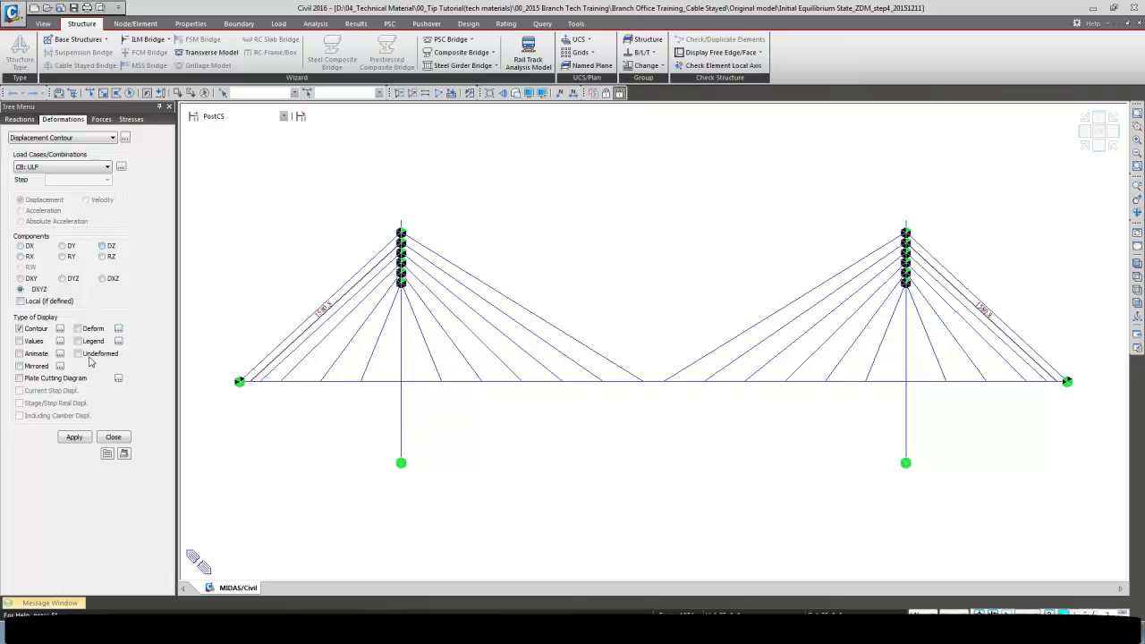
{"action": "left_click", "coordinate": [31, 345]}
{"action": "left_click", "coordinate": [68, 439]}
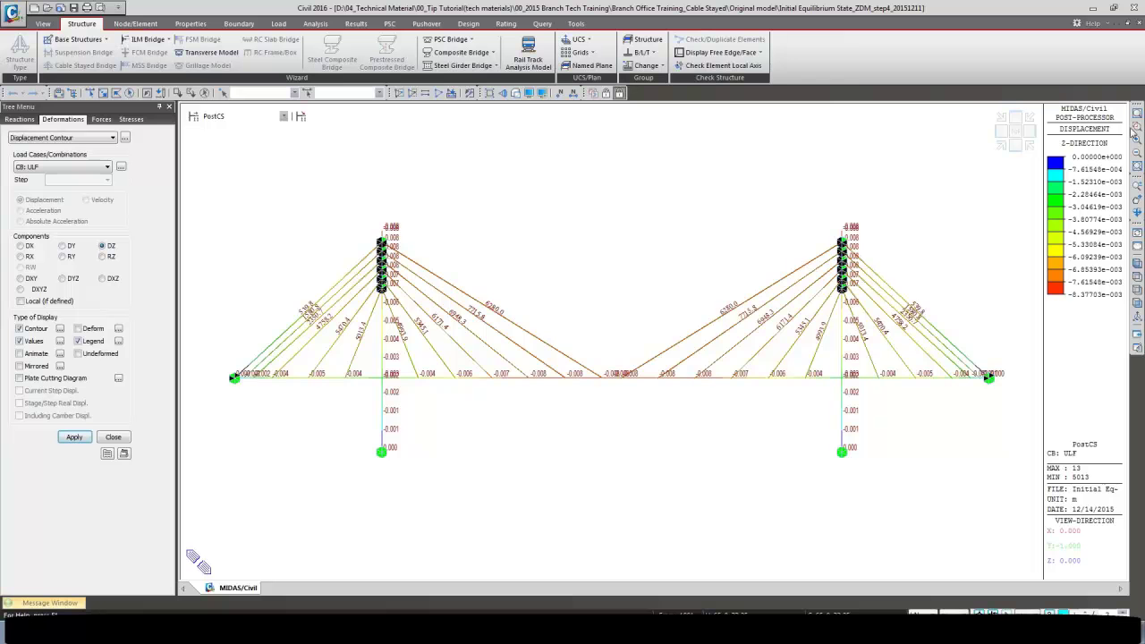
{"action": "left_click_drag", "start_coordinate": [435, 334], "coordinate": [816, 422]}
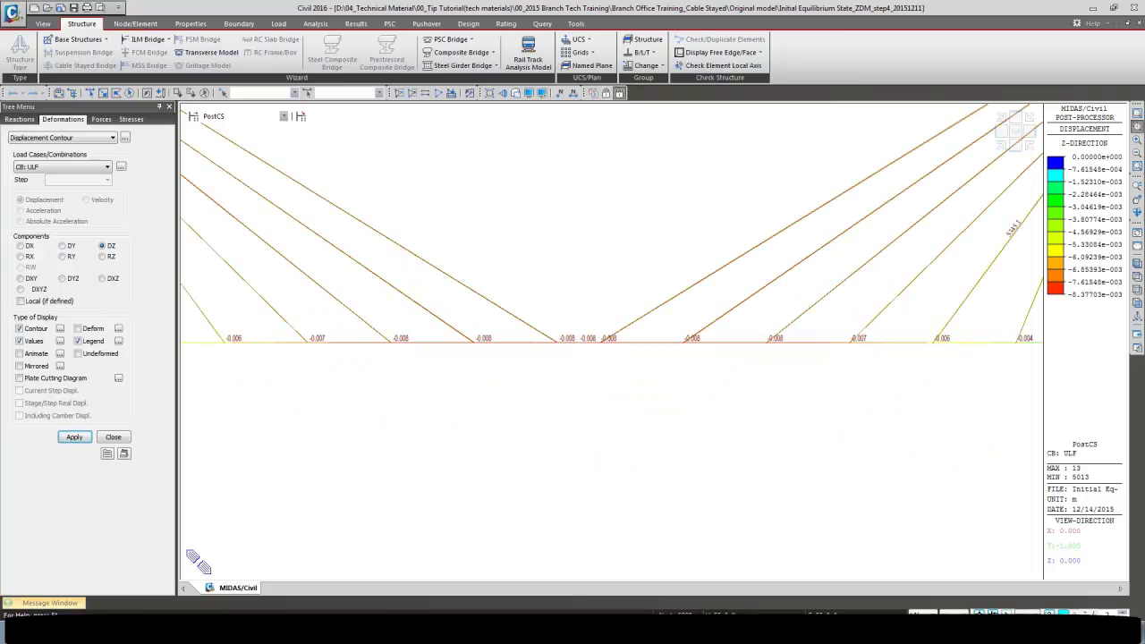
{"action": "scroll", "coordinate": [643, 404], "scroll_direction": "down", "scroll_amount": 3}
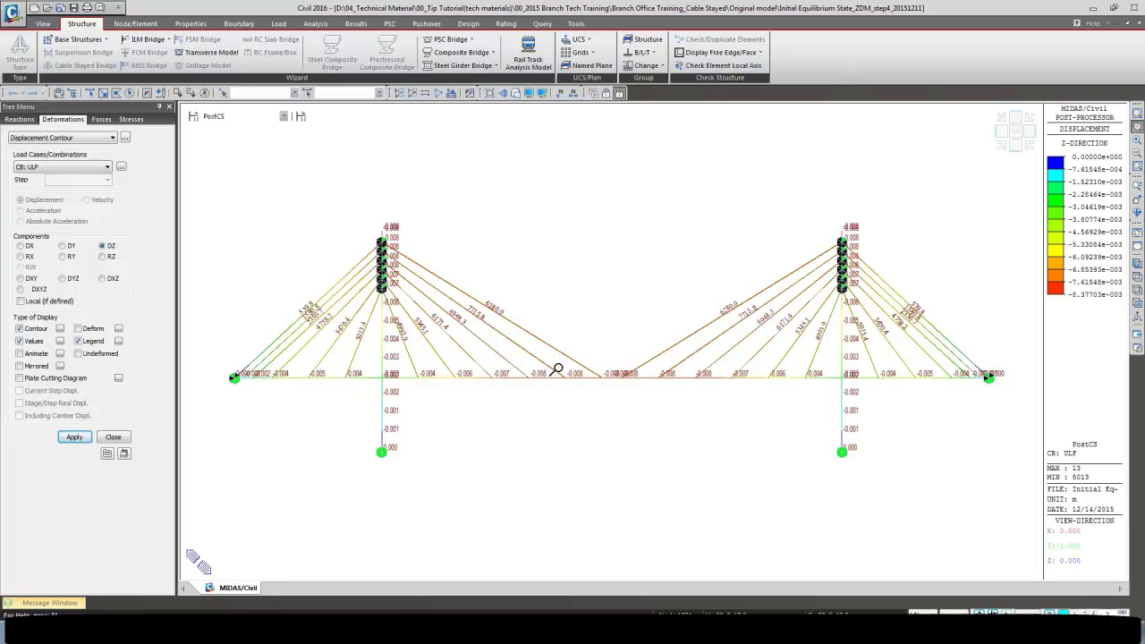
{"action": "left_click_drag", "start_coordinate": [506, 344], "coordinate": [715, 411]}
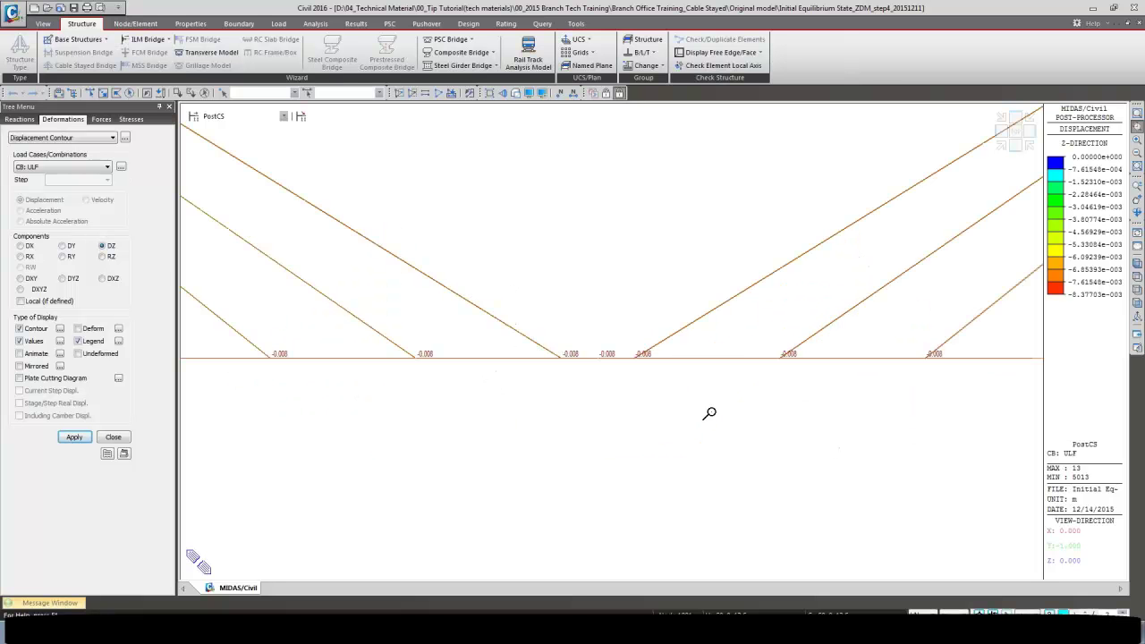
Step: Switch to the step5 model, expand its supports, display the Type 1 [1111110] supports and show the bridge in front view
{"action": "left_click", "coordinate": [1139, 307]}
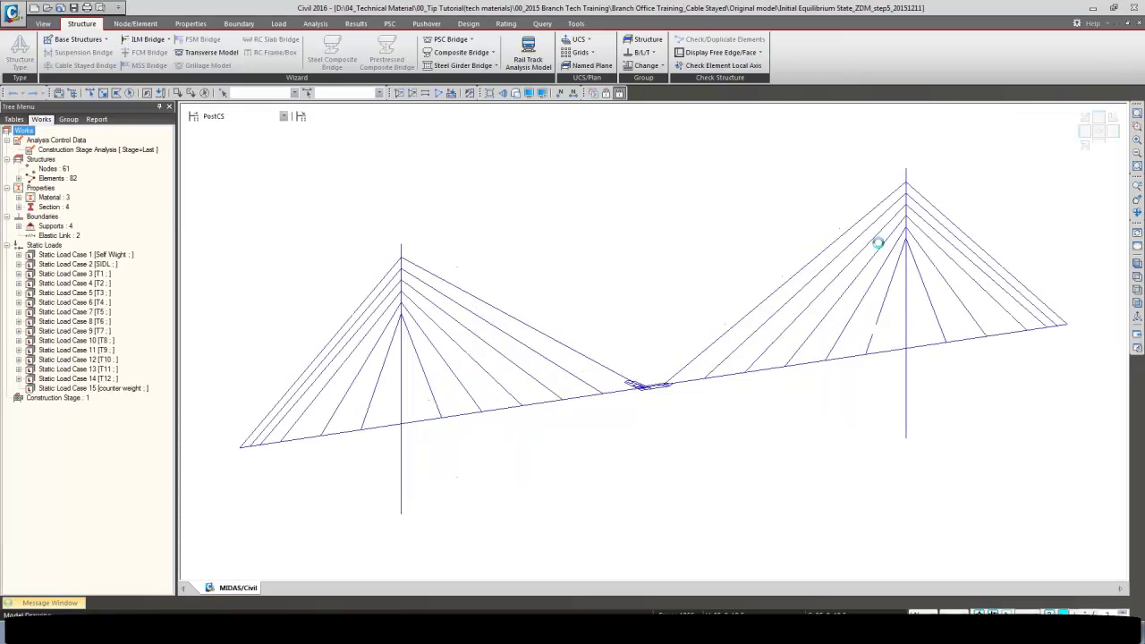
{"action": "double_click", "coordinate": [56, 226]}
{"action": "right_click", "coordinate": [59, 237]}
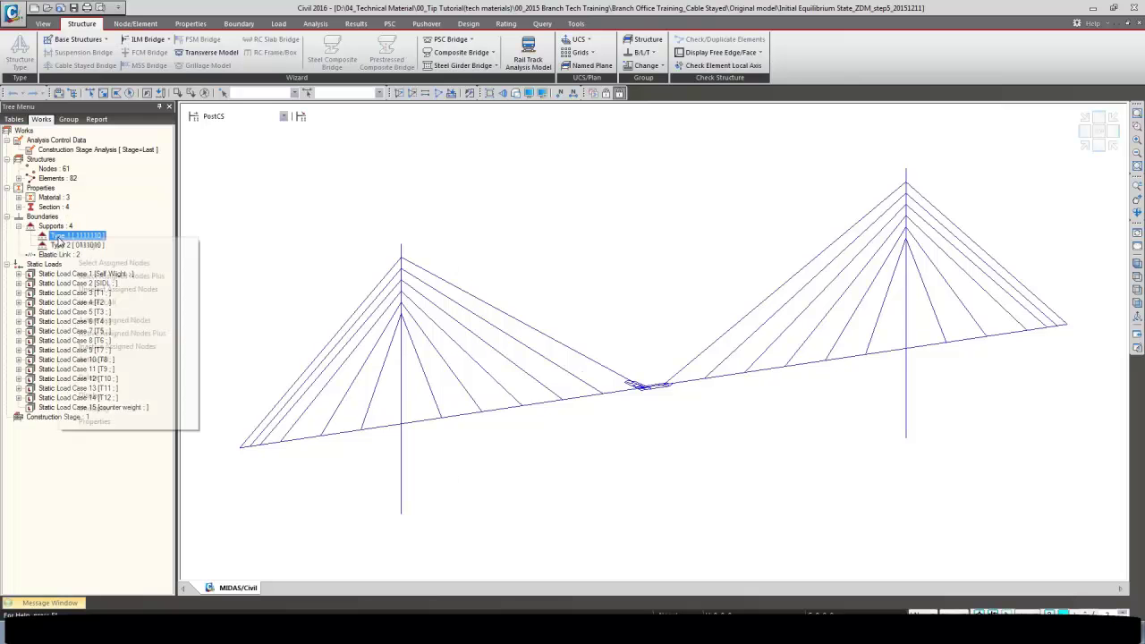
{"action": "left_click", "coordinate": [92, 396]}
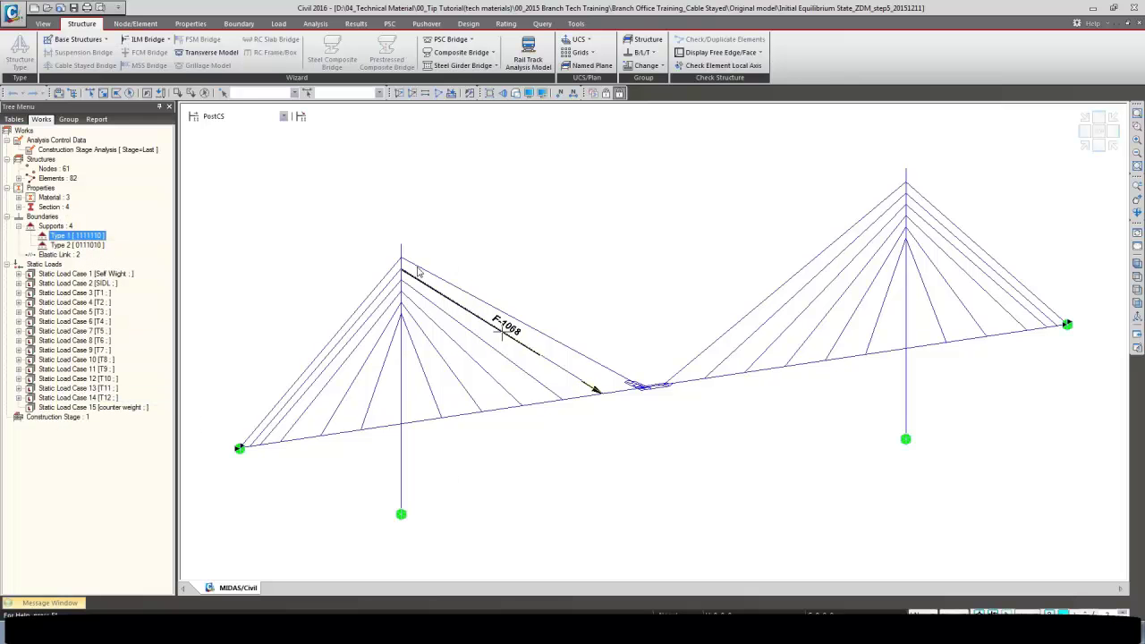
{"action": "left_click", "coordinate": [1138, 305]}
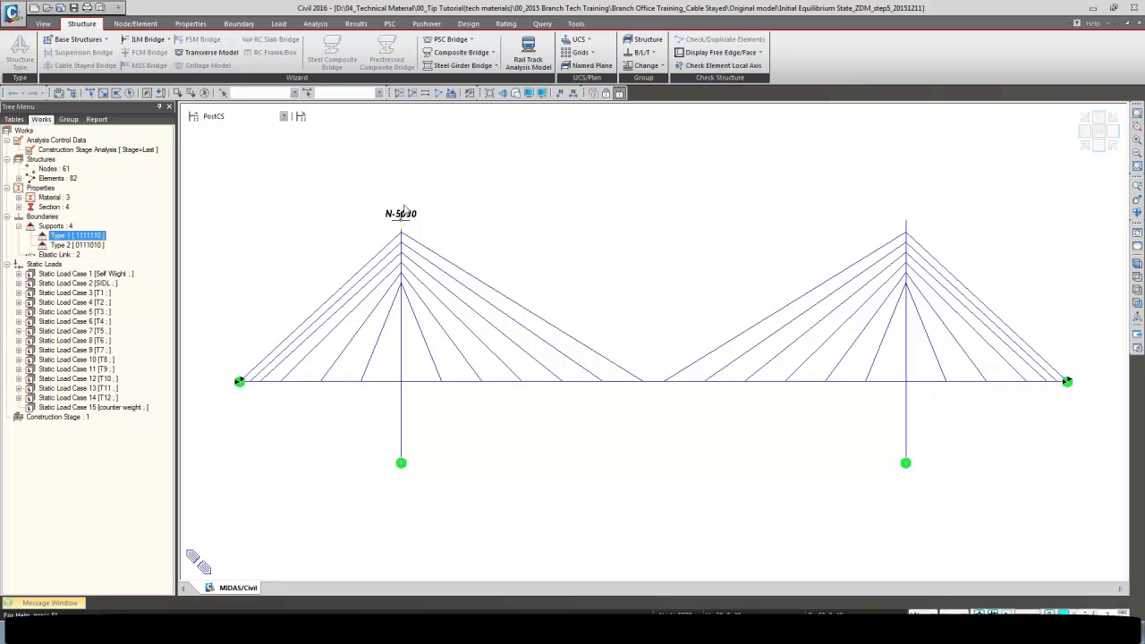
Step: Show the resultant DXYZ displacement contour for CB: ULF in the step5 model with values and legend
{"action": "right_click", "coordinate": [549, 129]}
{"action": "mouse_move", "coordinate": [587, 150]}
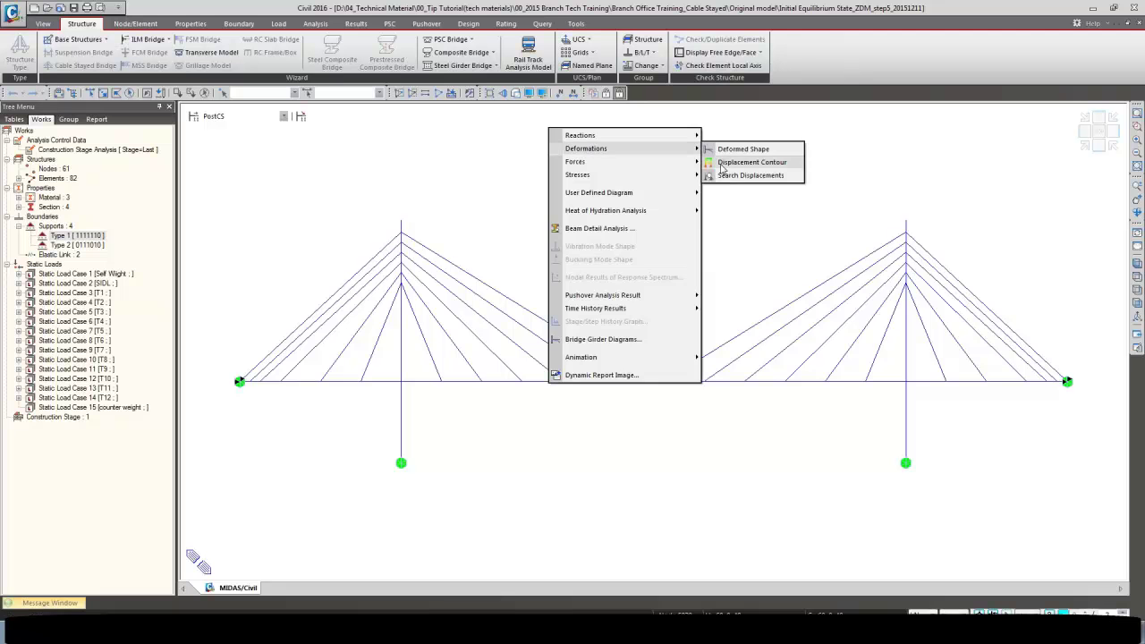
{"action": "left_click", "coordinate": [749, 162]}
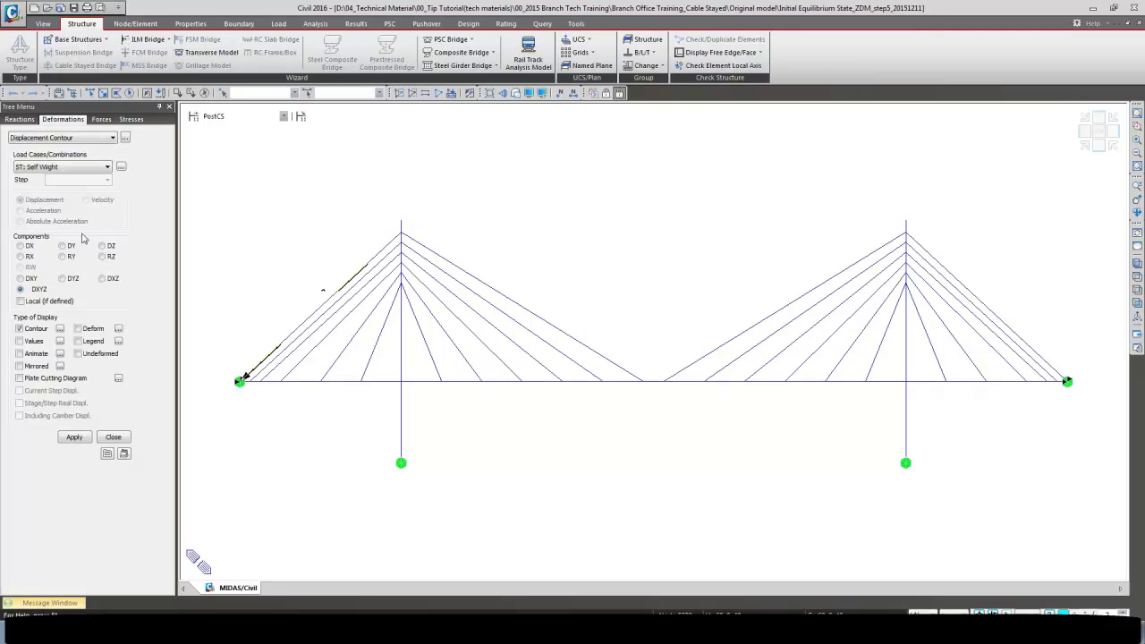
{"action": "left_click", "coordinate": [61, 167]}
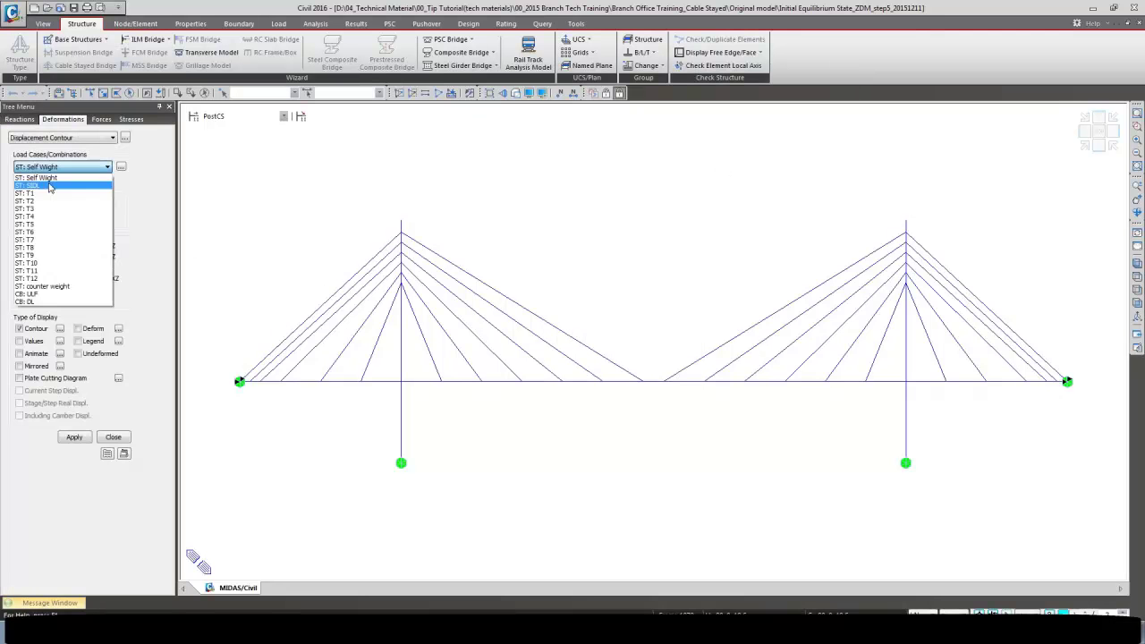
{"action": "left_click", "coordinate": [47, 297]}
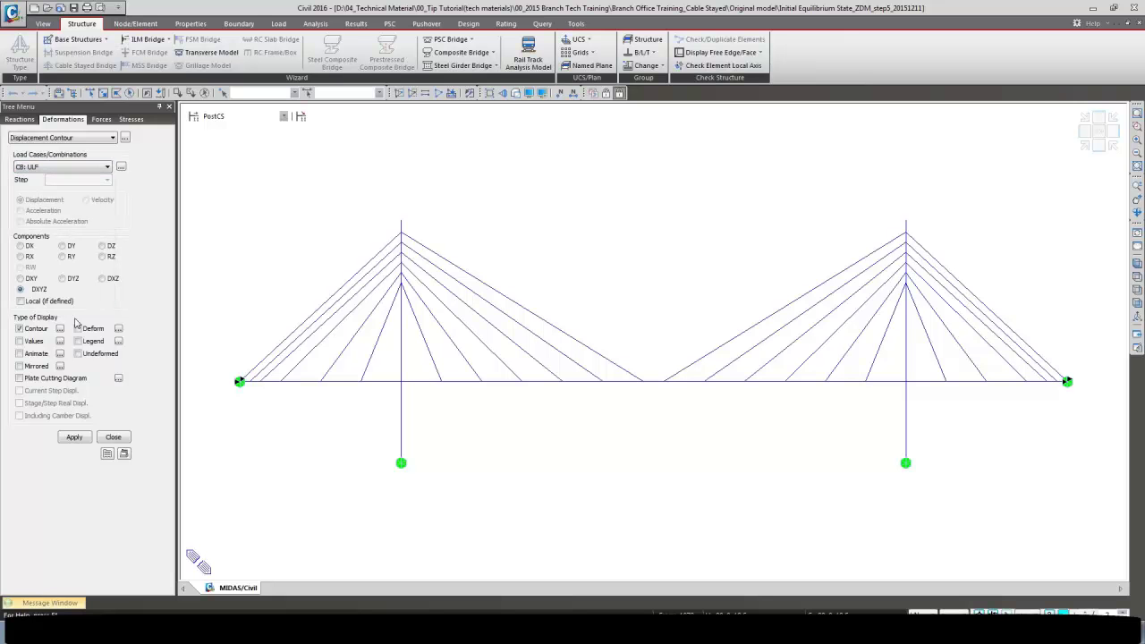
{"action": "left_click", "coordinate": [90, 341]}
{"action": "left_click", "coordinate": [35, 341]}
{"action": "left_click", "coordinate": [74, 437]}
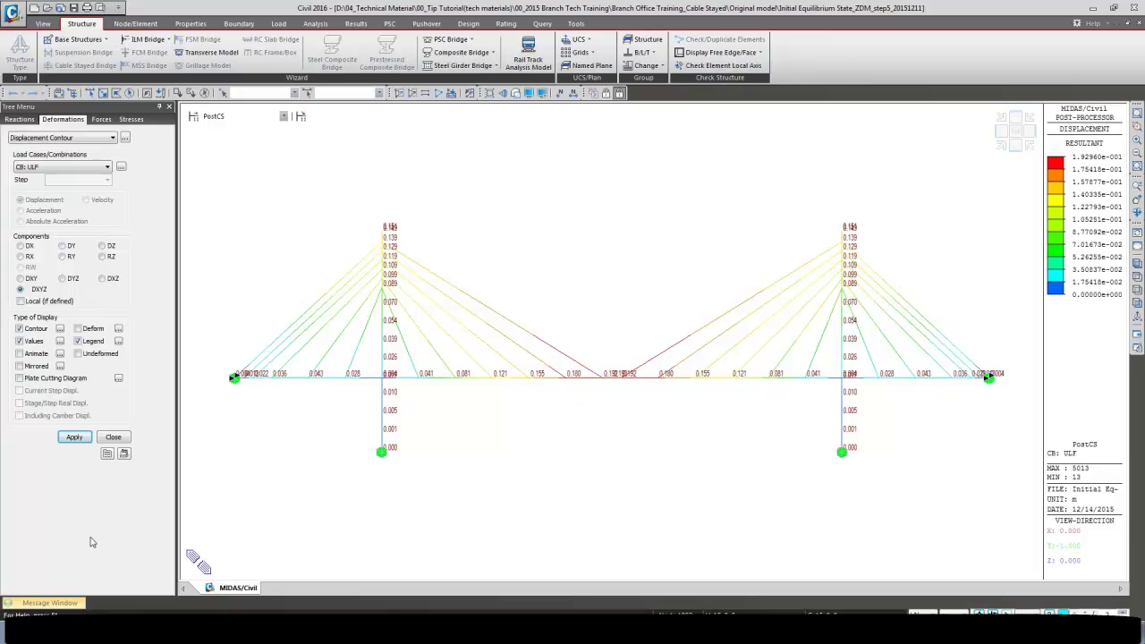
Step: Switch to the Midas training series_Cable Stayed-Part1 presentation in PowerPoint
{"action": "key", "text": "alt+Tab"}
{"action": "key", "text": "alt+Tab"}
{"action": "key", "text": "alt+Tab"}
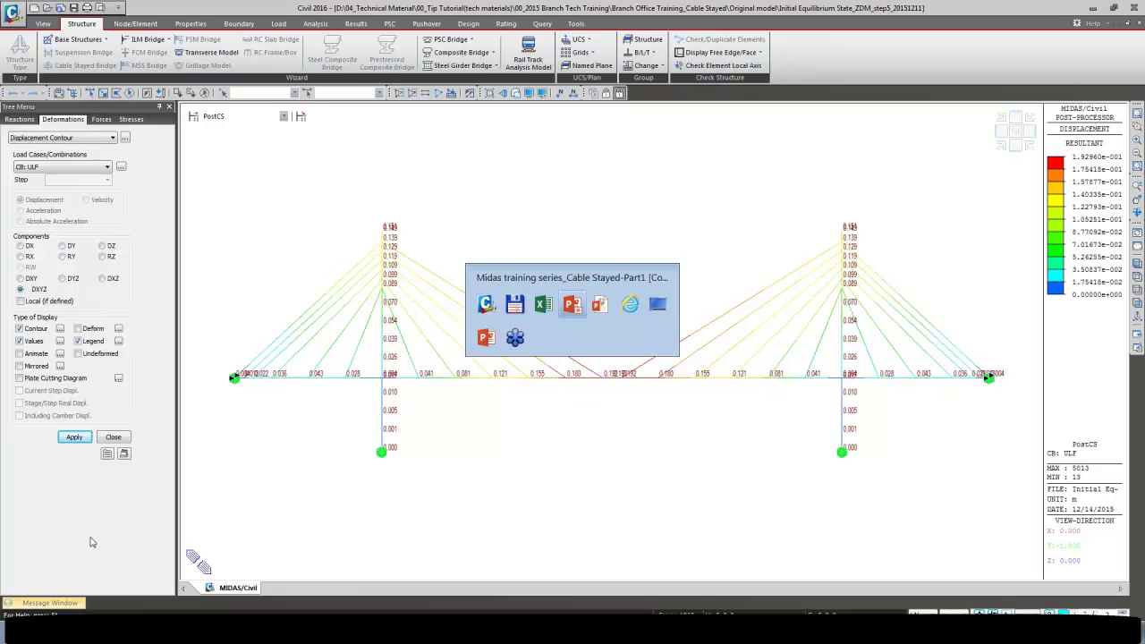
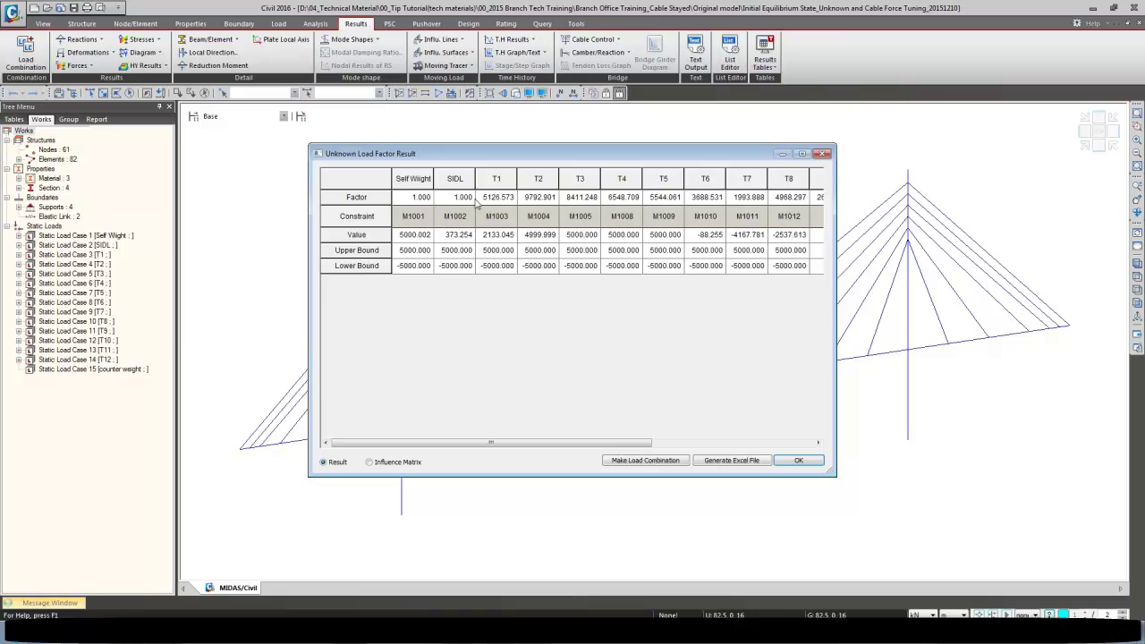
Step: Show the influence matrix of the unknown load factor result and export it to Excel, keeping the generated workbook open
{"action": "left_click", "coordinate": [385, 462]}
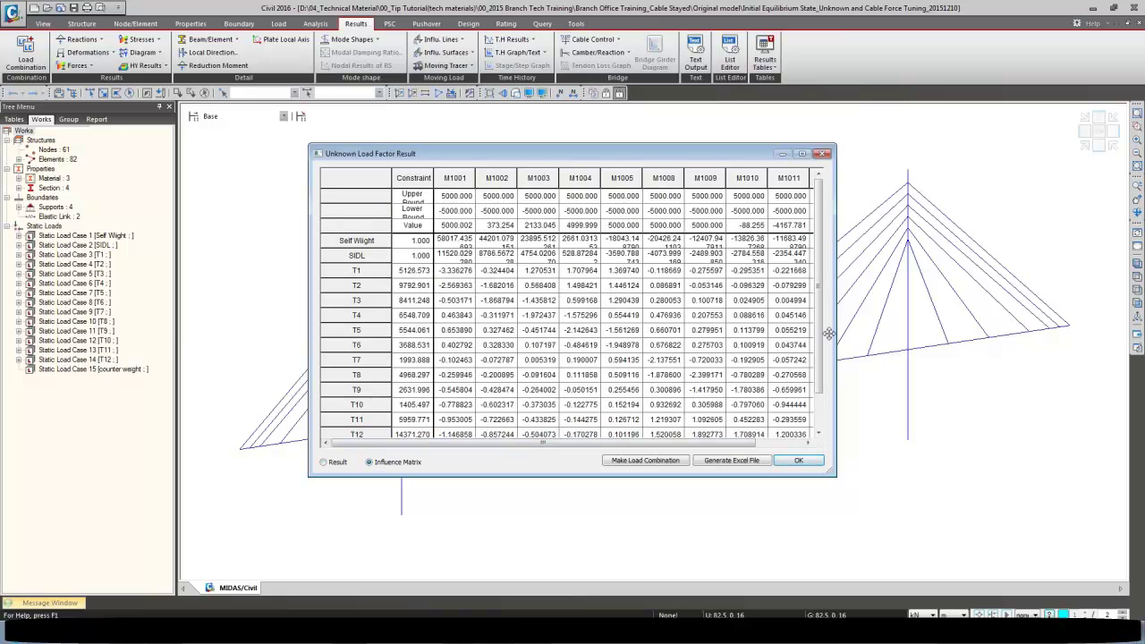
{"action": "left_click", "coordinate": [734, 461]}
{"action": "left_click", "coordinate": [516, 611]}
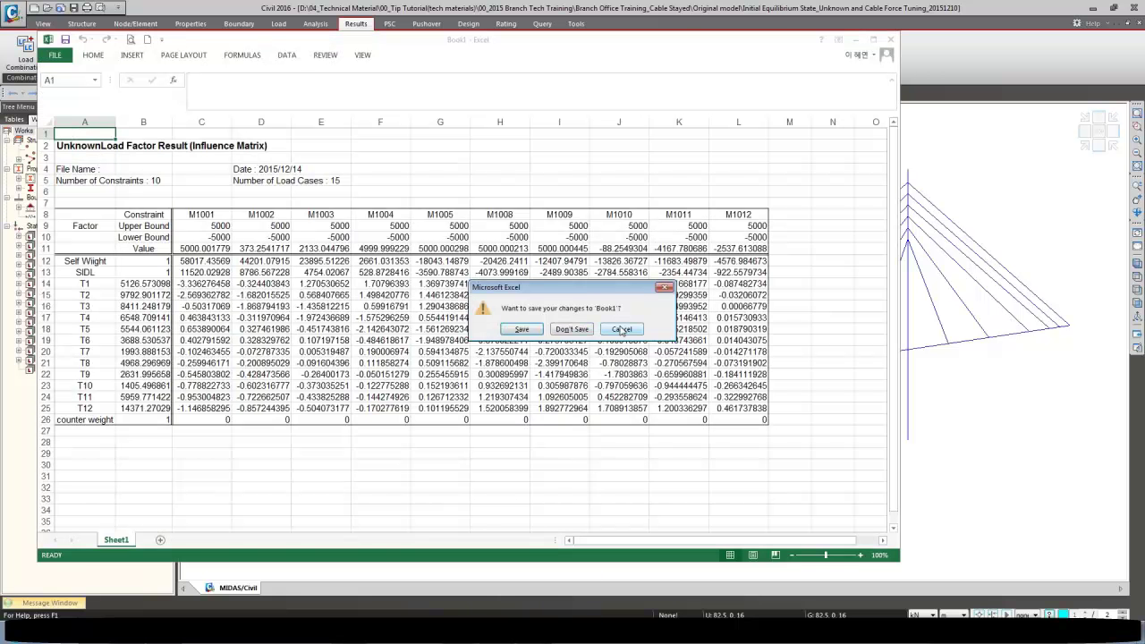
{"action": "left_click", "coordinate": [621, 330]}
{"action": "left_click", "coordinate": [329, 484]}
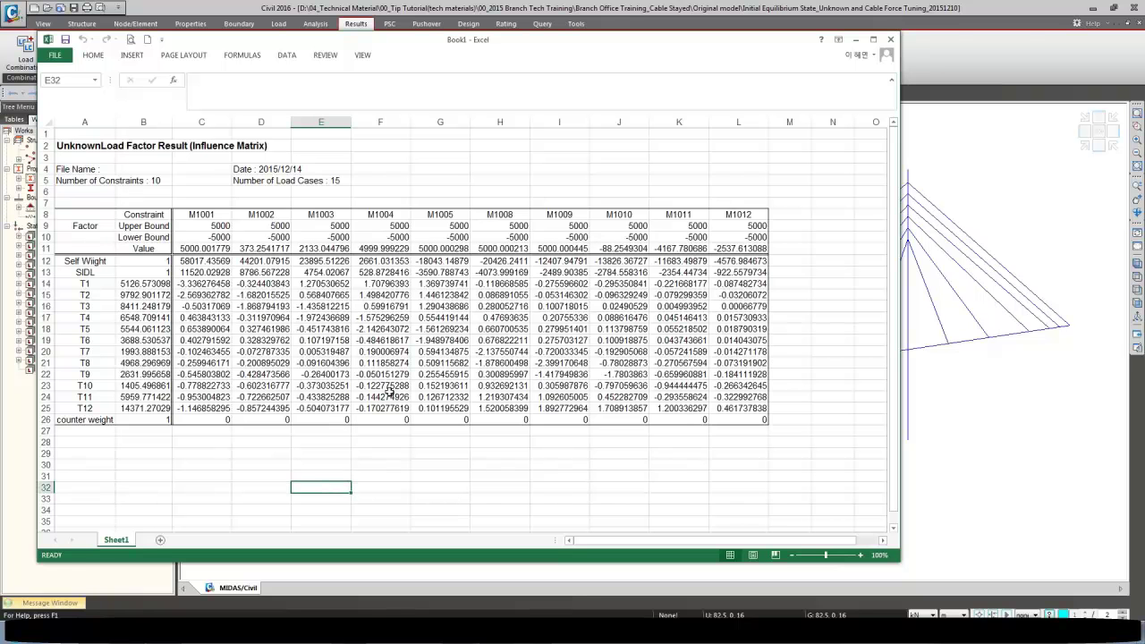
{"action": "left_click", "coordinate": [130, 482]}
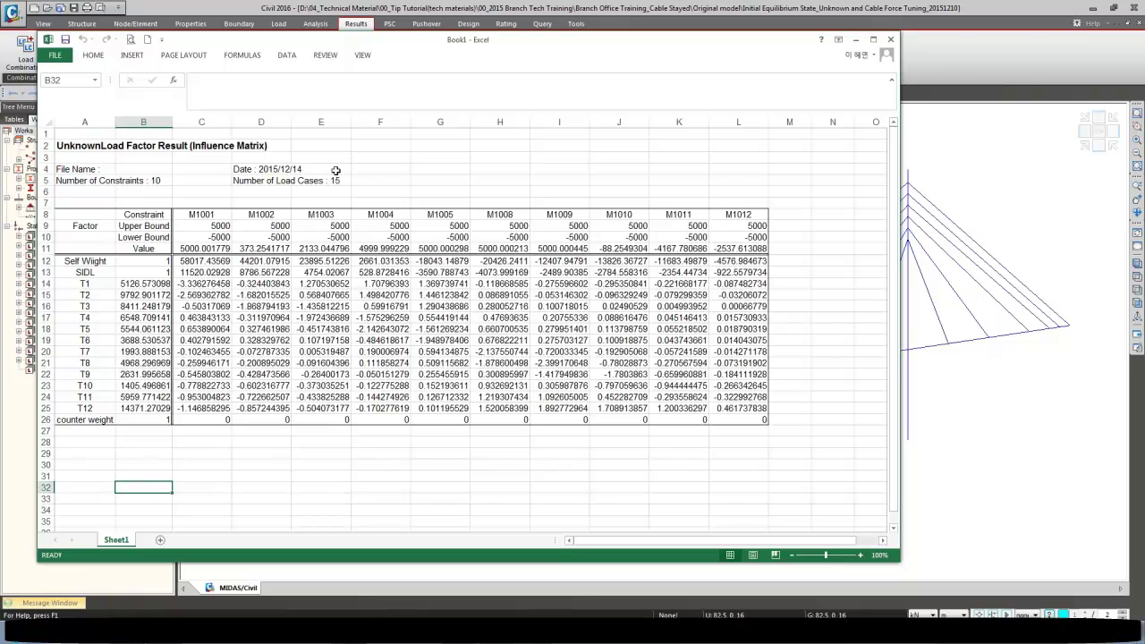
{"action": "left_click_drag", "start_coordinate": [405, 48], "coordinate": [555, 33]}
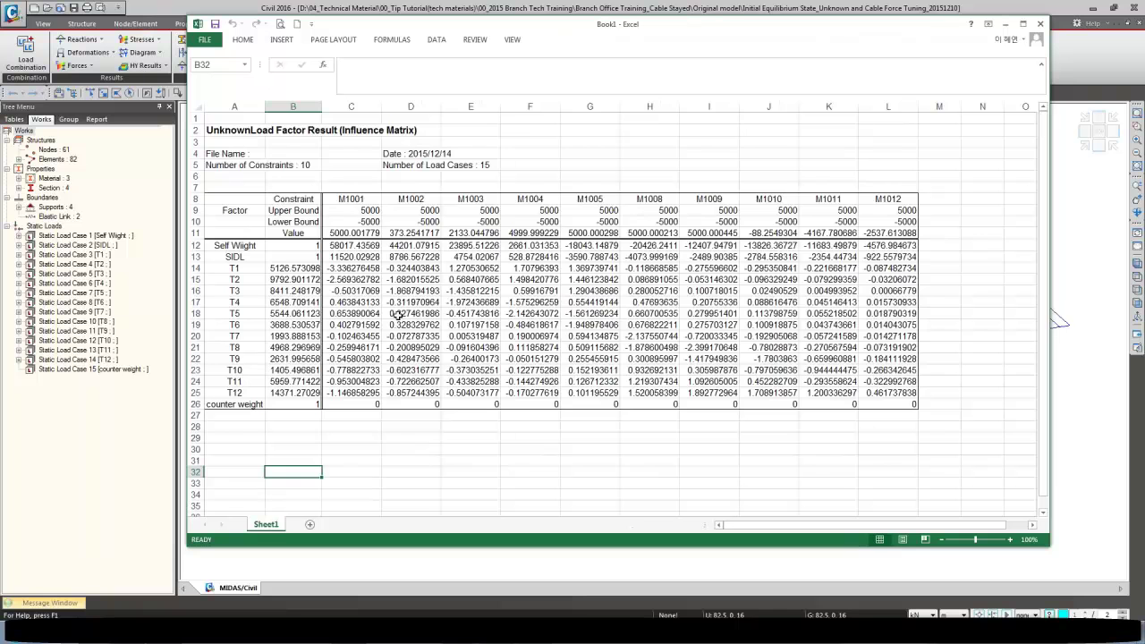
Step: Highlight the influence coefficients in C12:L26, and the load factors beside the M1001 coefficients, to examine how they pair up
{"action": "left_click", "coordinate": [460, 289]}
{"action": "left_click_drag", "start_coordinate": [356, 247], "coordinate": [358, 347]}
{"action": "left_click_drag", "start_coordinate": [393, 387], "coordinate": [895, 405]}
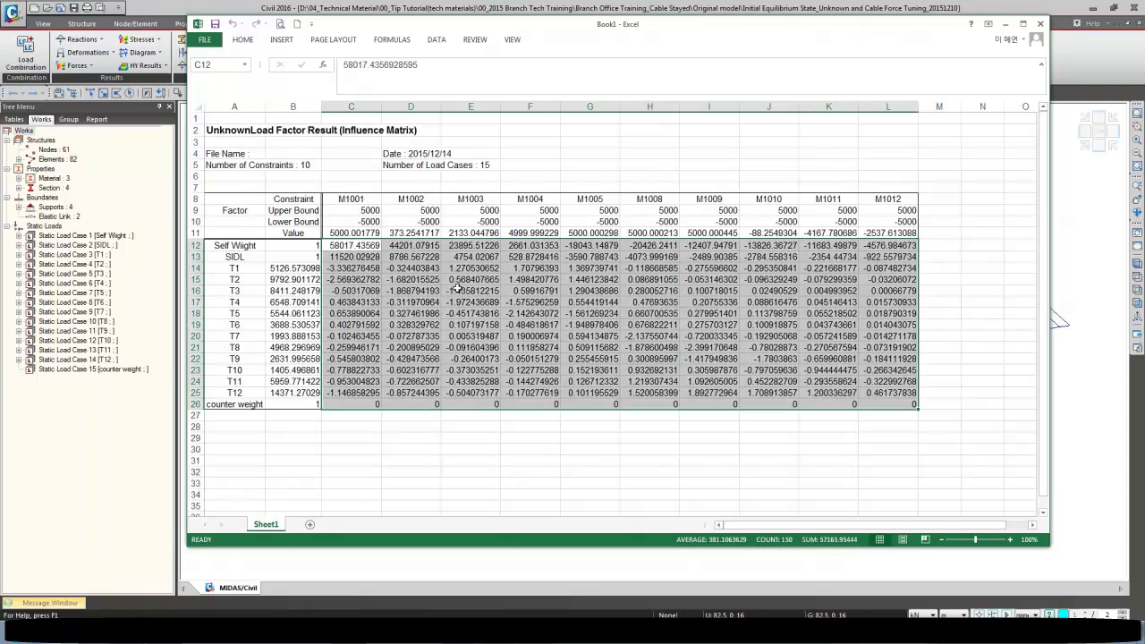
{"action": "left_click", "coordinate": [335, 245]}
{"action": "left_click_drag", "start_coordinate": [280, 246], "coordinate": [350, 394]}
{"action": "left_click", "coordinate": [363, 268]}
Step: Calculate the self-weight contribution to M1001 in cell C28 with the formula =+C12*B12
{"action": "left_click", "coordinate": [350, 426]}
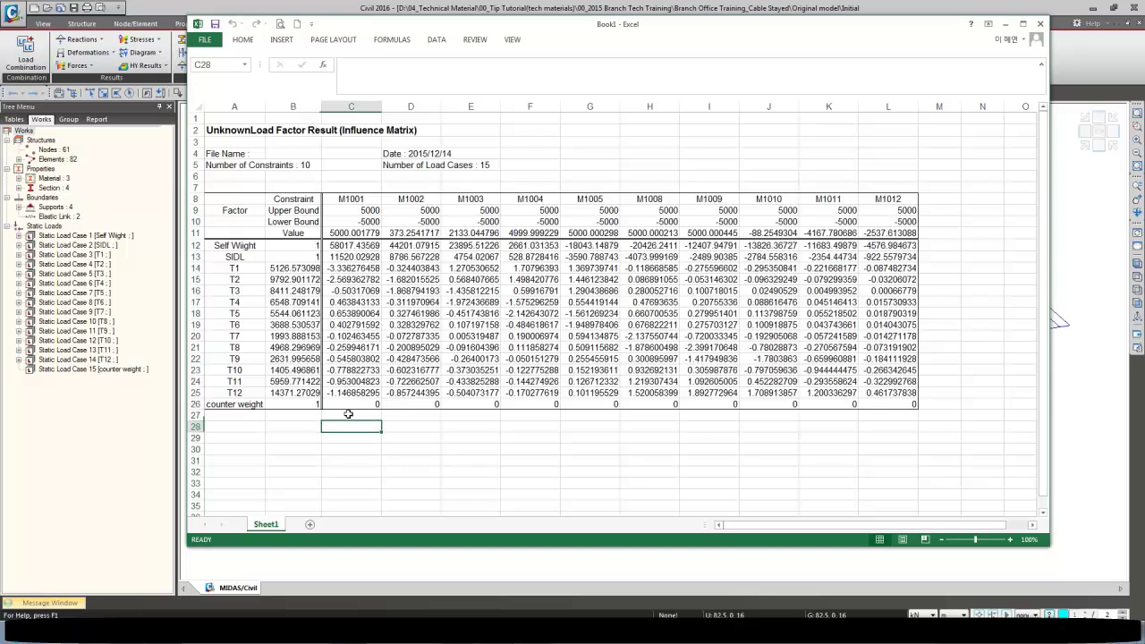
{"action": "type", "text": "+"}
{"action": "left_click", "coordinate": [343, 245]}
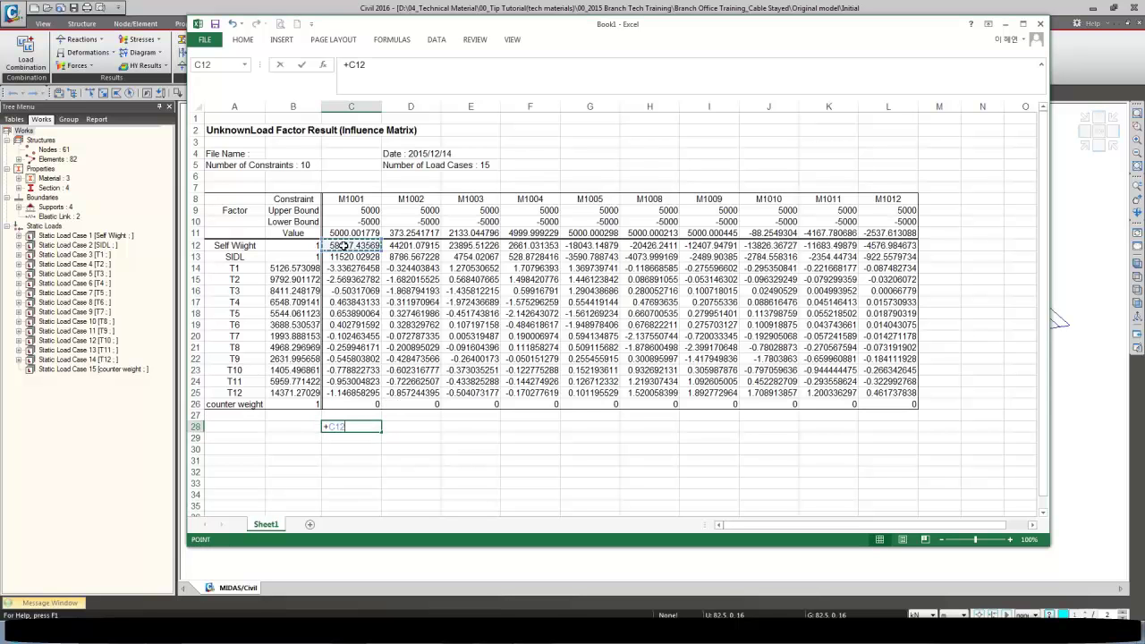
{"action": "key", "text": "Return"}
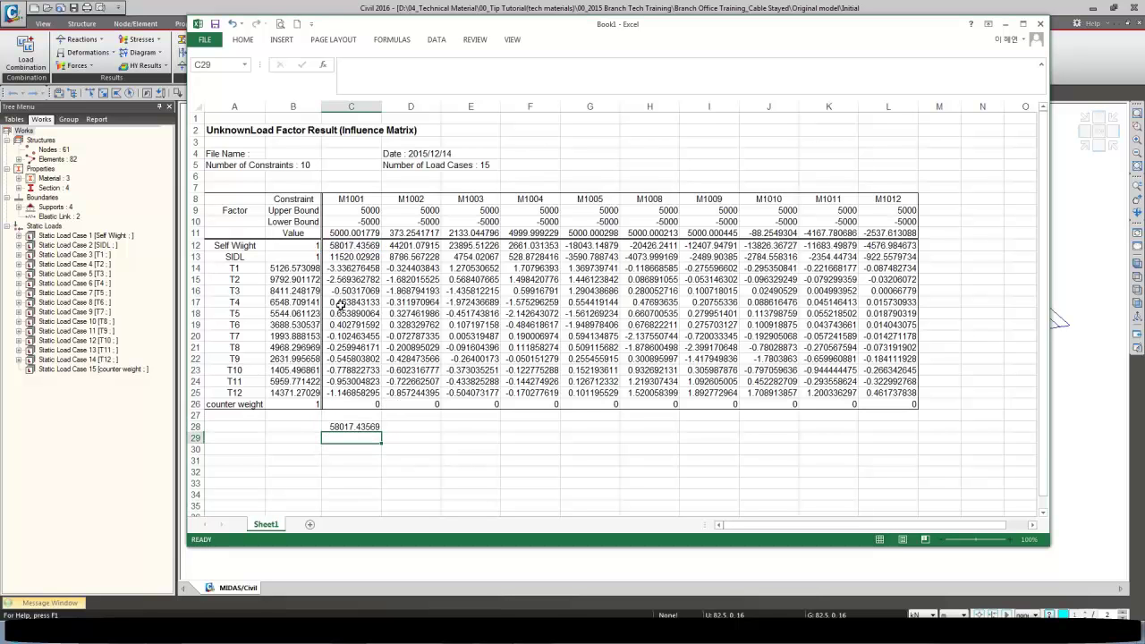
Step: Extend the M1001 contribution formula to SIDL in C29 and to T1 in C30 as =+C14*B14
{"action": "key", "text": "Up"}
{"action": "scroll", "coordinate": [392, 408], "scroll_direction": "down", "scroll_amount": 1}
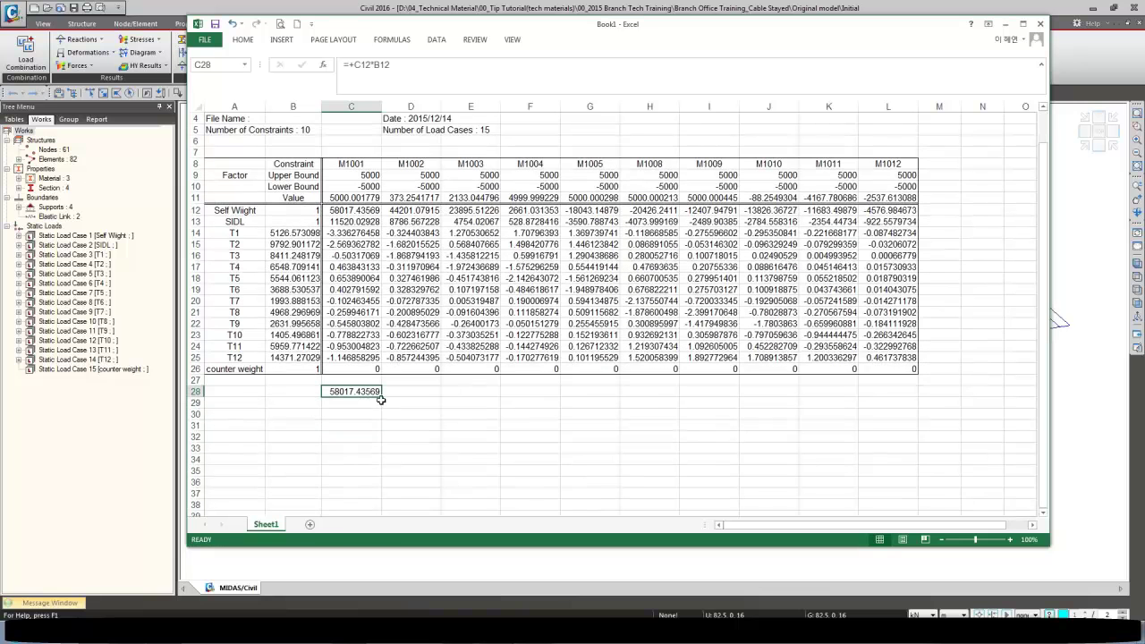
{"action": "left_click_drag", "start_coordinate": [381, 397], "coordinate": [379, 405]}
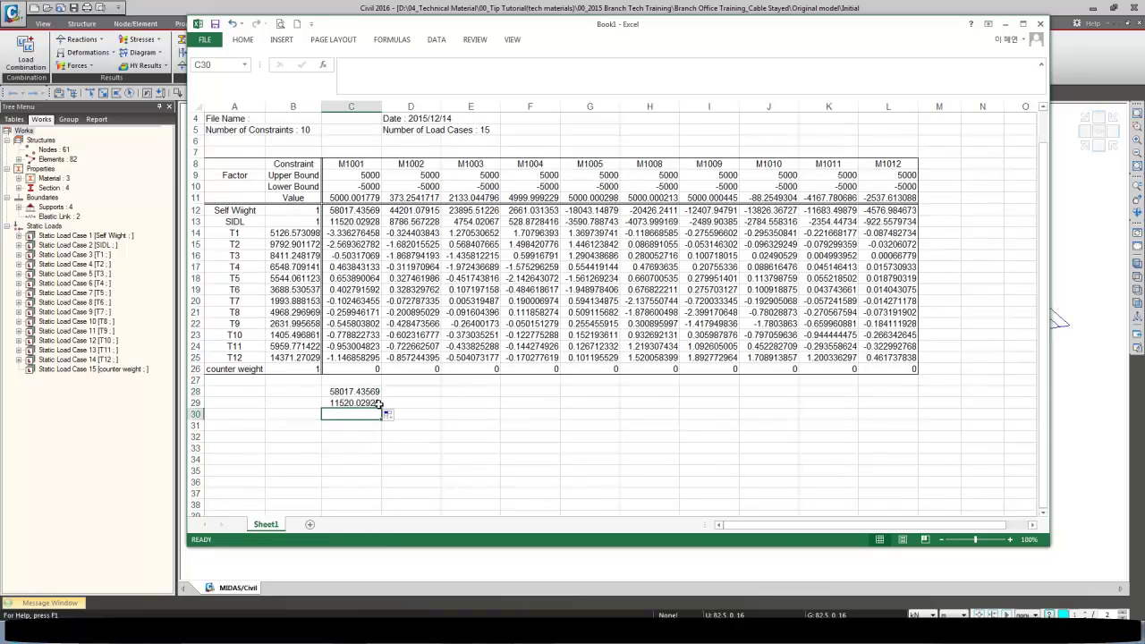
{"action": "type", "text": "=+C14*B14"}
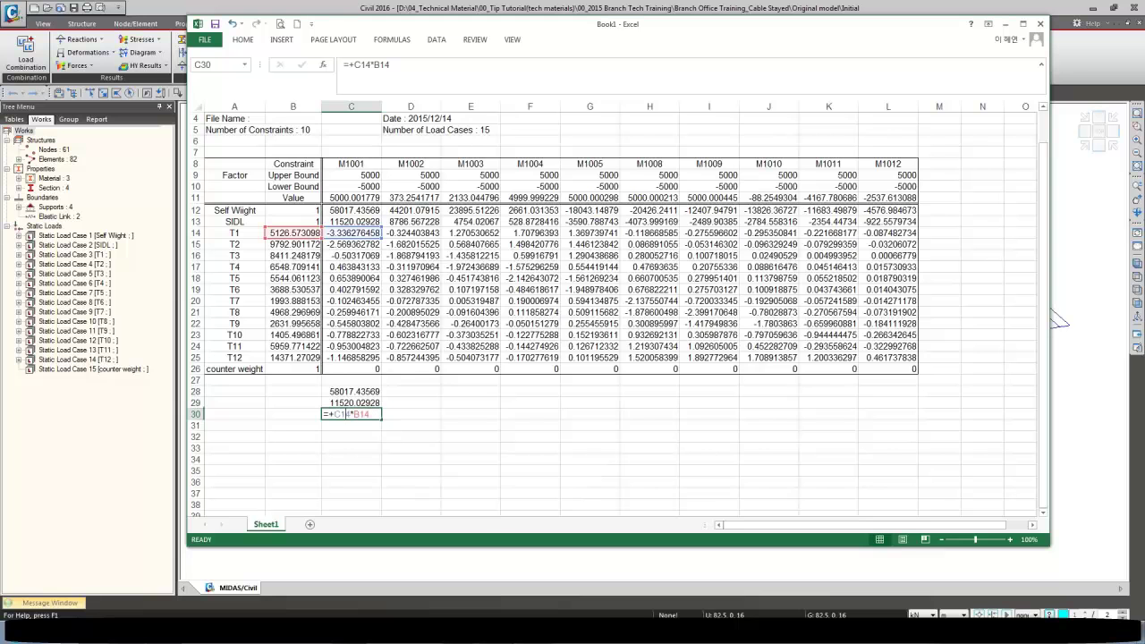
{"action": "key", "text": "F2"}
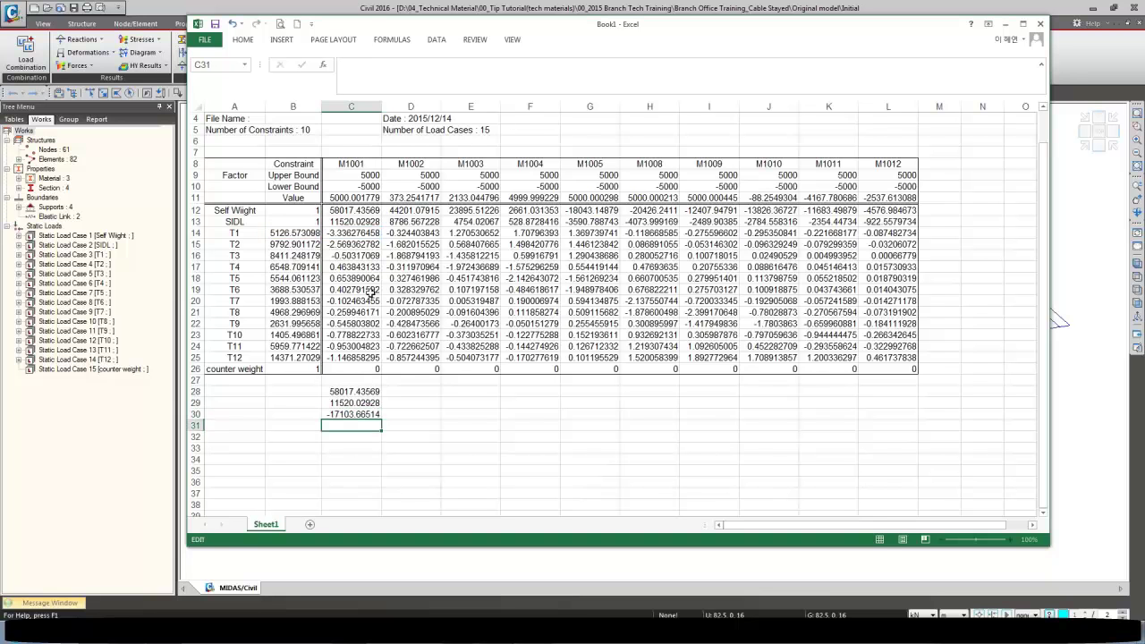
{"action": "key", "text": "Return"}
Step: Fill the C30 contribution formula down through T12 in C41 and clear the surplus cells C42:C43
{"action": "scroll", "coordinate": [398, 394], "scroll_direction": "down", "scroll_amount": 2}
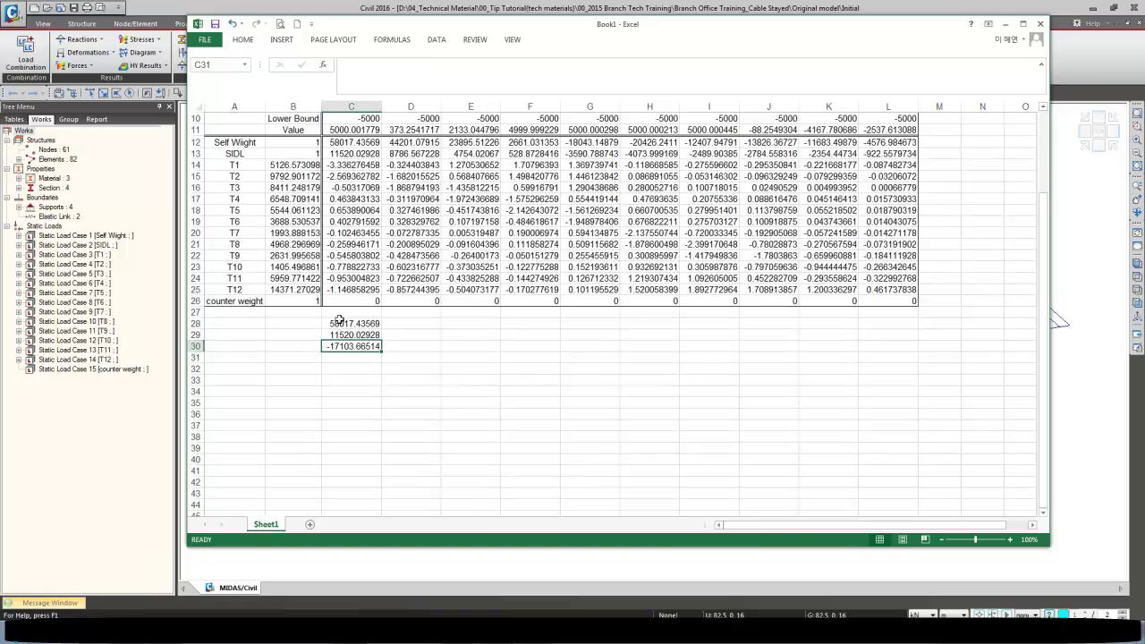
{"action": "left_click_drag", "start_coordinate": [292, 165], "coordinate": [350, 166]}
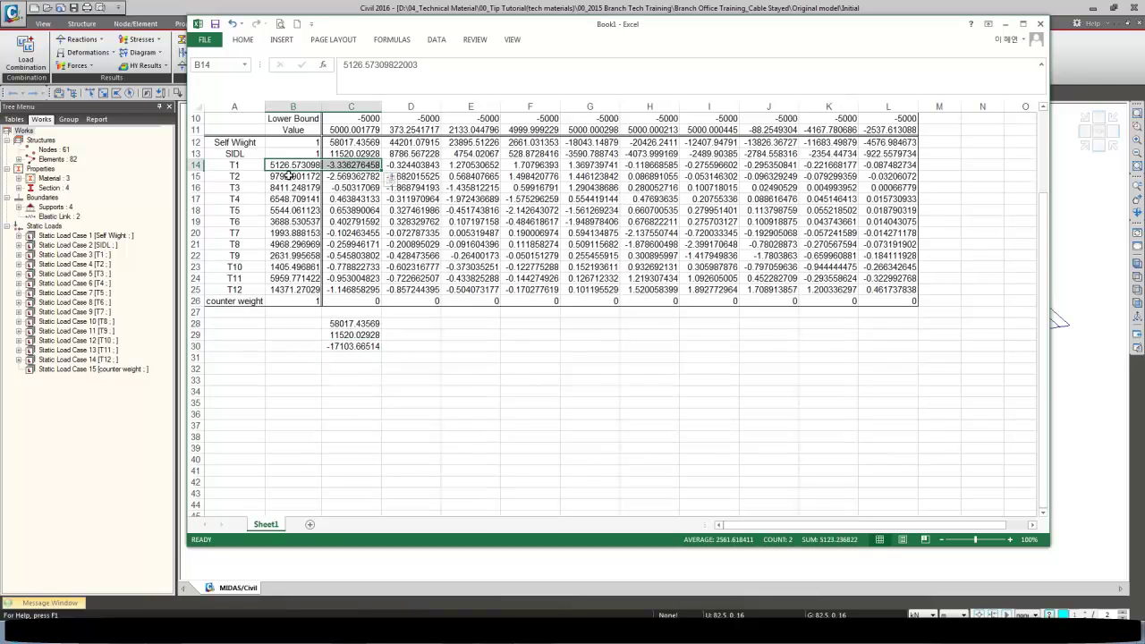
{"action": "left_click", "coordinate": [352, 347]}
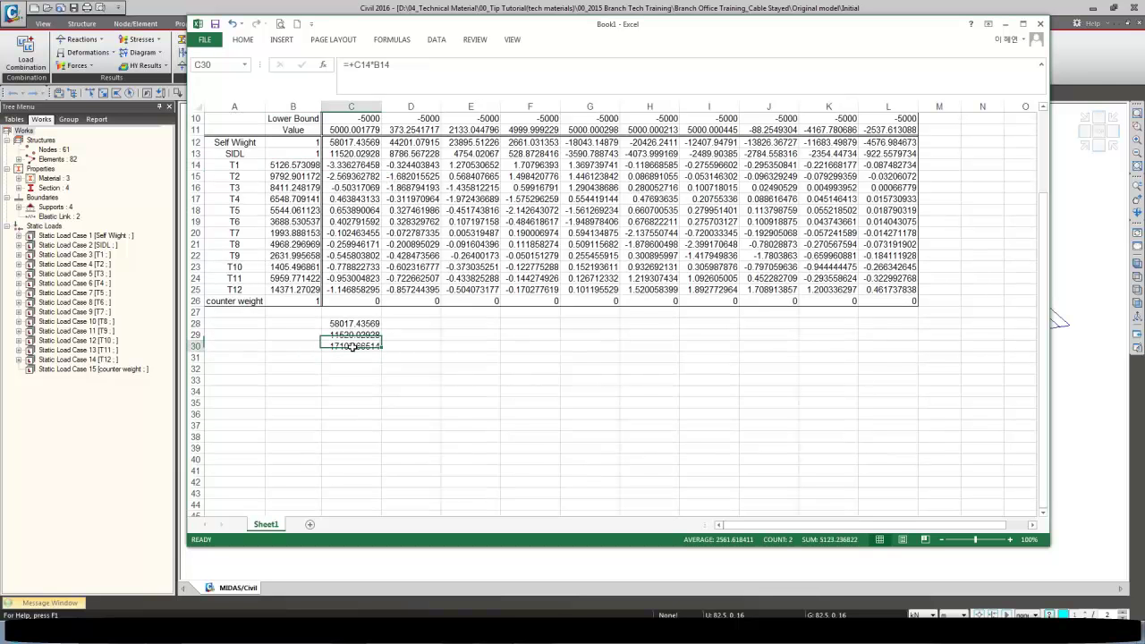
{"action": "left_click_drag", "start_coordinate": [382, 354], "coordinate": [356, 492]}
{"action": "left_click", "coordinate": [357, 494]}
{"action": "key", "text": "Delete"}
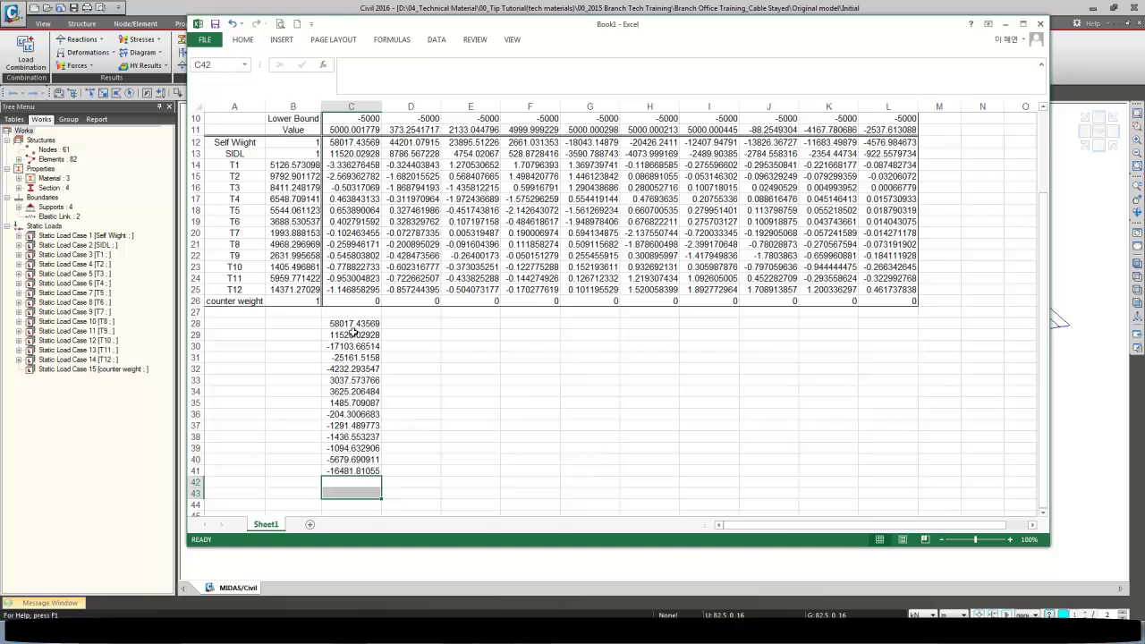
Step: Total the M1001 contributions C28:C41 in cell C42 with AutoSum
{"action": "left_click_drag", "start_coordinate": [351, 323], "coordinate": [352, 492]}
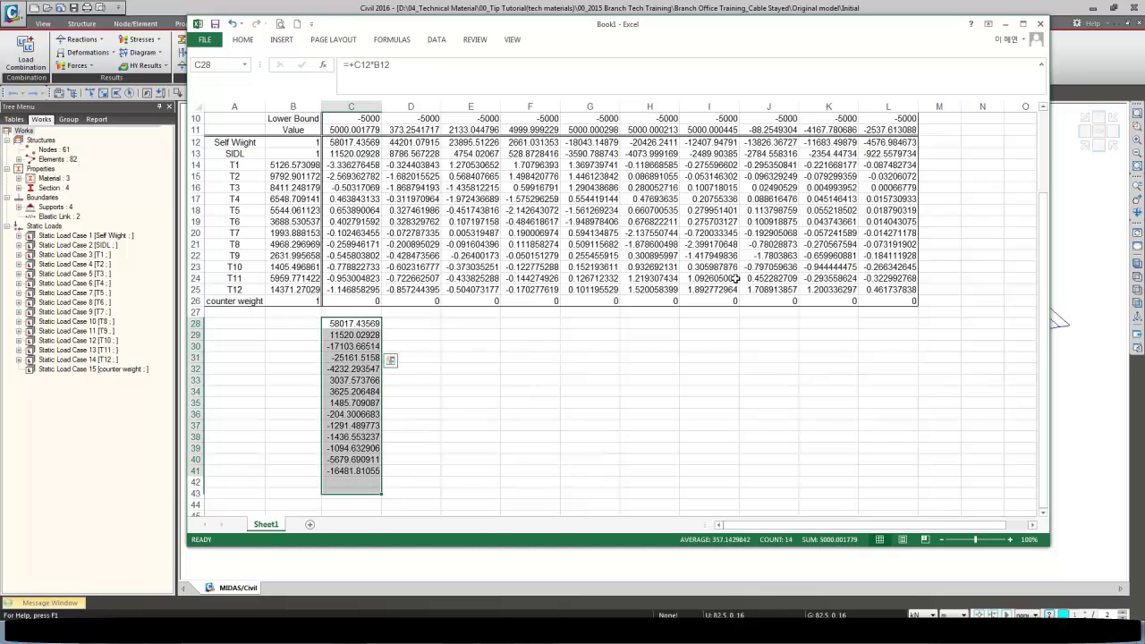
{"action": "key", "text": "shift+Up"}
{"action": "key", "text": "shift+Up"}
{"action": "left_click", "coordinate": [244, 39]}
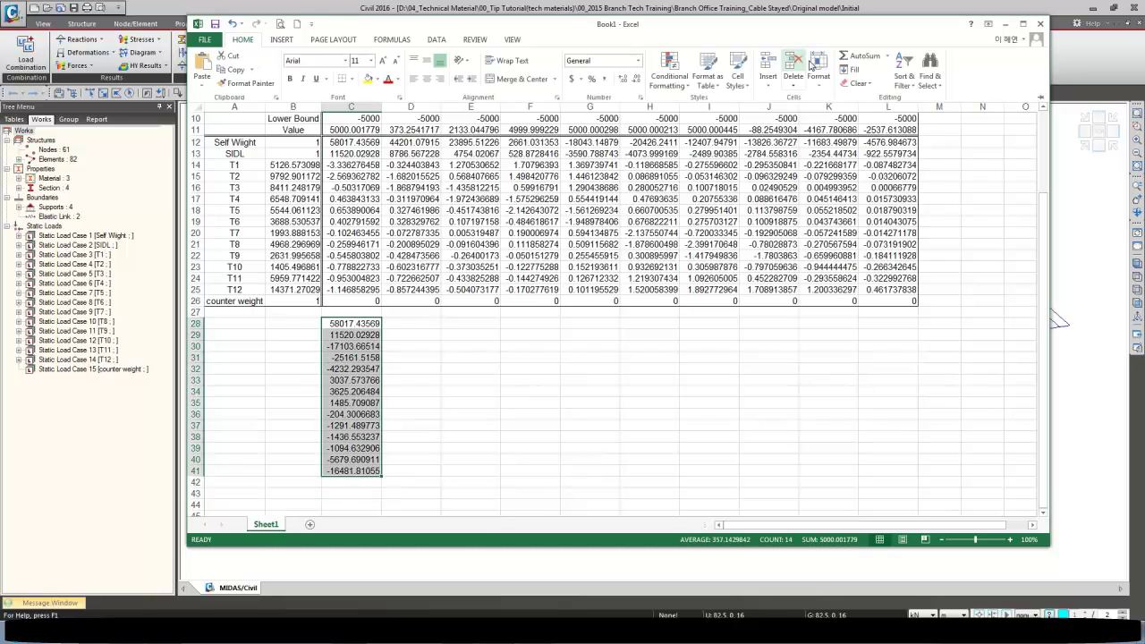
{"action": "left_click", "coordinate": [864, 56]}
{"action": "left_click", "coordinate": [358, 482]}
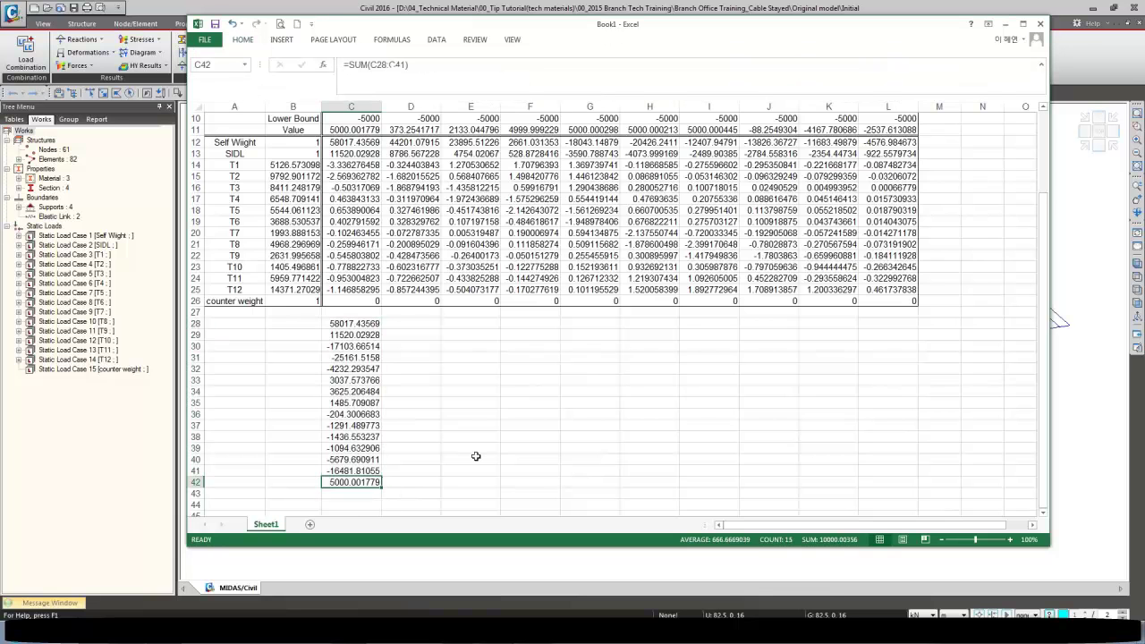
Step: Enlarge the workbook window and fill the M1001 total in C42 and the constraint value in C11 with yellow for comparison
{"action": "scroll", "coordinate": [501, 445], "scroll_direction": "up", "scroll_amount": 1}
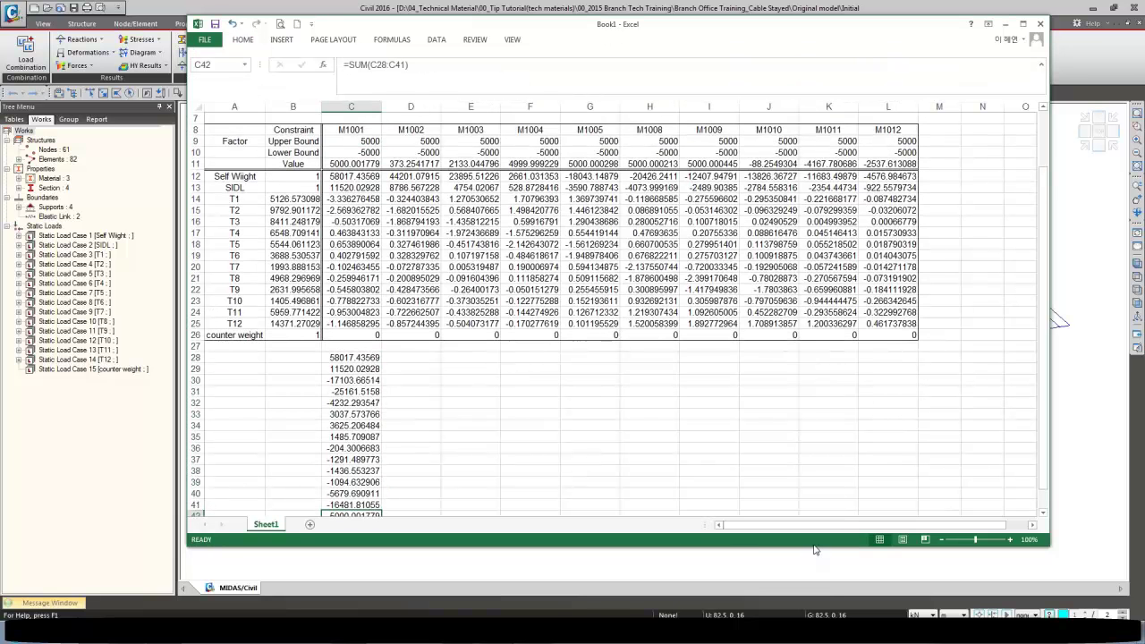
{"action": "left_click_drag", "start_coordinate": [813, 548], "coordinate": [812, 596]}
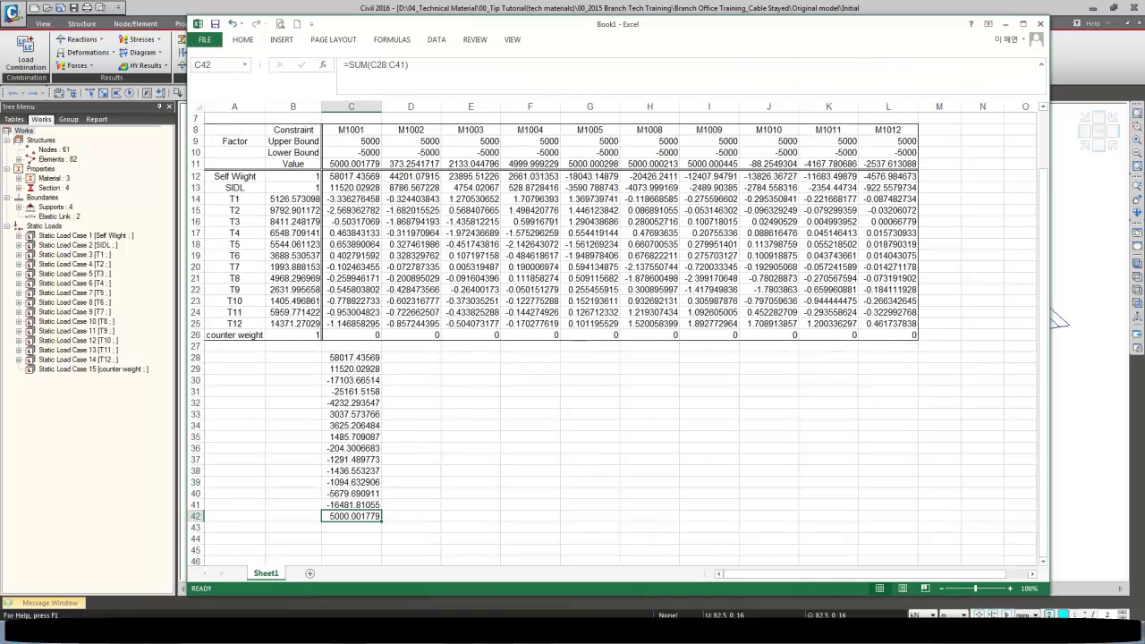
{"action": "left_click", "coordinate": [364, 163], "text": "ctrl"}
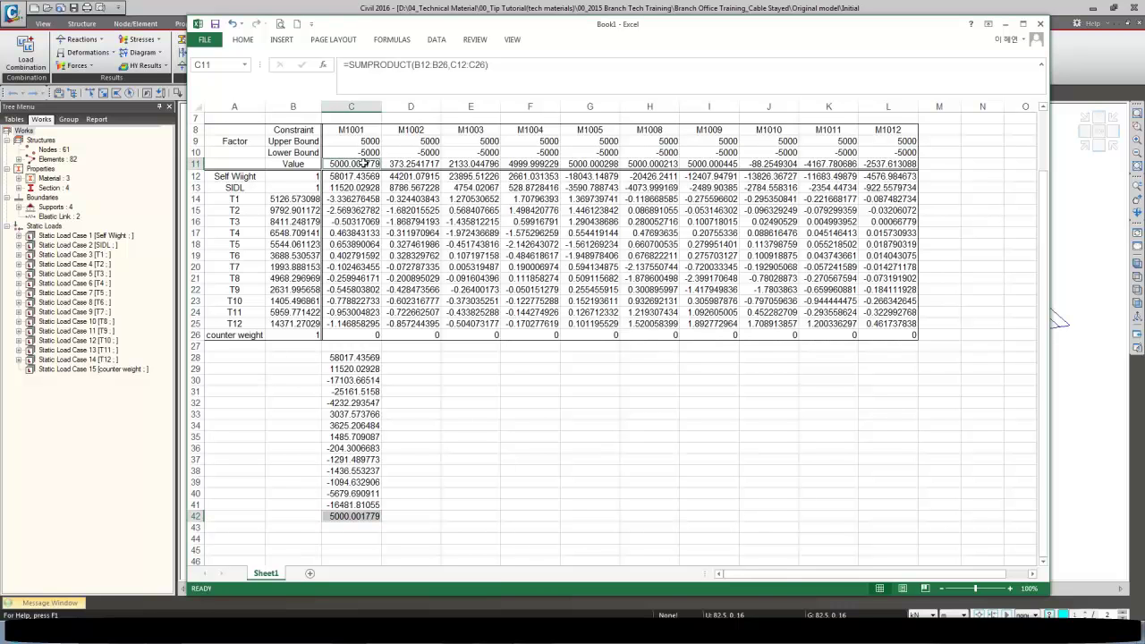
{"action": "left_click", "coordinate": [238, 41]}
{"action": "left_click", "coordinate": [371, 81]}
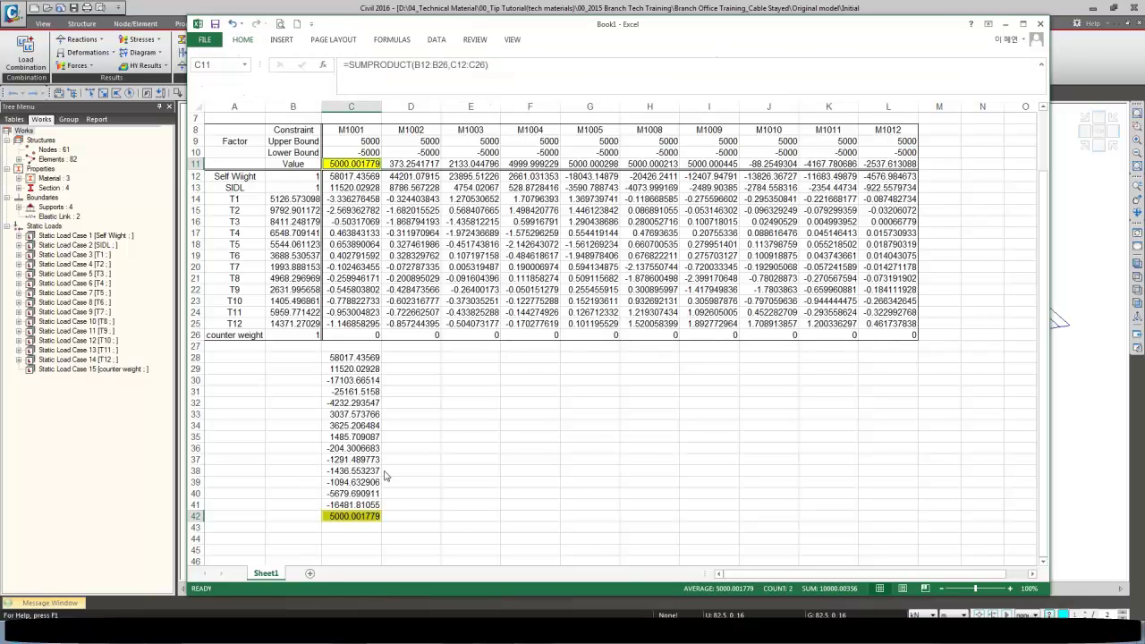
Step: Examine the constraint values in row 11 against the bounds in C9:L10 and the T1 to T12 factors in B14:B25
{"action": "left_click", "coordinate": [351, 164]}
{"action": "left_click_drag", "start_coordinate": [474, 165], "coordinate": [904, 164]}
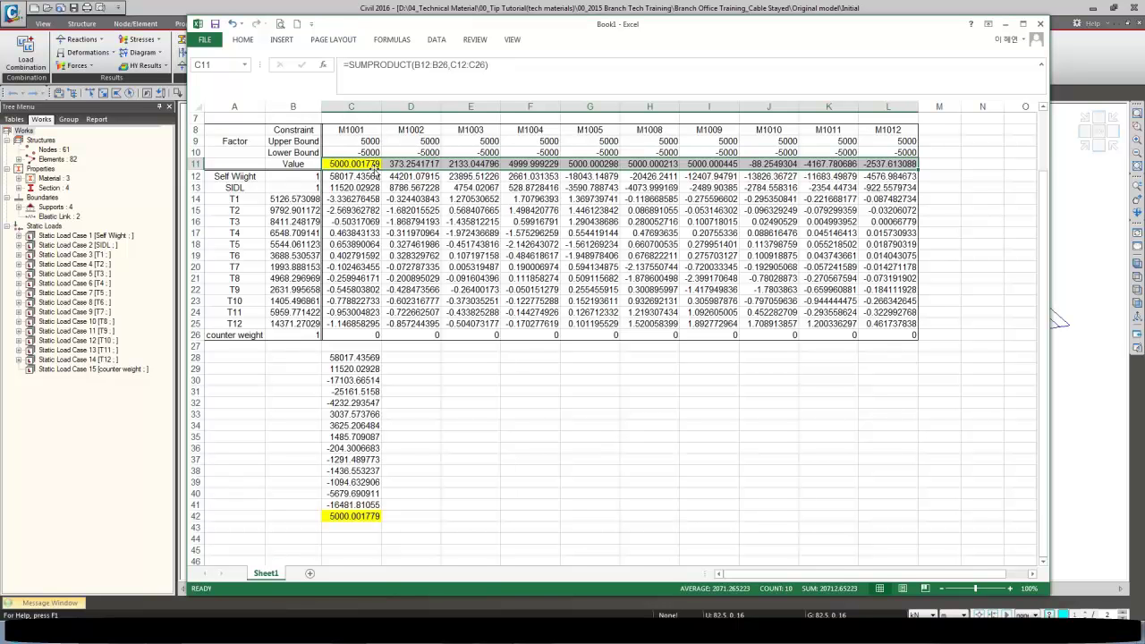
{"action": "left_click_drag", "start_coordinate": [363, 141], "coordinate": [897, 149]}
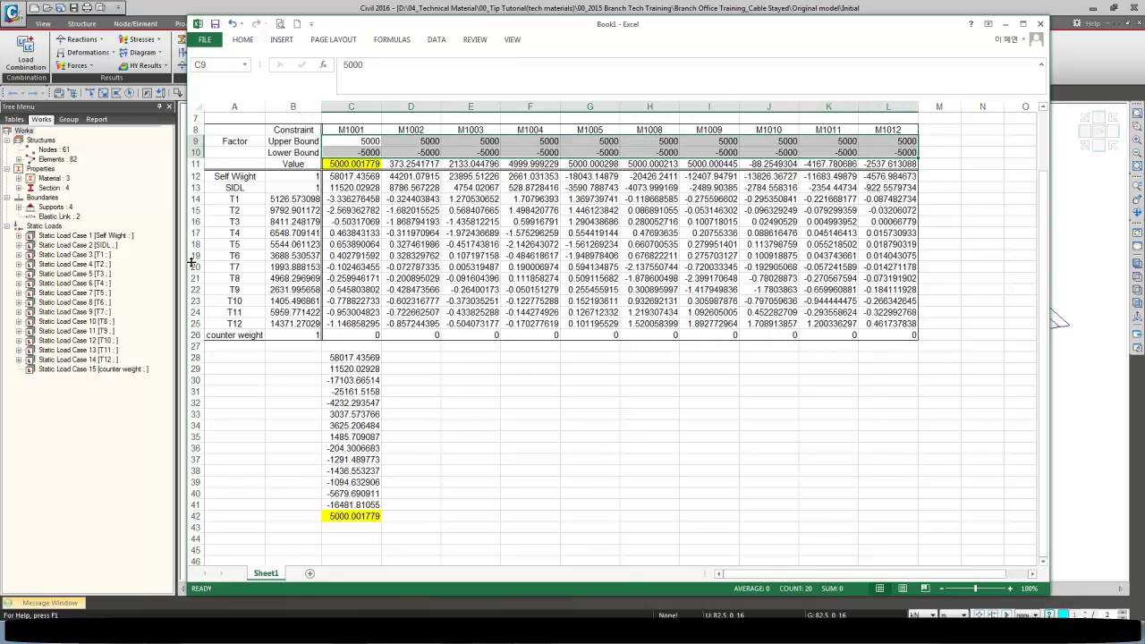
{"action": "left_click_drag", "start_coordinate": [293, 199], "coordinate": [295, 323]}
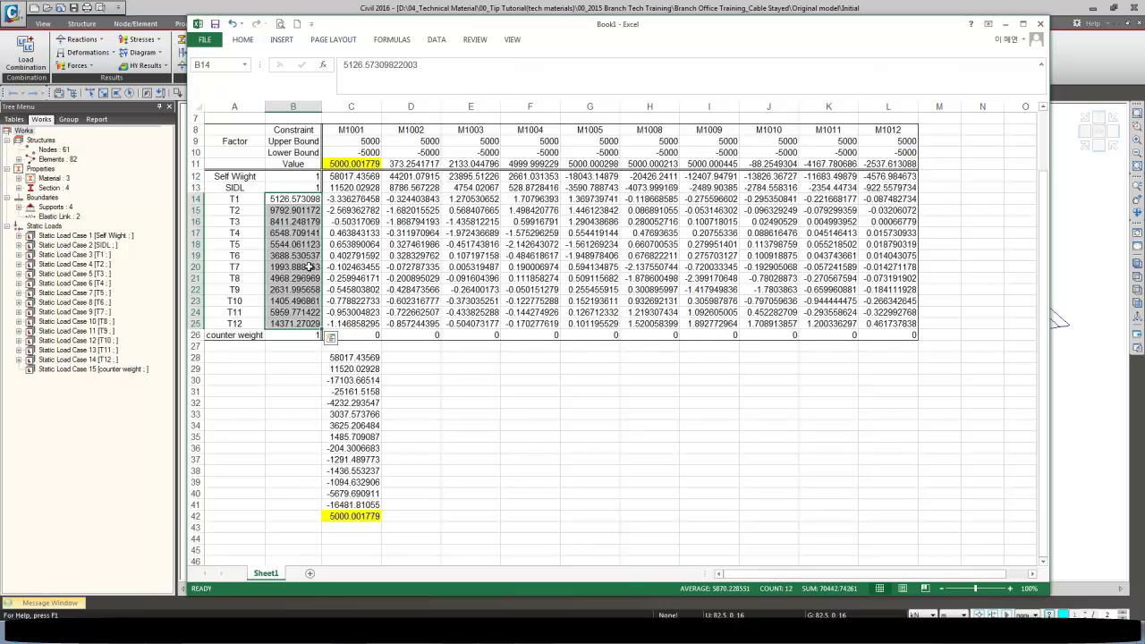
Step: Switch to Midas Civil, show the Result view of the unknown load factors and widen its window
{"action": "left_click", "coordinate": [101, 467]}
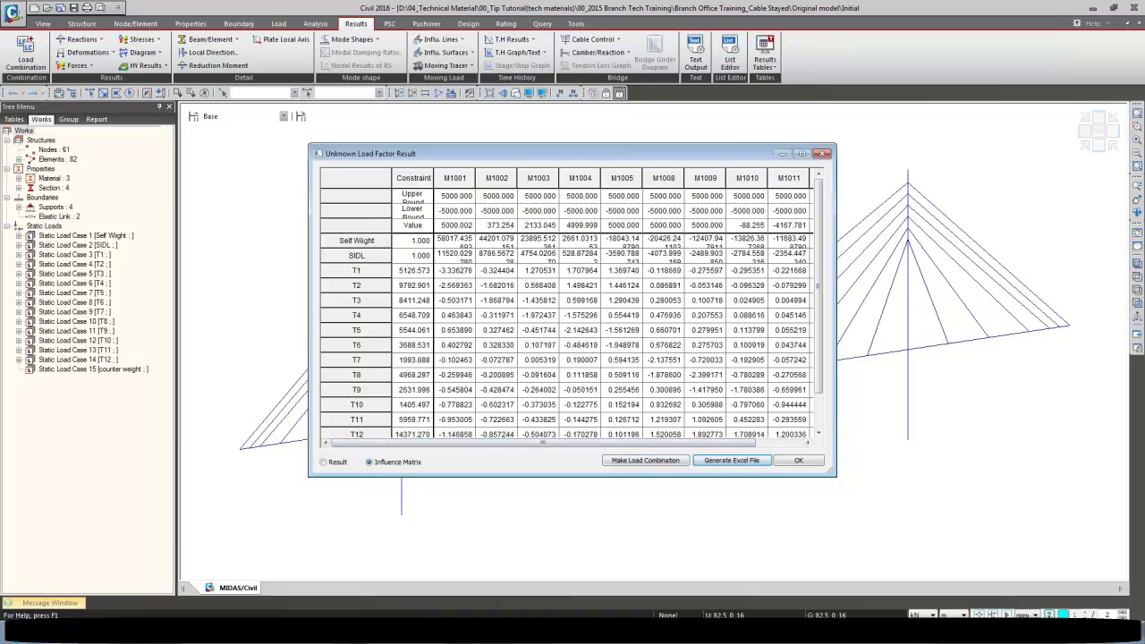
{"action": "left_click", "coordinate": [323, 462]}
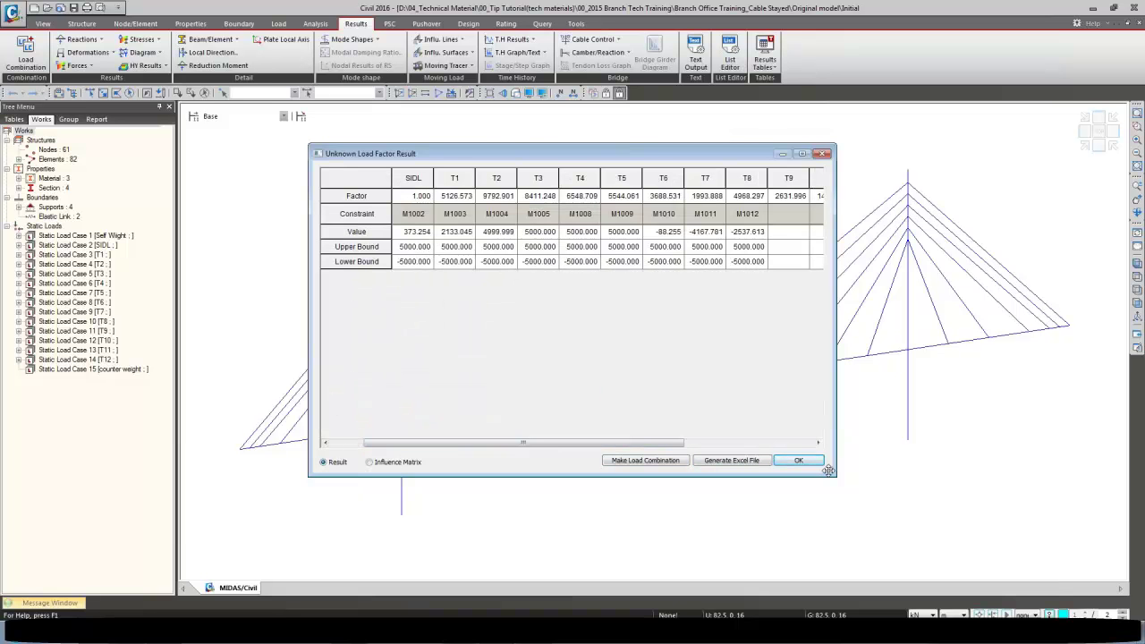
{"action": "left_click_drag", "start_coordinate": [828, 471], "coordinate": [930, 475]}
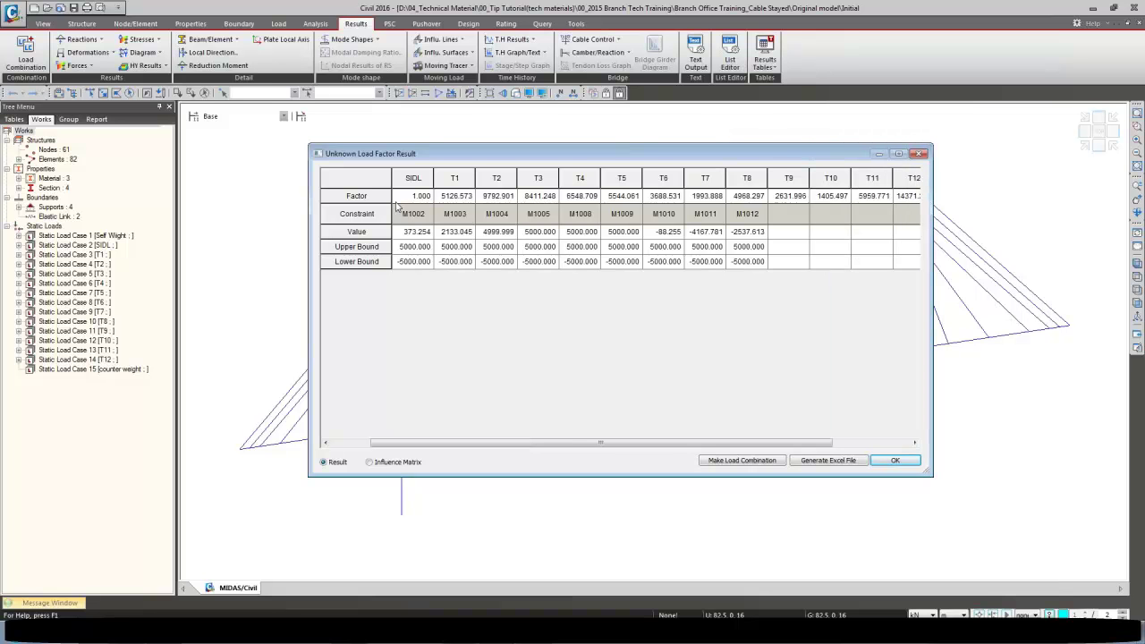
Step: Examine the load factors, the constraint values and the upper and lower bounds in the Unknown Load Factor Result
{"action": "left_click", "coordinate": [763, 186]}
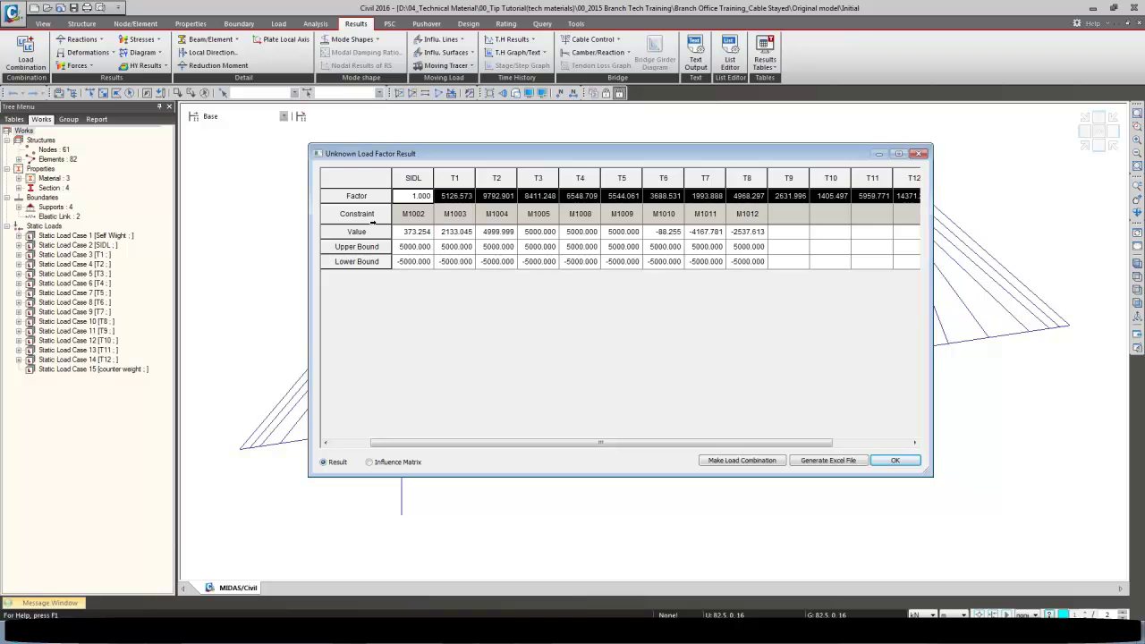
{"action": "left_click", "coordinate": [407, 236]}
{"action": "left_click_drag", "start_coordinate": [416, 235], "coordinate": [751, 233]}
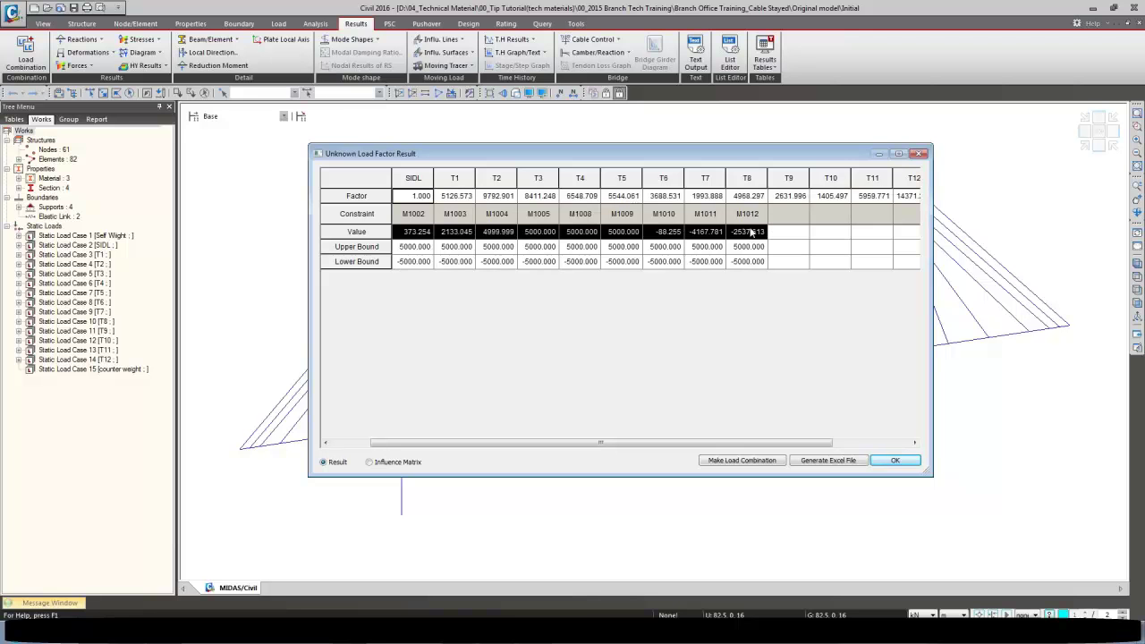
{"action": "left_click", "coordinate": [412, 252]}
{"action": "left_click_drag", "start_coordinate": [453, 250], "coordinate": [497, 263]}
{"action": "left_click_drag", "start_coordinate": [596, 250], "coordinate": [598, 267]}
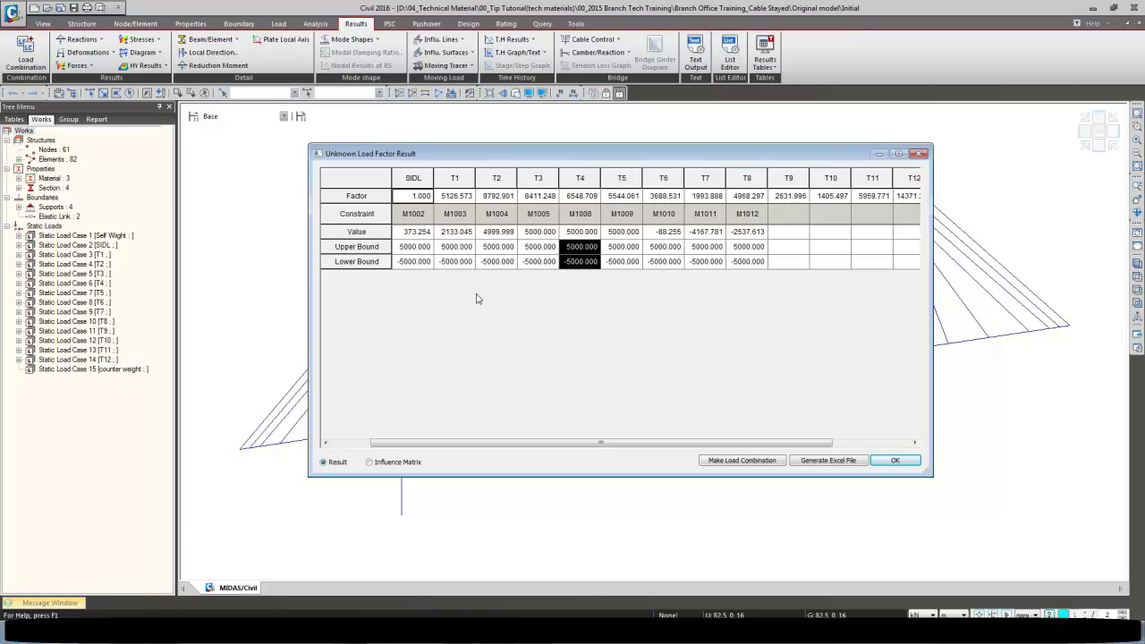
{"action": "left_click", "coordinate": [414, 236]}
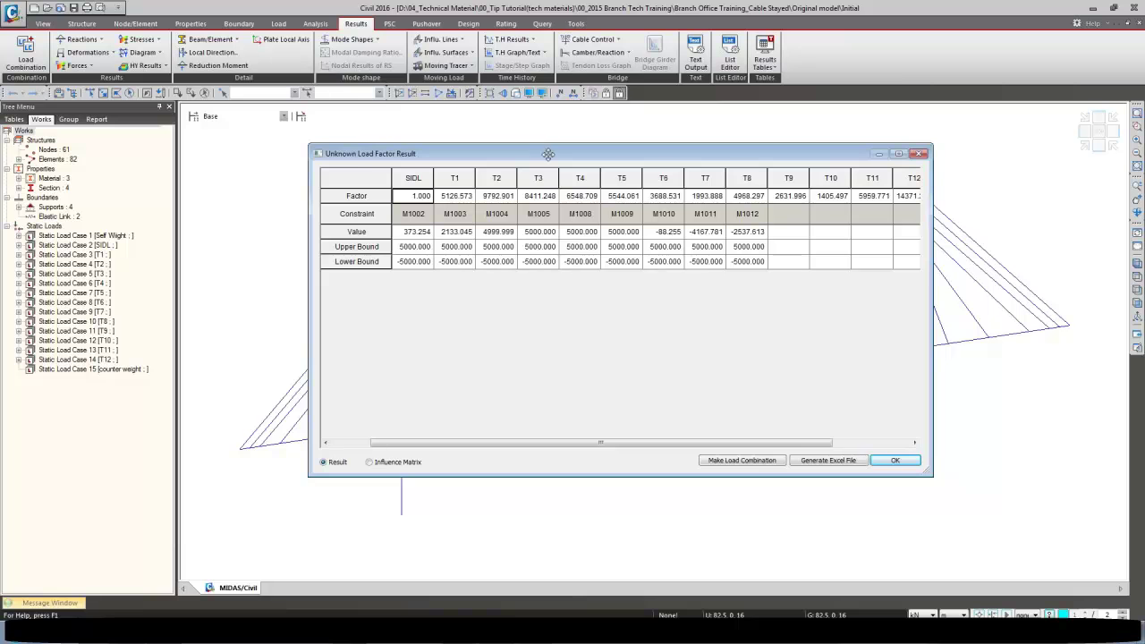
Step: Make a load combination named after ULF from the unknown load factors, and close the Unknown Load Factor dialogs
{"action": "left_click_drag", "start_coordinate": [547, 154], "coordinate": [523, 94]}
{"action": "left_click", "coordinate": [717, 400]}
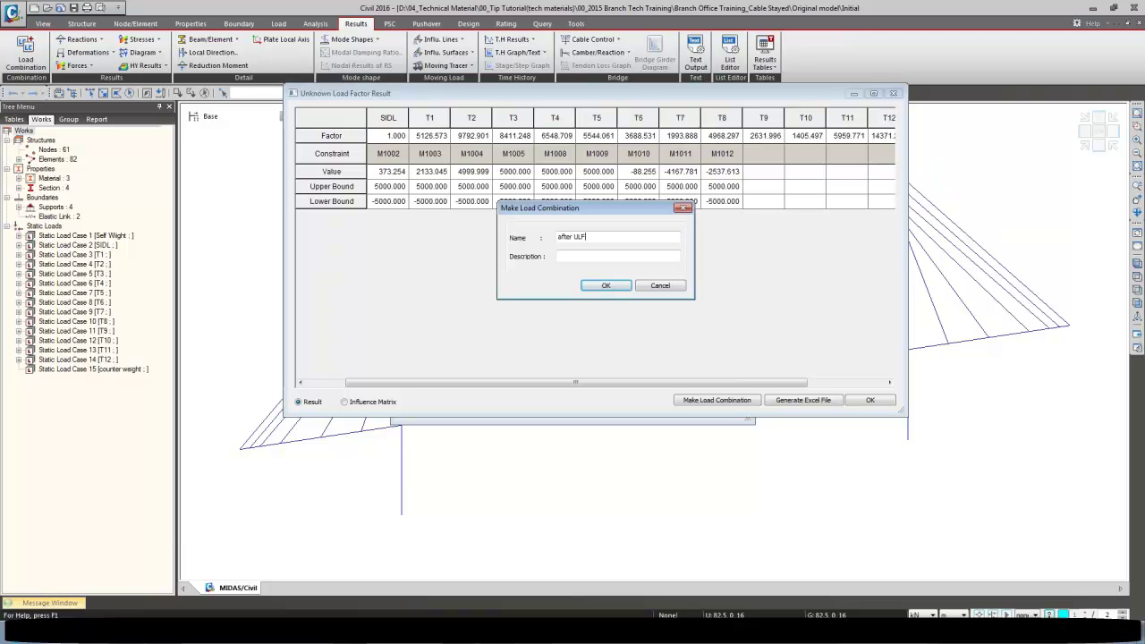
{"action": "left_click", "coordinate": [606, 283]}
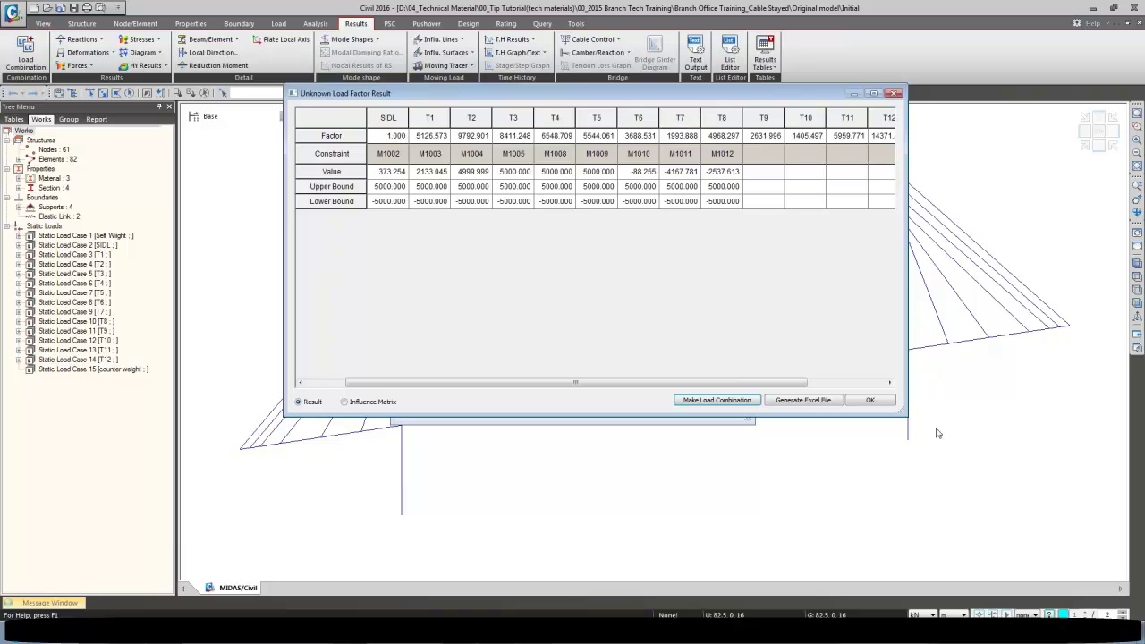
{"action": "left_click", "coordinate": [873, 403]}
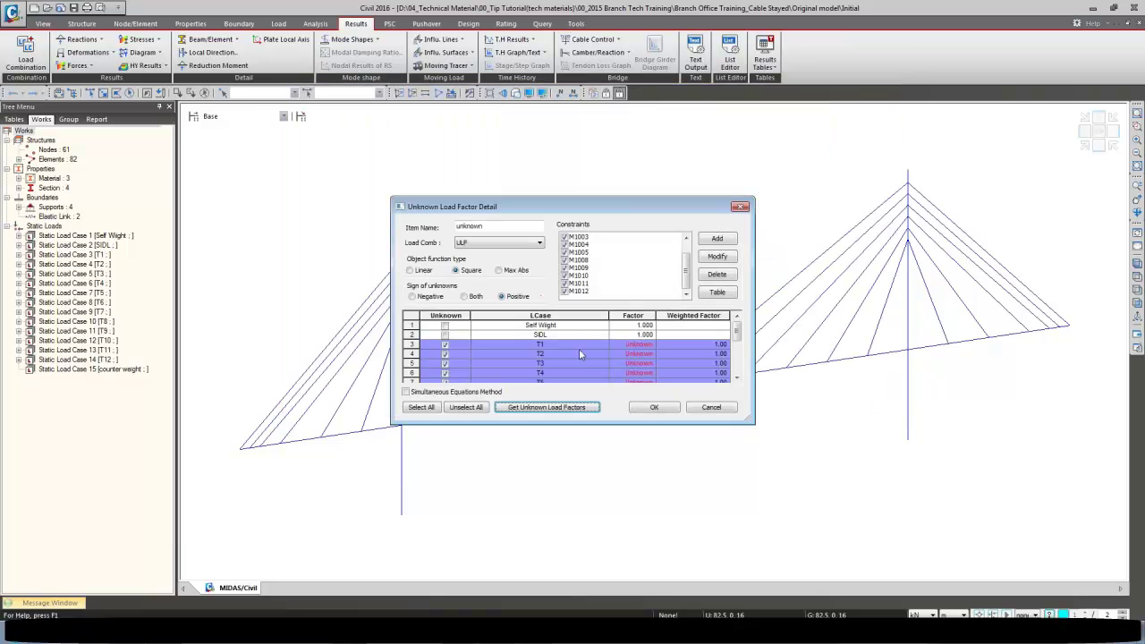
{"action": "left_click", "coordinate": [654, 407]}
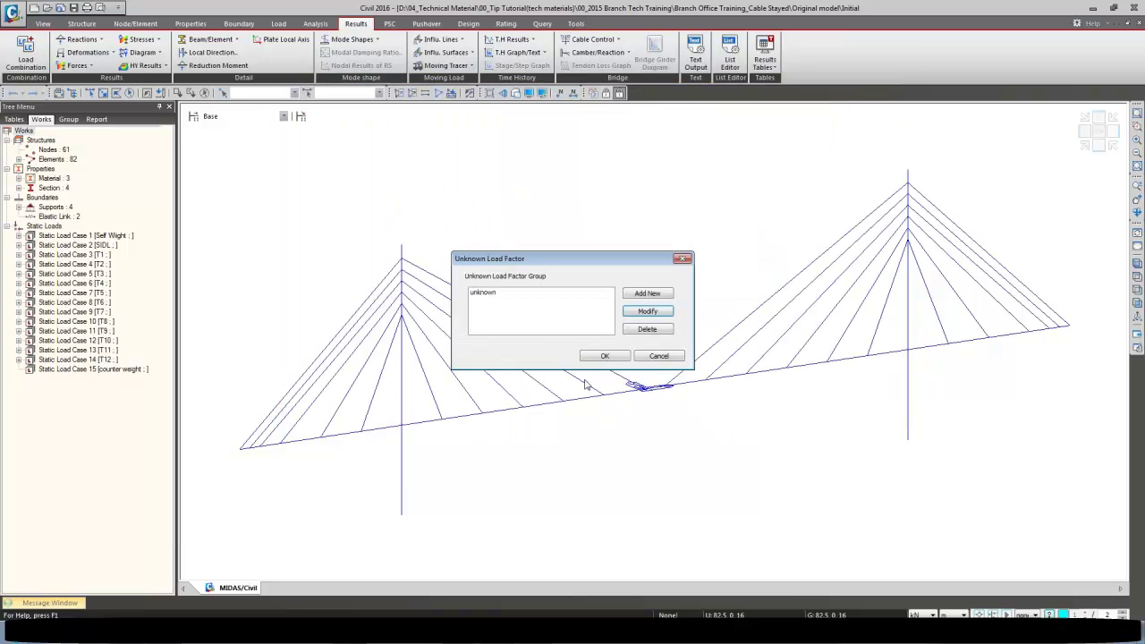
{"action": "left_click", "coordinate": [658, 358]}
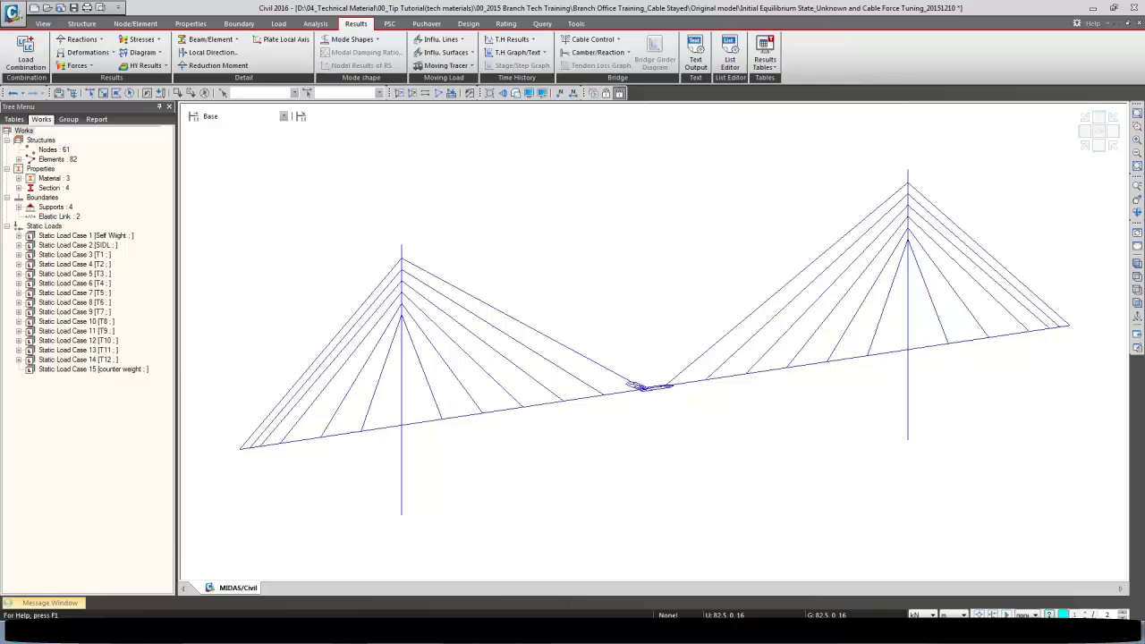
Step: Review the T1 to T12 factors of the second combination in the Load Combinations list and close it
{"action": "left_click", "coordinate": [26, 62]}
{"action": "left_click", "coordinate": [223, 74]}
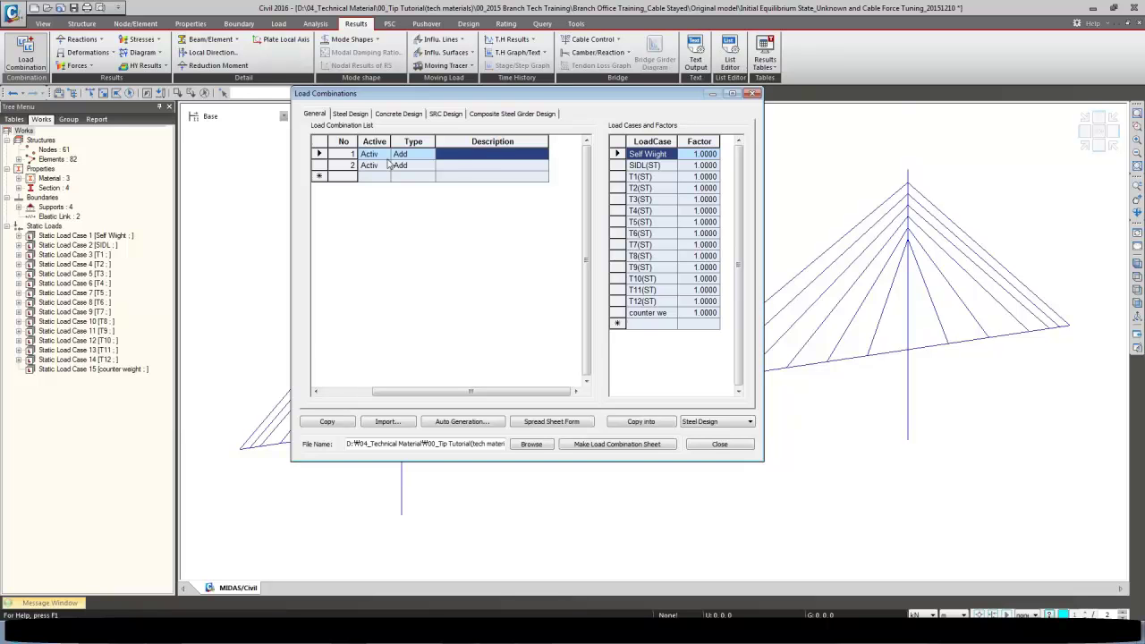
{"action": "left_click", "coordinate": [456, 170]}
{"action": "left_click_drag", "start_coordinate": [696, 182], "coordinate": [691, 306]}
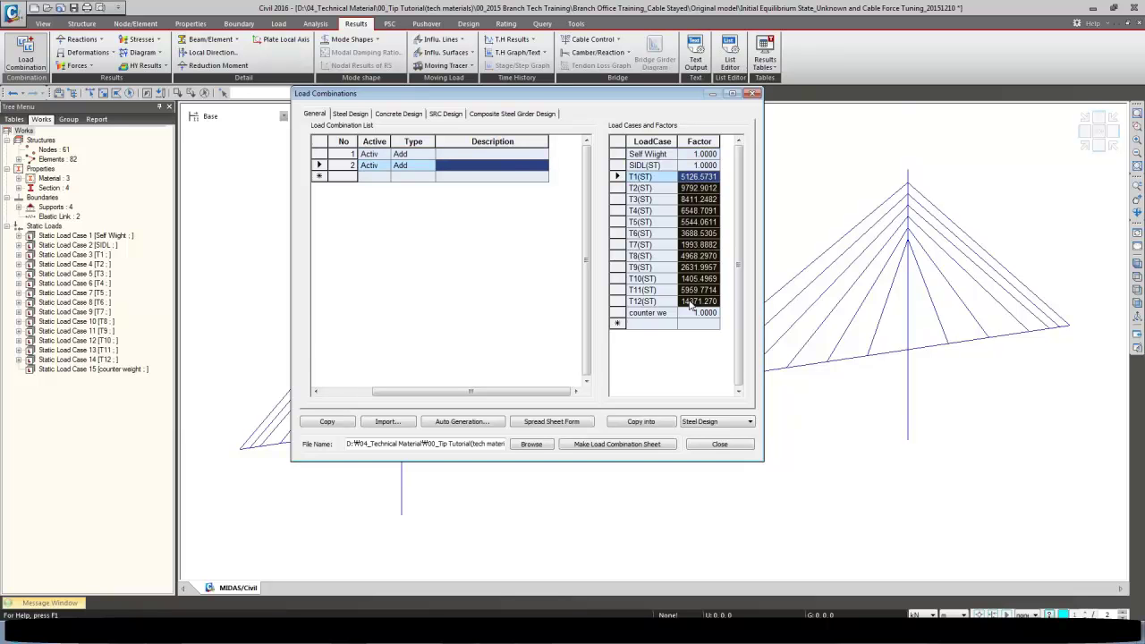
{"action": "left_click", "coordinate": [700, 213]}
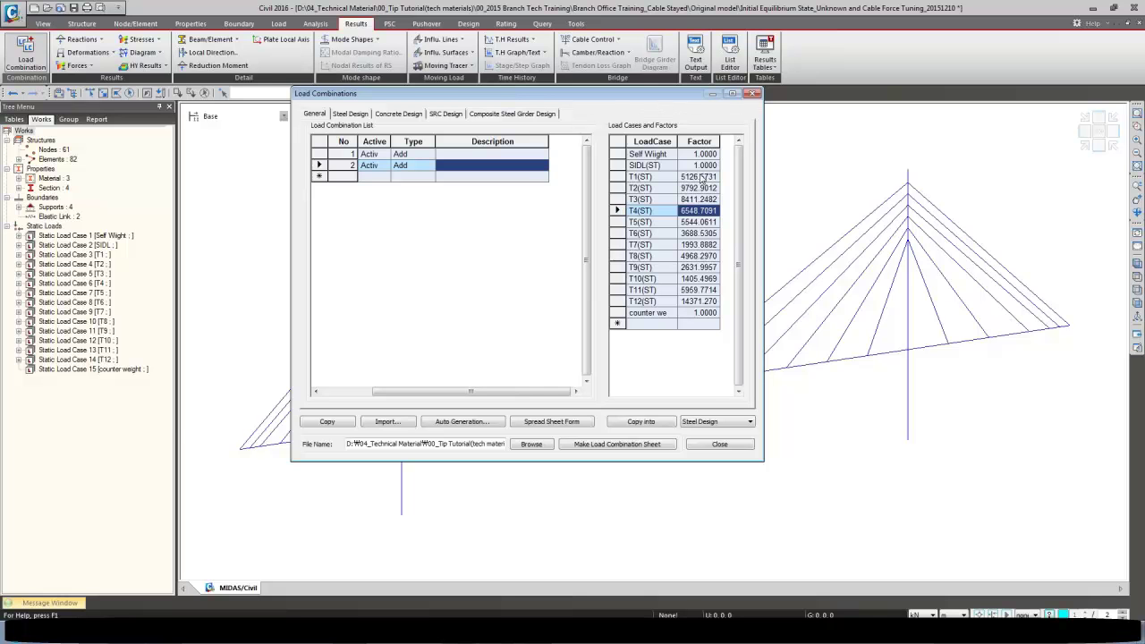
{"action": "left_click_drag", "start_coordinate": [702, 179], "coordinate": [696, 303]}
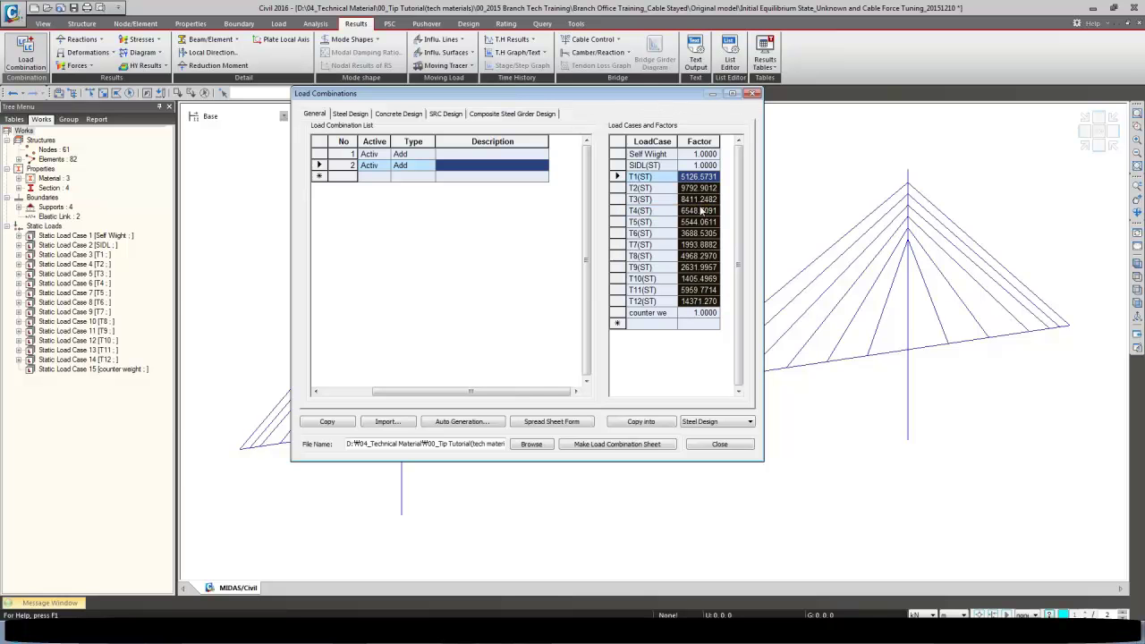
{"action": "left_click", "coordinate": [720, 444]}
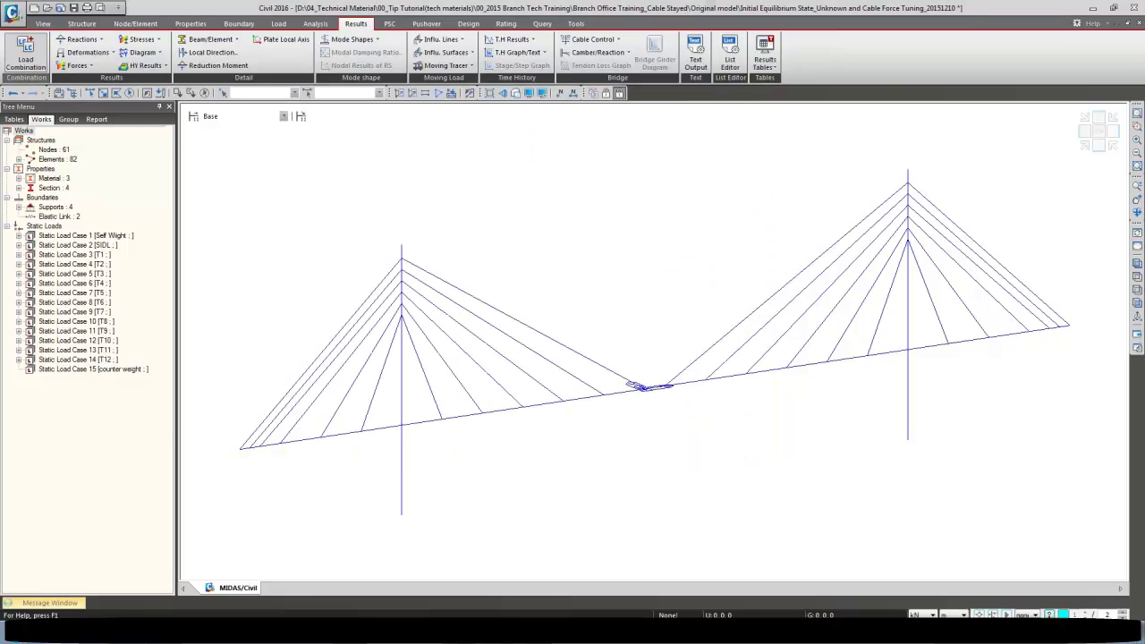
Step: Display the My beam diagram for load combination ULF with values and legend
{"action": "right_click", "coordinate": [284, 197]}
{"action": "mouse_move", "coordinate": [340, 228]}
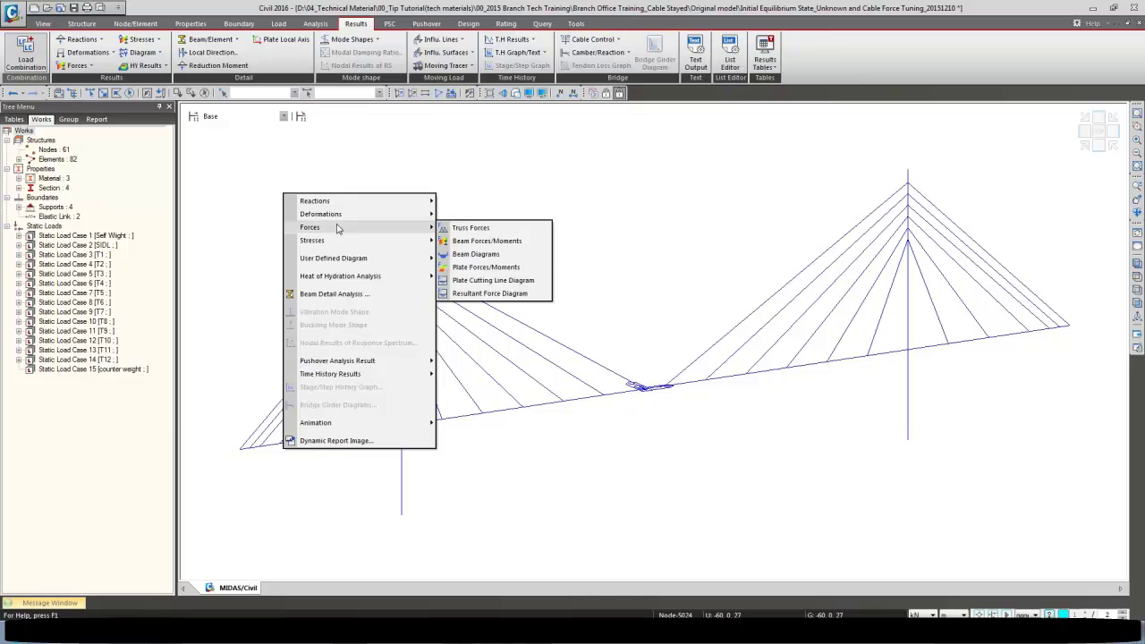
{"action": "left_click", "coordinate": [476, 261]}
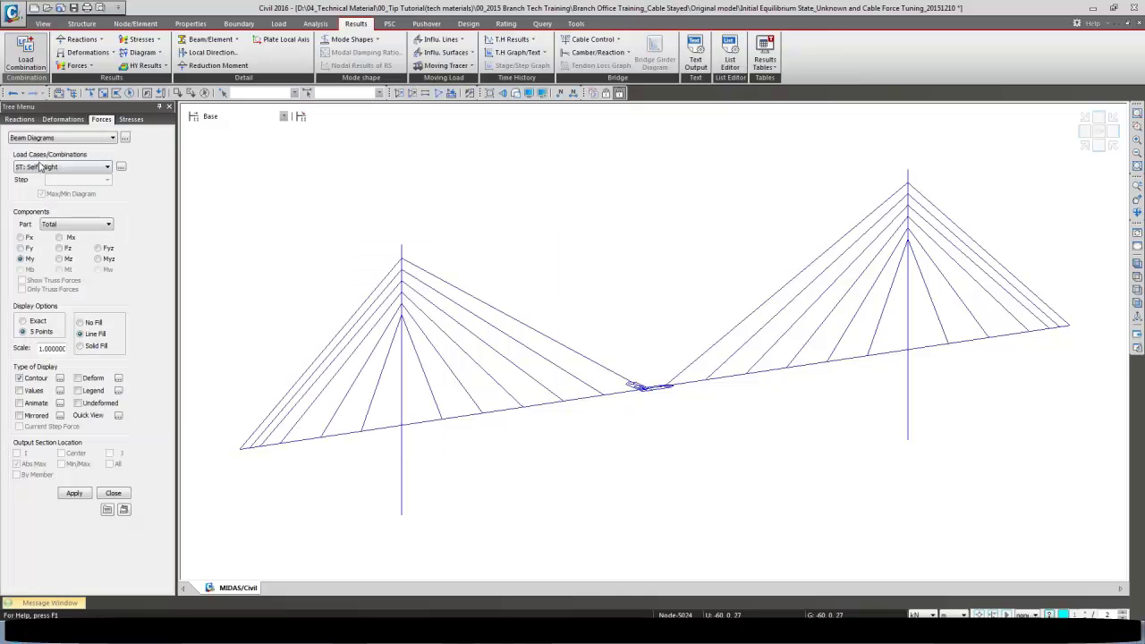
{"action": "left_click", "coordinate": [41, 167]}
{"action": "left_click", "coordinate": [62, 297]}
{"action": "left_click", "coordinate": [89, 394]}
{"action": "left_click", "coordinate": [20, 391]}
{"action": "left_click", "coordinate": [20, 259]}
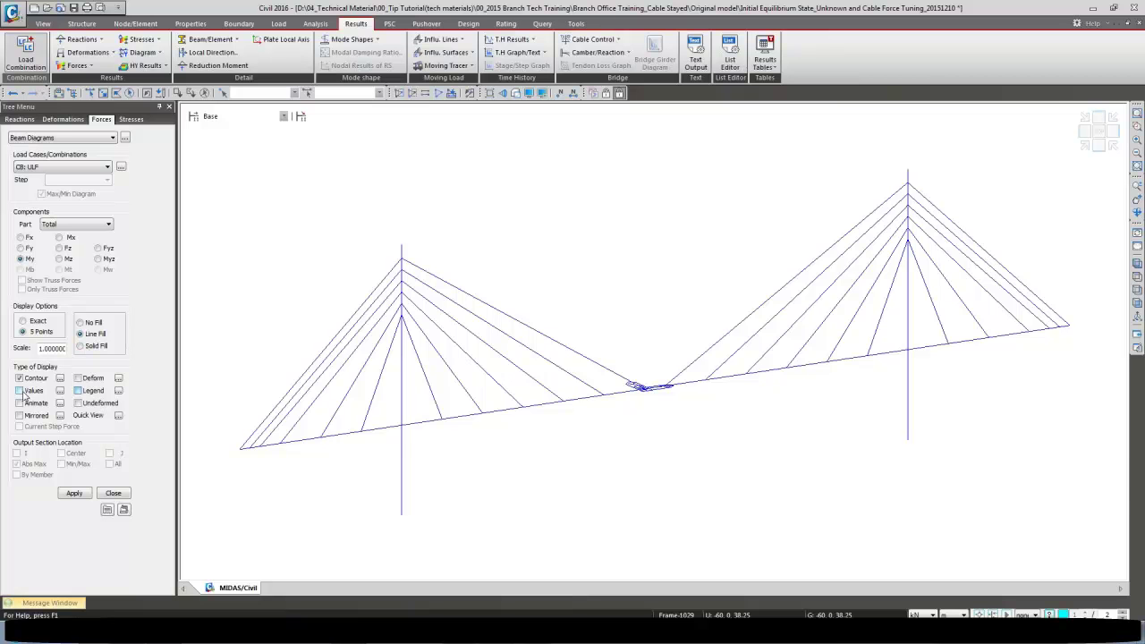
{"action": "left_click", "coordinate": [74, 492]}
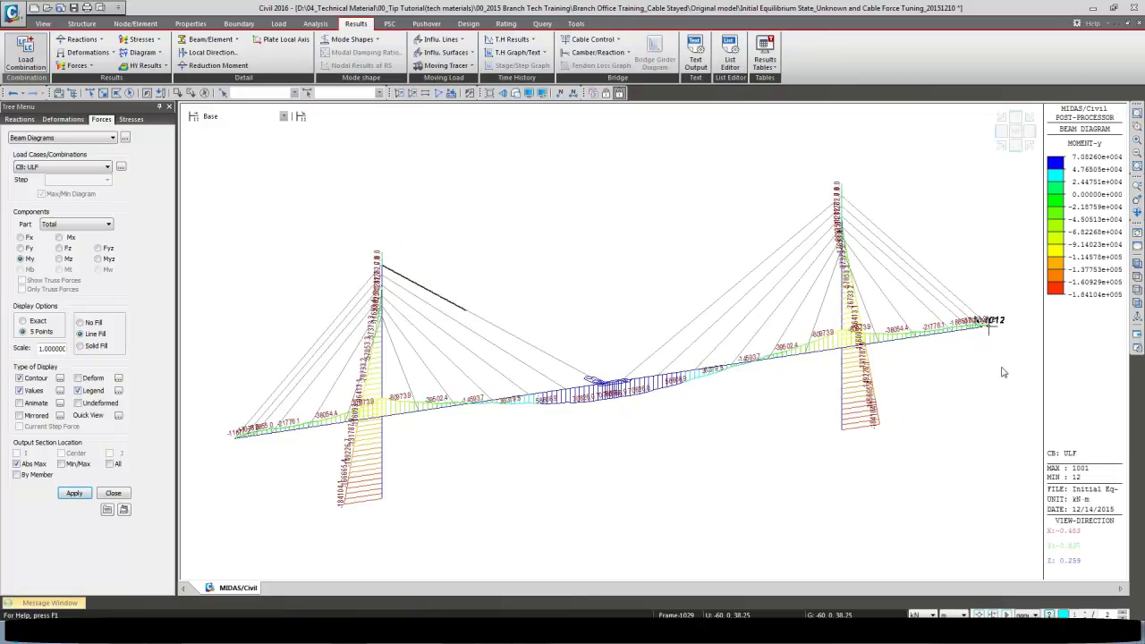